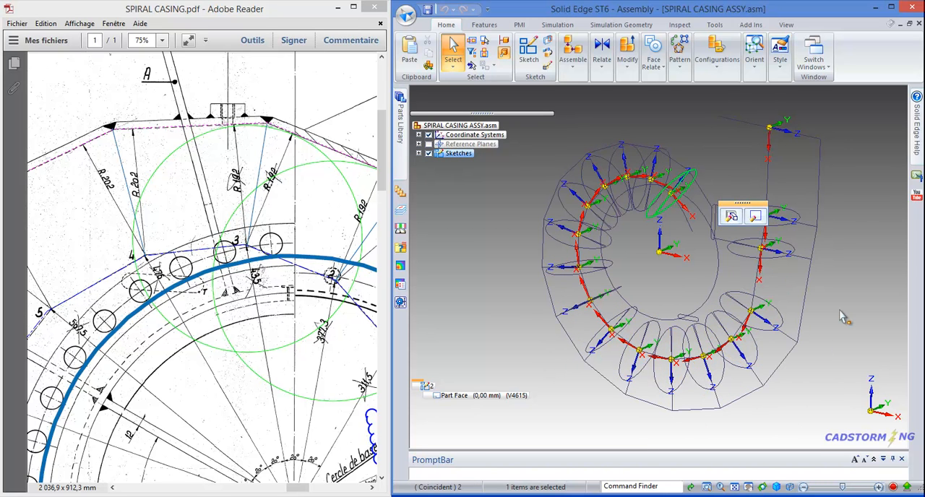
Step: Maximize the Solid Edge window and switch to the SPIRAL CASING ASSY_part4_alternate.asm assembly
{"action": "left_click", "coordinate": [659, 283]}
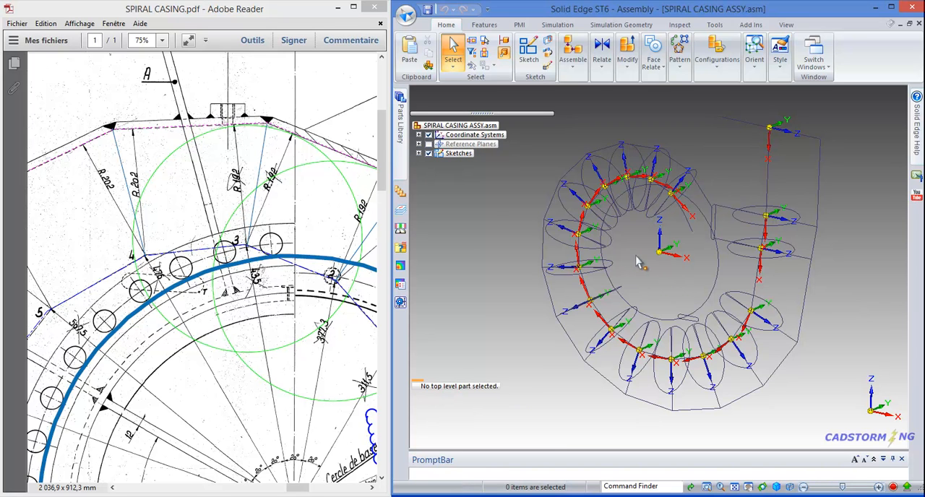
{"action": "left_click", "coordinate": [891, 9]}
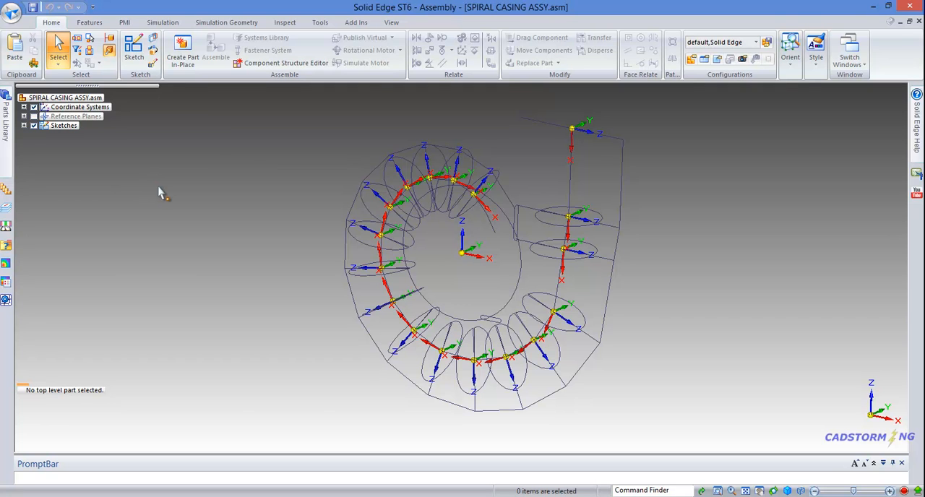
{"action": "left_click", "coordinate": [394, 23]}
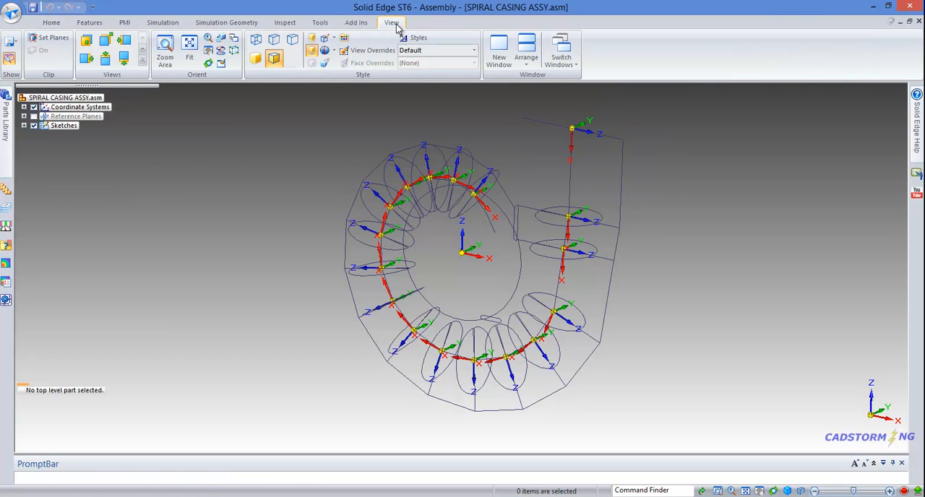
{"action": "left_click", "coordinate": [563, 57]}
{"action": "left_click", "coordinate": [655, 127]}
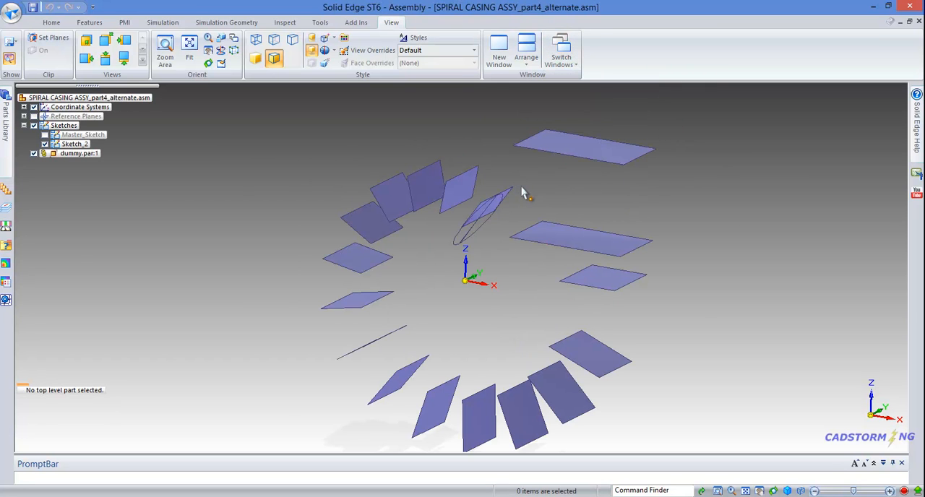
{"action": "middle_click_drag", "start_coordinate": [260, 180], "coordinate": [342, 171]}
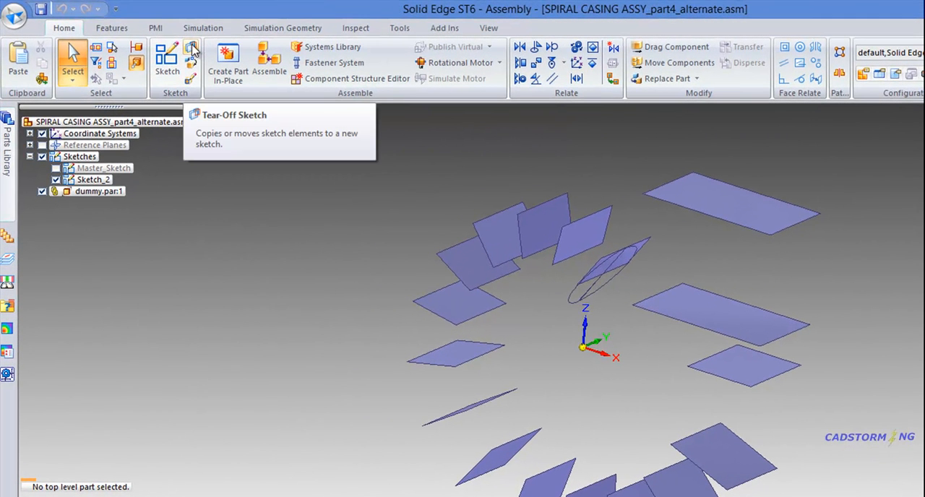
Step: Try tearing off the Sketch_2 profile chain onto the adjacent dummy face, using the orientation origin at that face's upper corner
{"action": "left_click", "coordinate": [192, 49]}
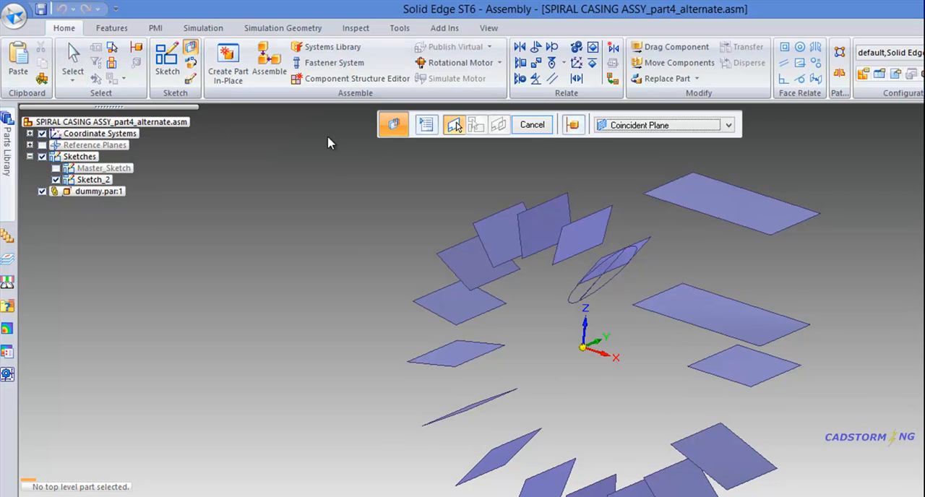
{"action": "scroll", "coordinate": [640, 202], "scroll_direction": "up", "scroll_amount": 3}
{"action": "middle_click_drag", "start_coordinate": [640, 202], "coordinate": [667, 239]}
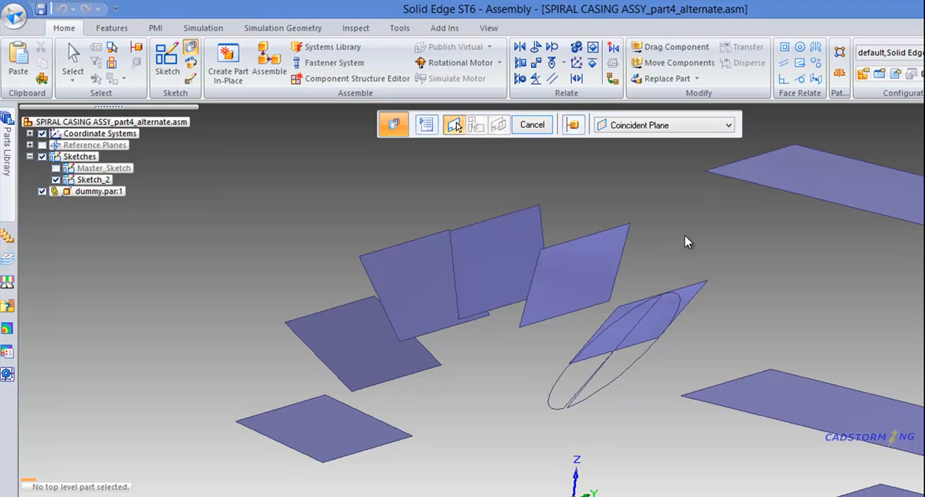
{"action": "left_click", "coordinate": [576, 307]}
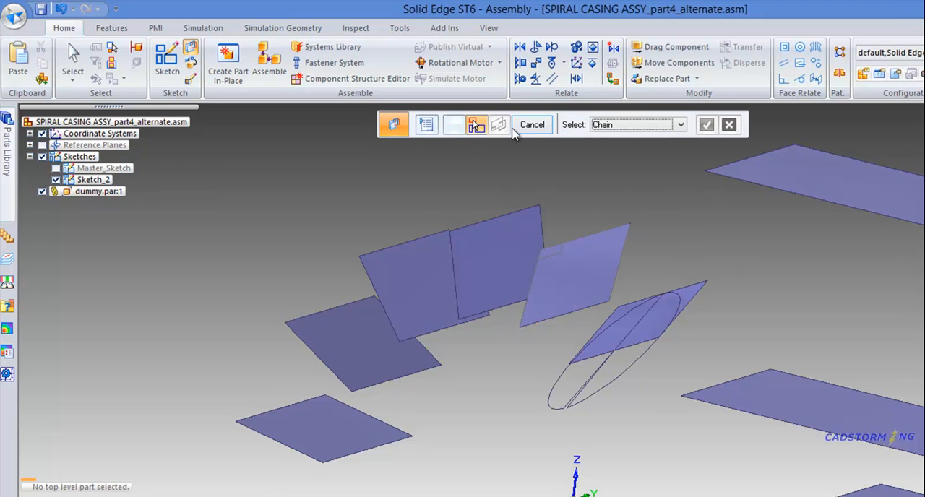
{"action": "left_click", "coordinate": [564, 375]}
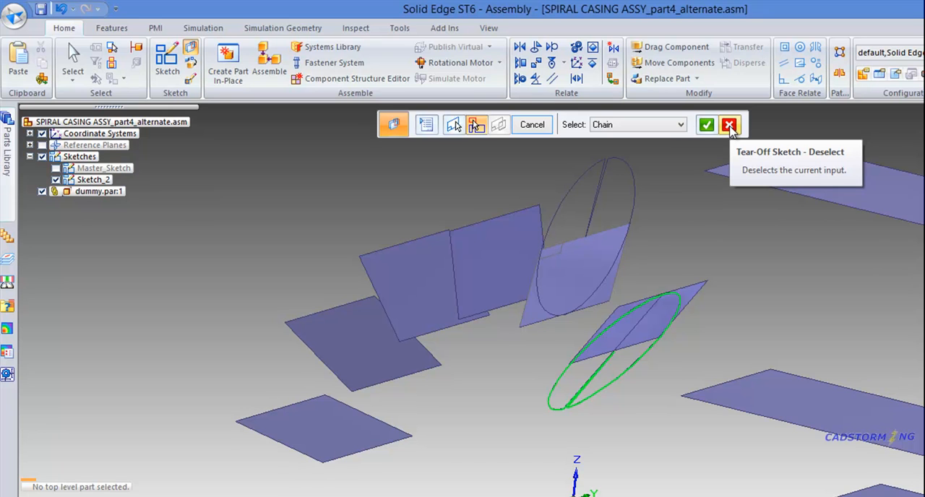
{"action": "left_click", "coordinate": [731, 127]}
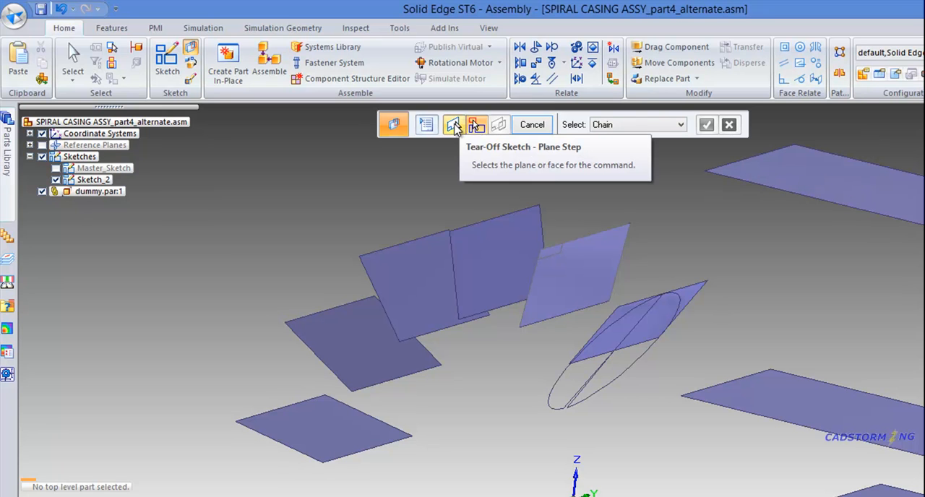
{"action": "left_click", "coordinate": [453, 127]}
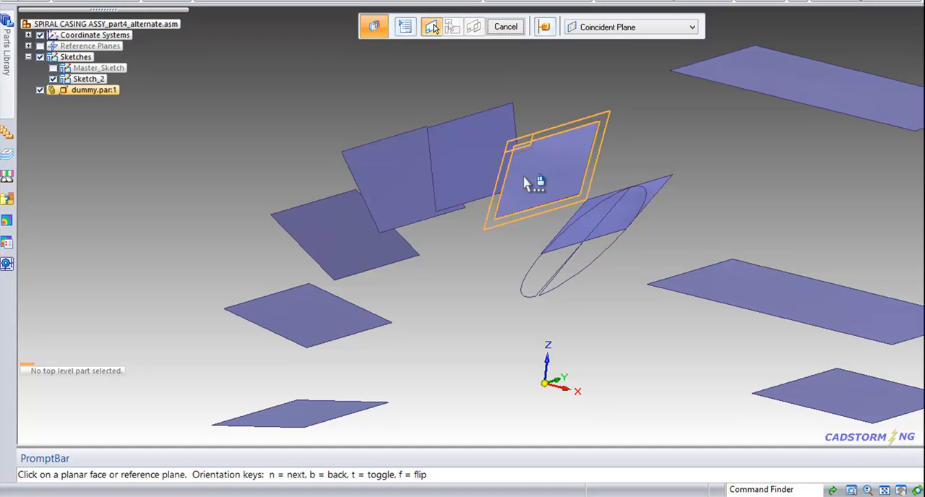
Step: Try a different face orientation for tearing off the Sketch_2 profile, and return to plane selection
{"action": "left_click", "coordinate": [568, 159]}
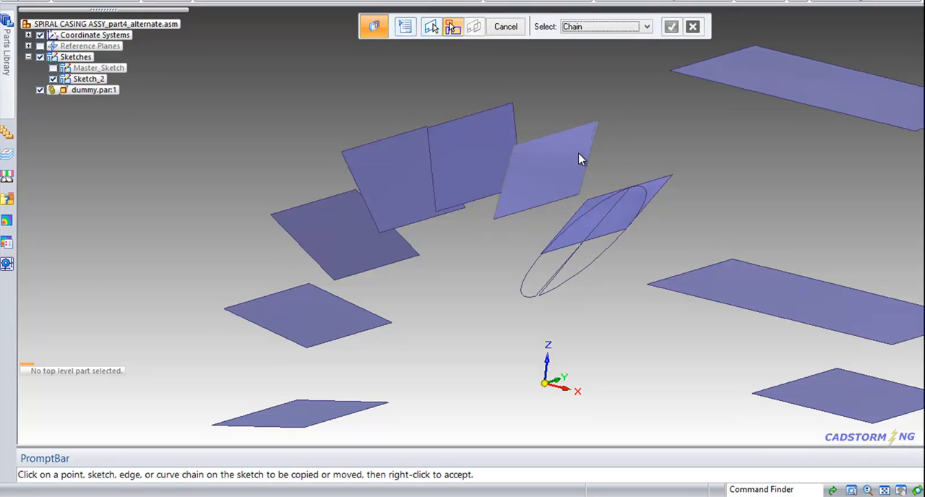
{"action": "left_click", "coordinate": [609, 260]}
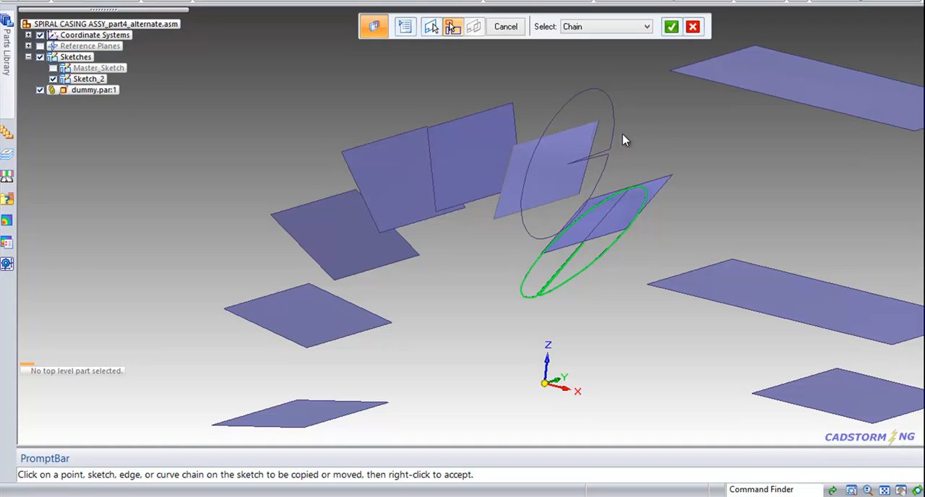
{"action": "left_click", "coordinate": [693, 27]}
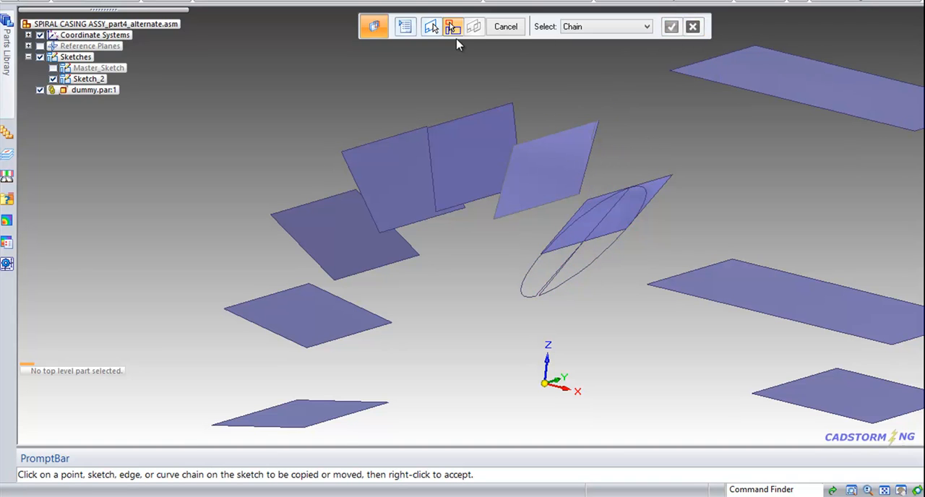
{"action": "left_click", "coordinate": [434, 29]}
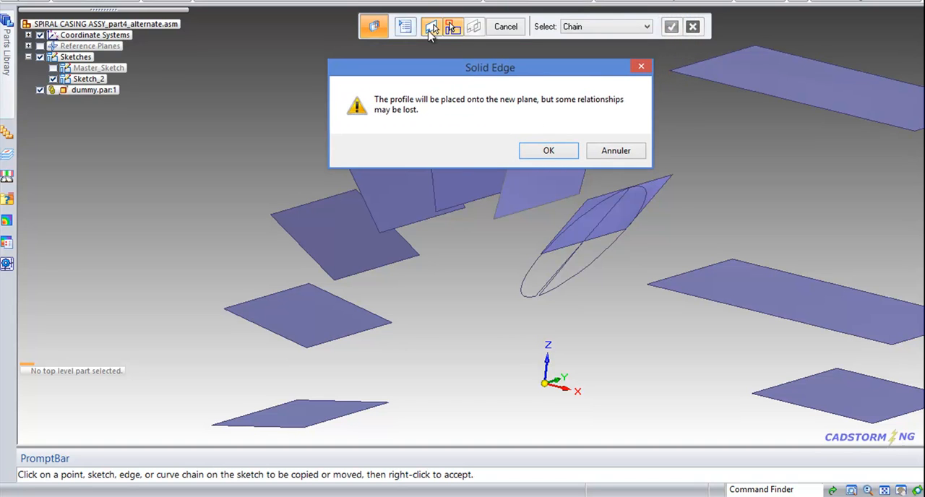
{"action": "left_click", "coordinate": [558, 153]}
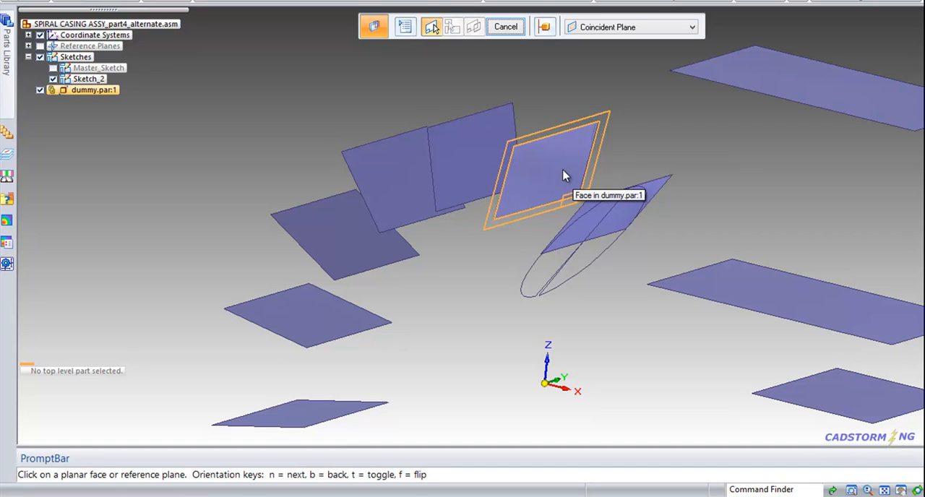
Step: Tear off the Sketch_2 profile chain onto the adjacent dummy face, with the orientation origin at the face's lower corner nearest Sketch_2
{"action": "left_click", "coordinate": [562, 175]}
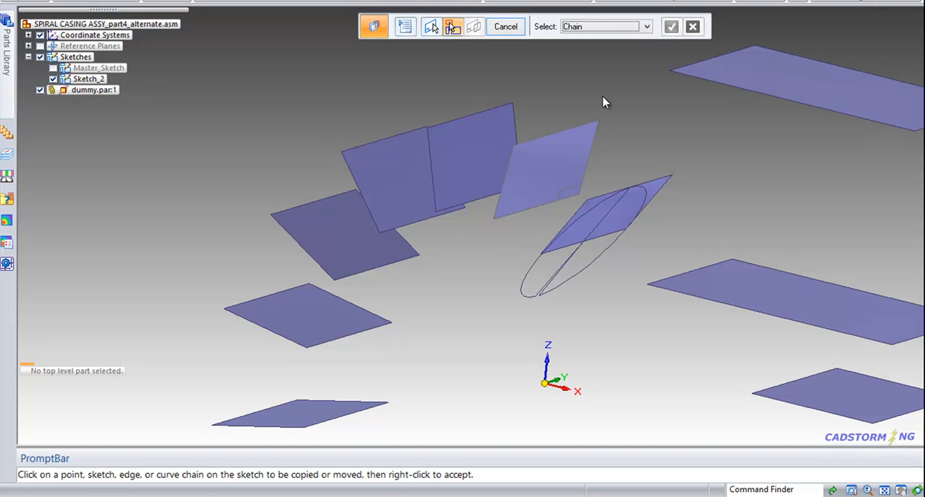
{"action": "left_click", "coordinate": [536, 269]}
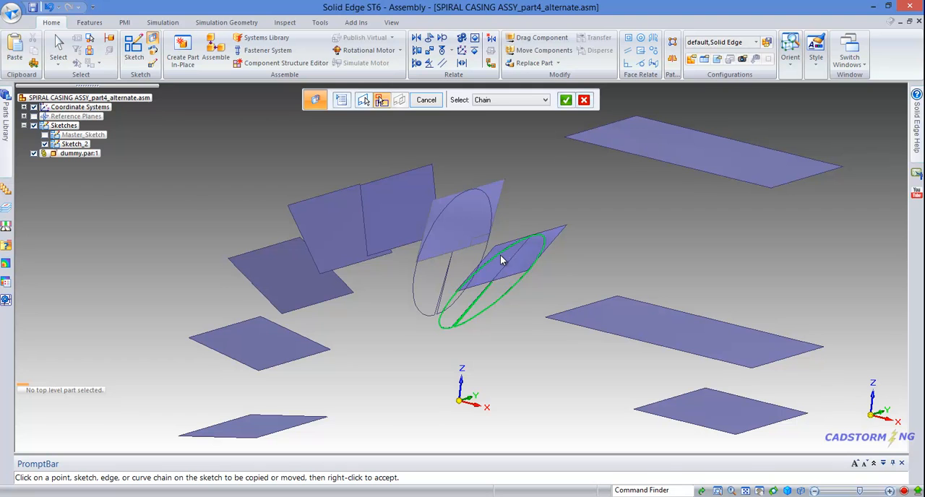
{"action": "right_click", "coordinate": [511, 165]}
{"action": "left_click", "coordinate": [436, 102]}
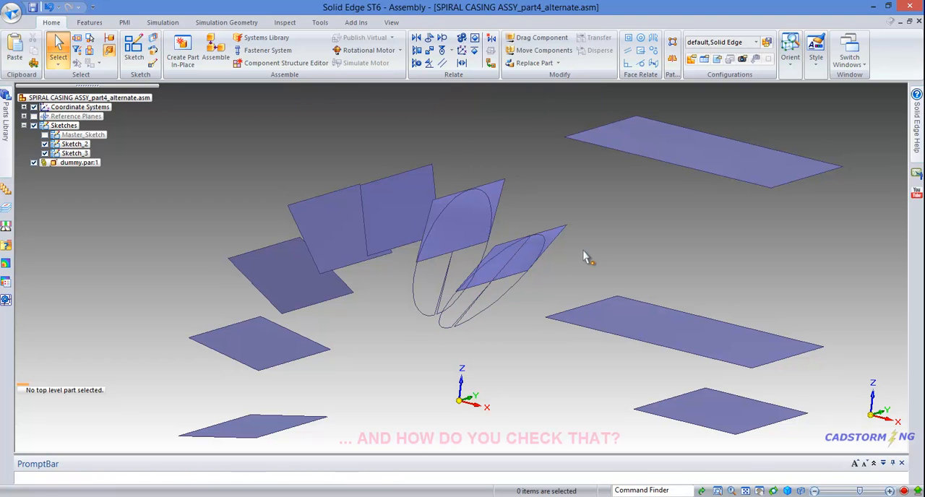
Step: Open the Sketch_2 profile for editing, examine how the ellipse is oriented relative to its plane, and close the sketch
{"action": "left_click", "coordinate": [506, 296]}
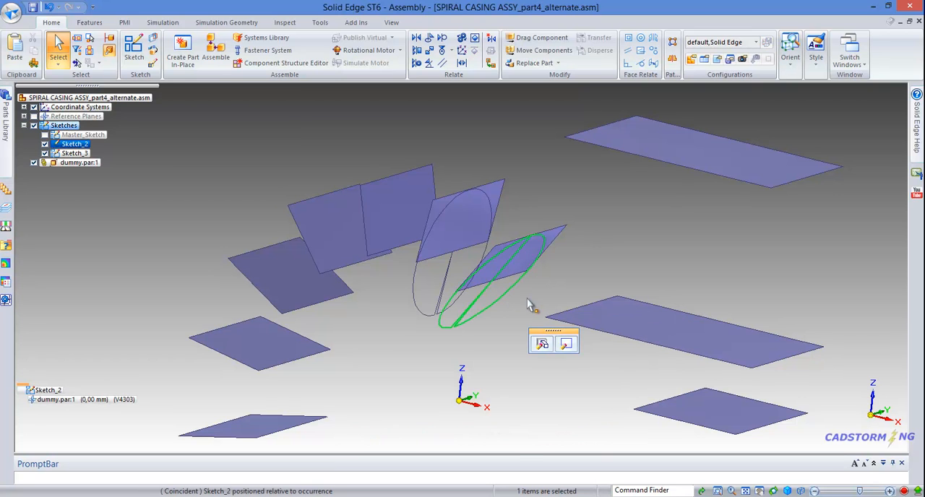
{"action": "left_click", "coordinate": [566, 345]}
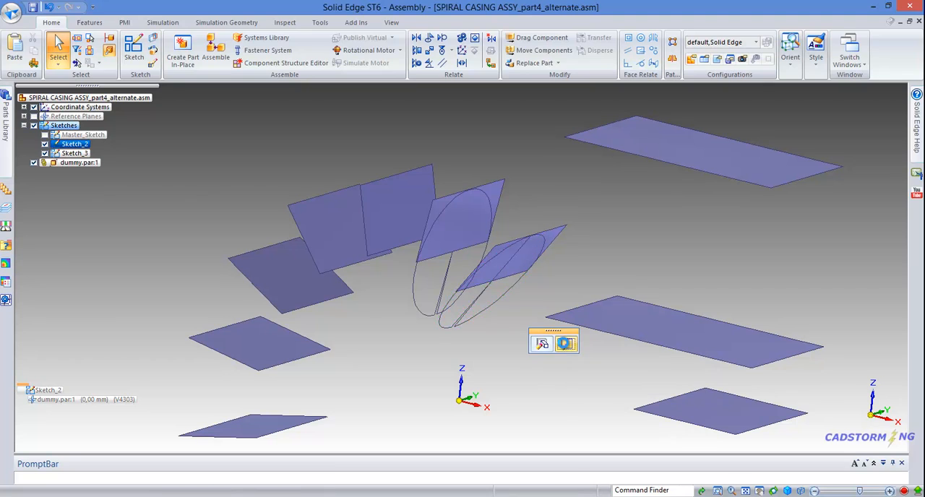
{"action": "scroll", "coordinate": [477, 292], "scroll_direction": "up", "scroll_amount": 3}
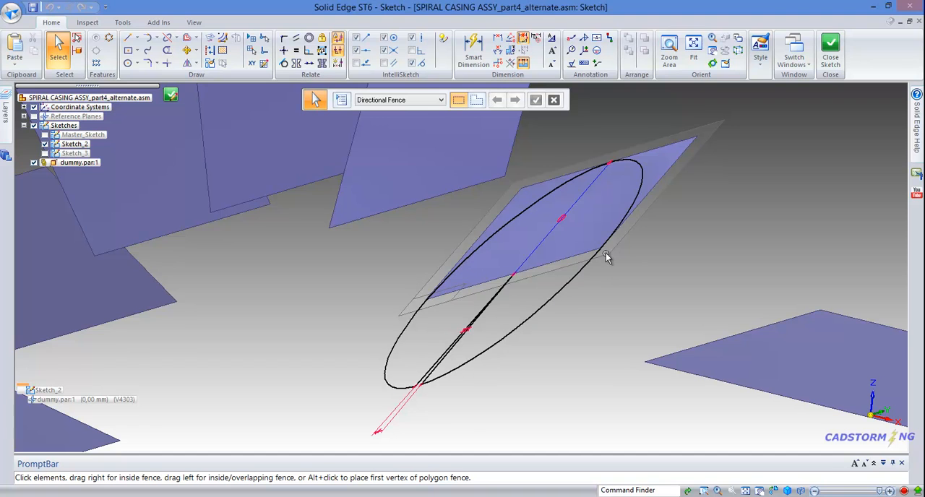
{"action": "scroll", "coordinate": [517, 294], "scroll_direction": "down", "scroll_amount": 2}
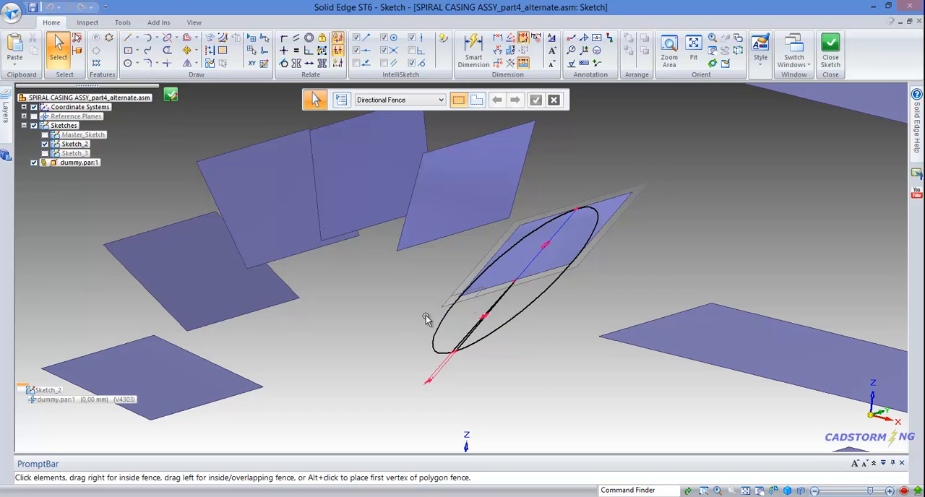
{"action": "left_click", "coordinate": [830, 57]}
{"action": "key", "text": "Return"}
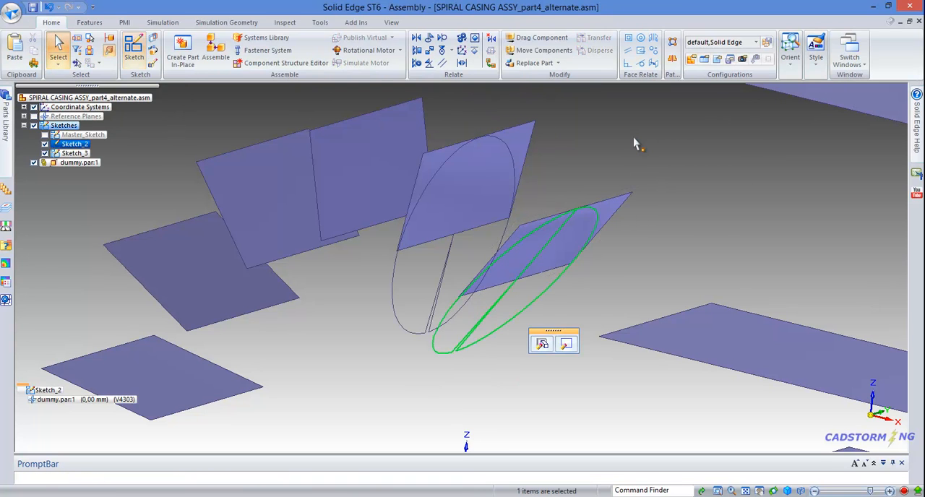
Step: Tear off the Sketch_3 profile chain onto the third dummy face of the spiral
{"action": "left_click", "coordinate": [154, 41]}
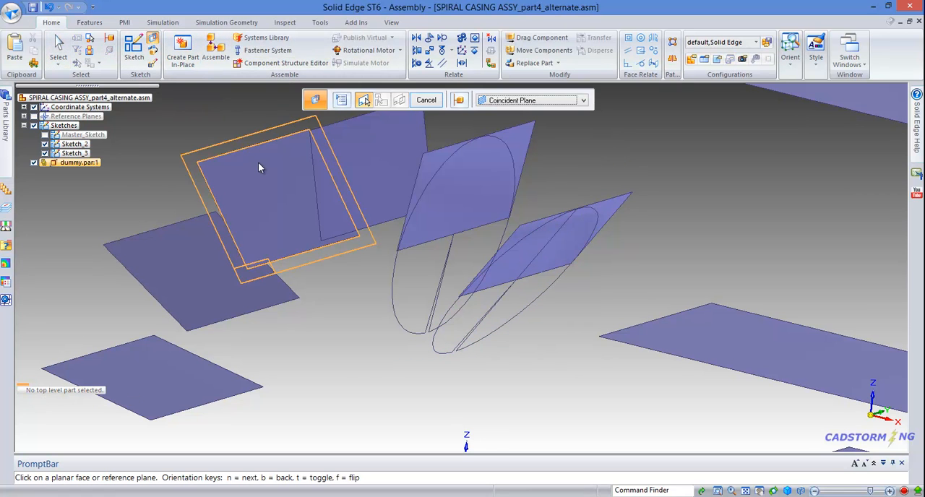
{"action": "left_click", "coordinate": [343, 213]}
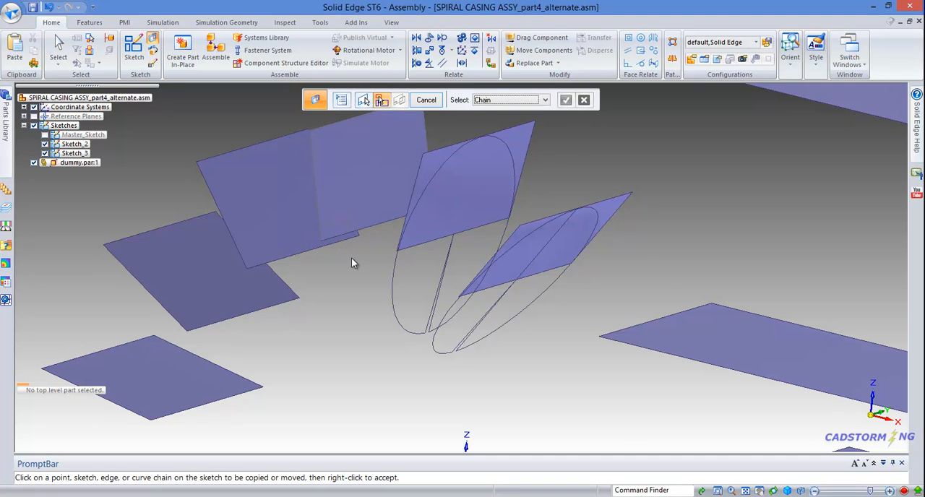
{"action": "left_click", "coordinate": [391, 283]}
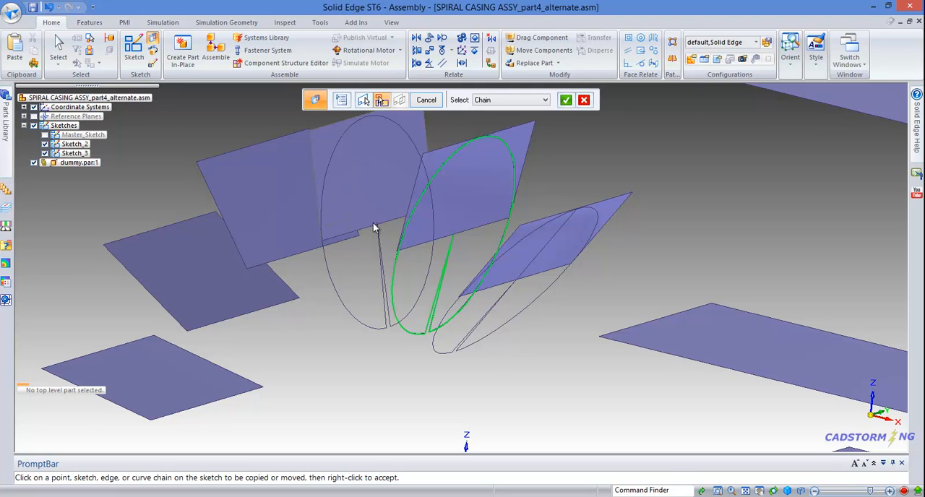
{"action": "right_click", "coordinate": [372, 269]}
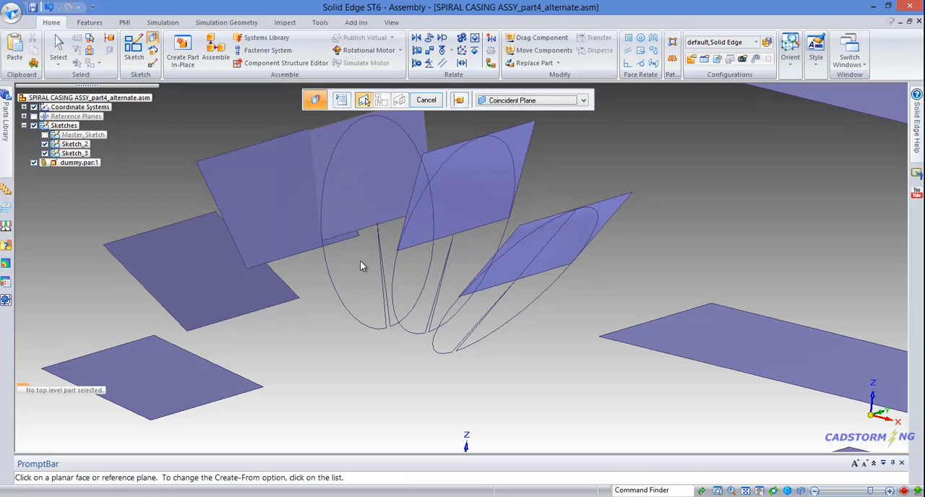
Step: Tear off the Sketch_4 profile onto the fourth dummy face and the resulting copy onto the fifth face
{"action": "left_click", "coordinate": [279, 251]}
{"action": "left_click", "coordinate": [327, 298]}
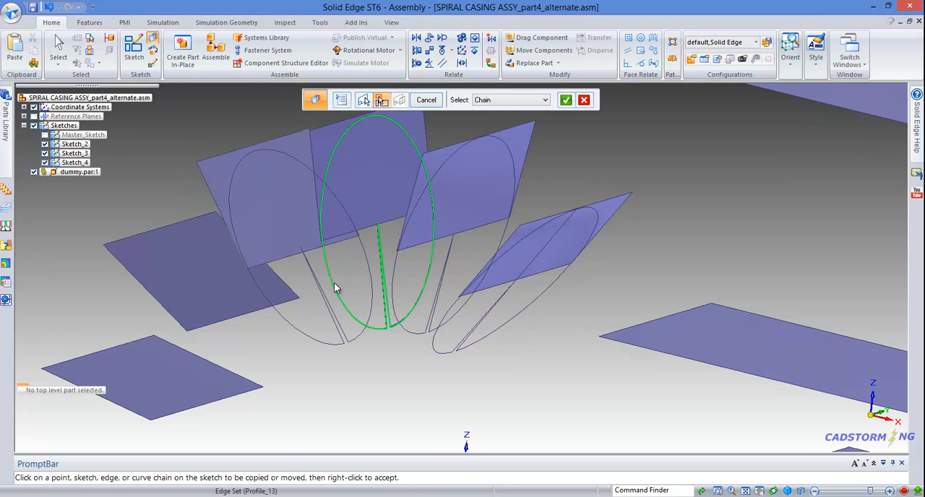
{"action": "right_click", "coordinate": [325, 325]}
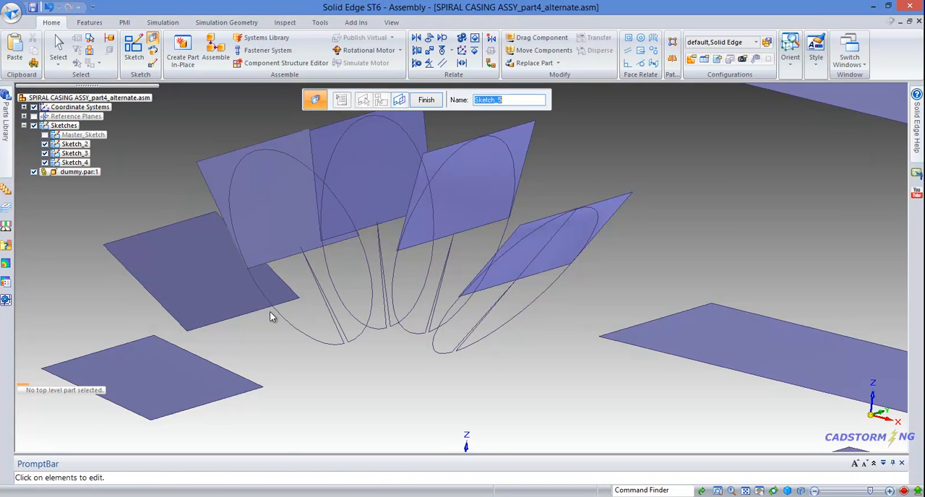
{"action": "left_click", "coordinate": [188, 304]}
{"action": "left_click", "coordinate": [304, 325]}
{"action": "right_click", "coordinate": [305, 325]}
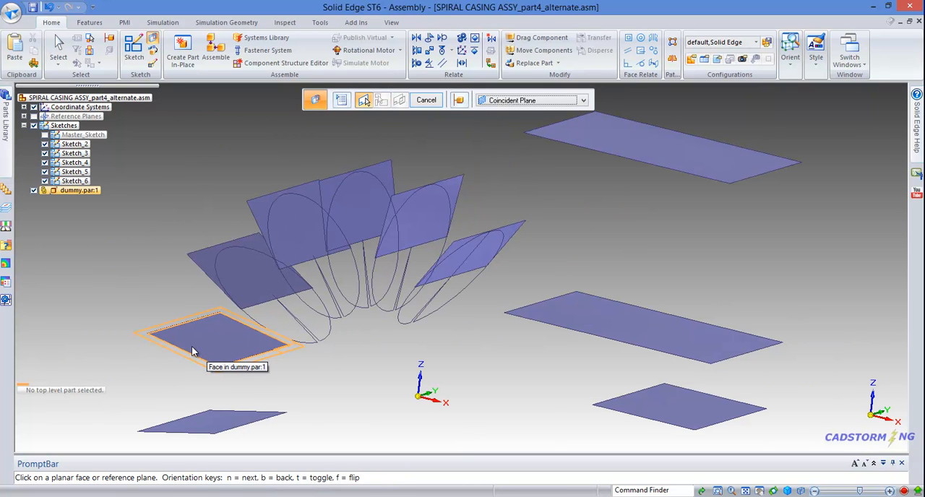
Step: Tear off the Sketch_6 profile chain onto the sixth dummy face and exit the Tear-Off Sketch command
{"action": "left_click", "coordinate": [230, 345]}
{"action": "left_click", "coordinate": [273, 335]}
{"action": "right_click", "coordinate": [318, 361]}
{"action": "mouse_move", "coordinate": [317, 361]}
{"action": "middle_mouse_down"}
{"action": "mouse_move", "coordinate": [320, 336]}
{"action": "mouse_move", "coordinate": [273, 337]}
{"action": "mouse_move", "coordinate": [339, 353]}
{"action": "middle_mouse_up"}
{"action": "right_click", "coordinate": [339, 354]}
{"action": "scroll", "coordinate": [338, 347], "scroll_direction": "down", "scroll_amount": 3}
{"action": "mouse_move", "coordinate": [333, 303]}
{"action": "middle_mouse_down"}
{"action": "mouse_move", "coordinate": [369, 294]}
{"action": "mouse_move", "coordinate": [338, 299]}
{"action": "mouse_move", "coordinate": [339, 279]}
{"action": "mouse_move", "coordinate": [341, 289]}
{"action": "middle_mouse_up"}
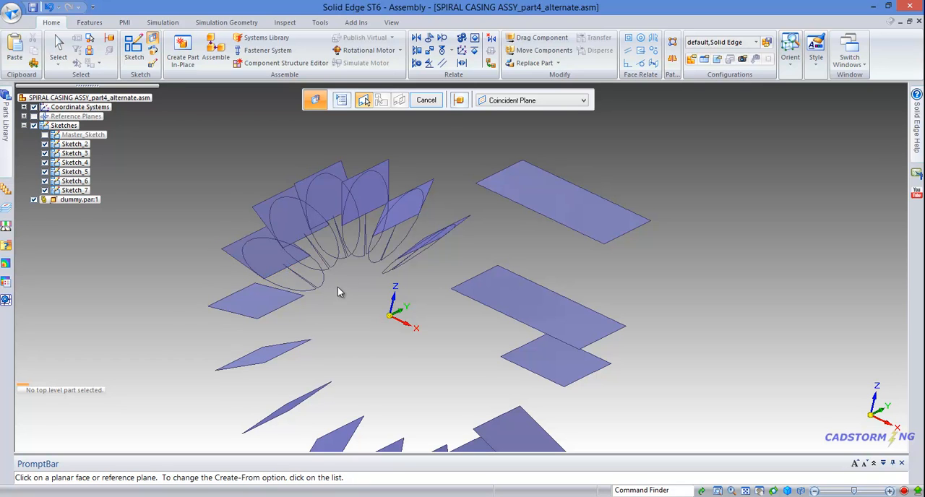
{"action": "left_click", "coordinate": [426, 100]}
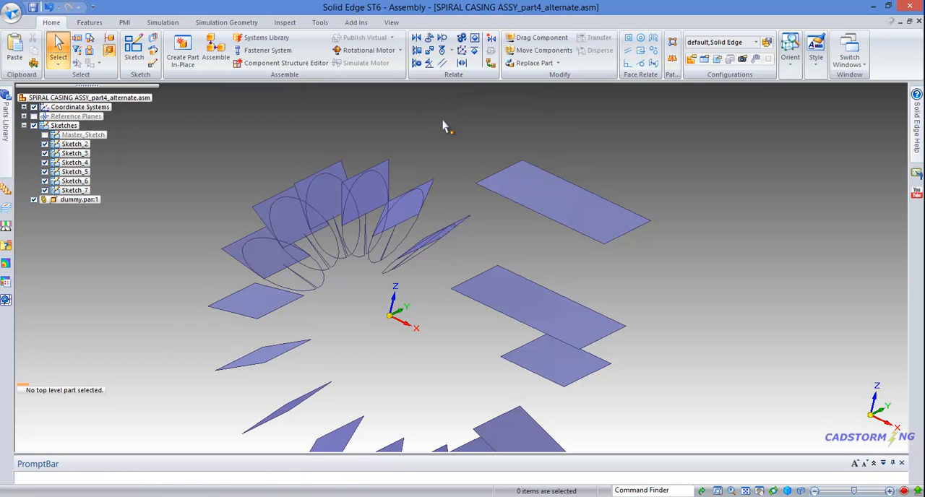
Step: Switch back to the SPIRAL CASING ASSY.asm assembly and examine where section profile 3 meets the casing outline
{"action": "left_click", "coordinate": [849, 56]}
{"action": "left_click", "coordinate": [801, 119]}
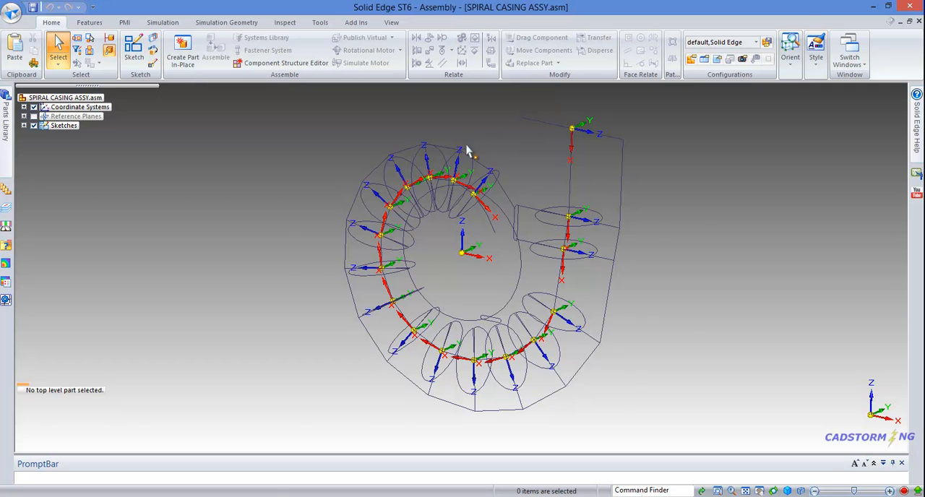
{"action": "scroll", "coordinate": [469, 152], "scroll_direction": "up", "scroll_amount": 2}
{"action": "scroll", "coordinate": [455, 151], "scroll_direction": "up", "scroll_amount": 5}
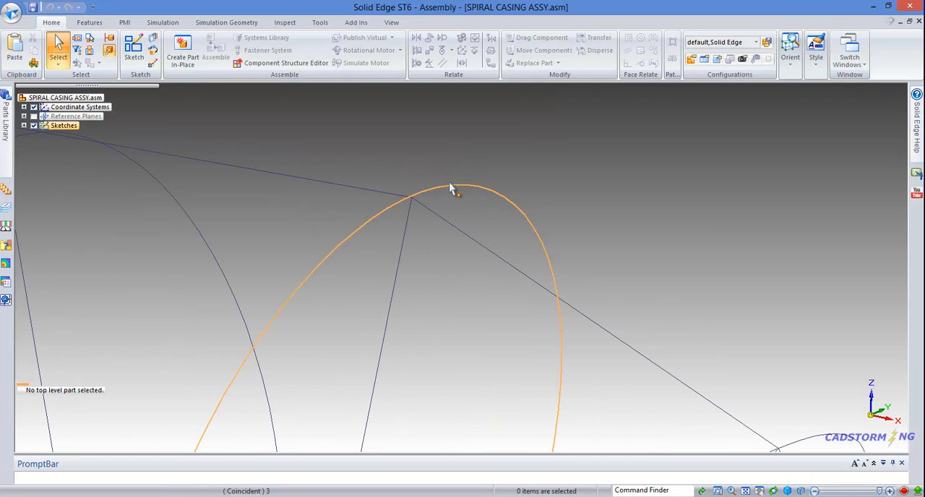
Step: Open the profile of section sketch 3 for editing
{"action": "scroll", "coordinate": [469, 163], "scroll_direction": "down", "scroll_amount": 2}
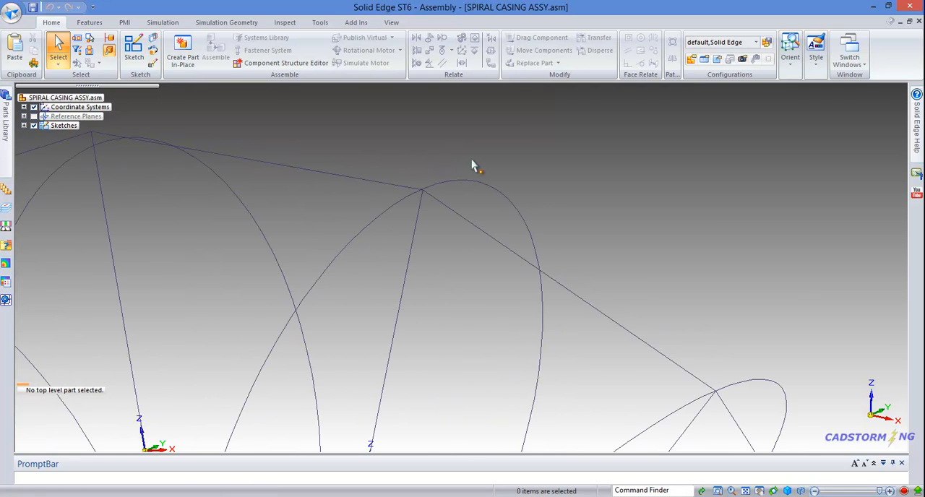
{"action": "scroll", "coordinate": [469, 164], "scroll_direction": "down", "scroll_amount": 3}
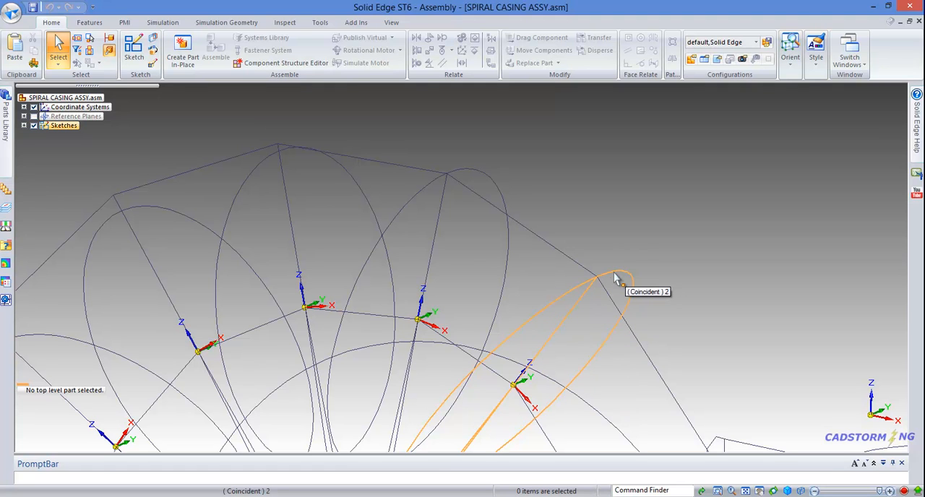
{"action": "left_click", "coordinate": [473, 174]}
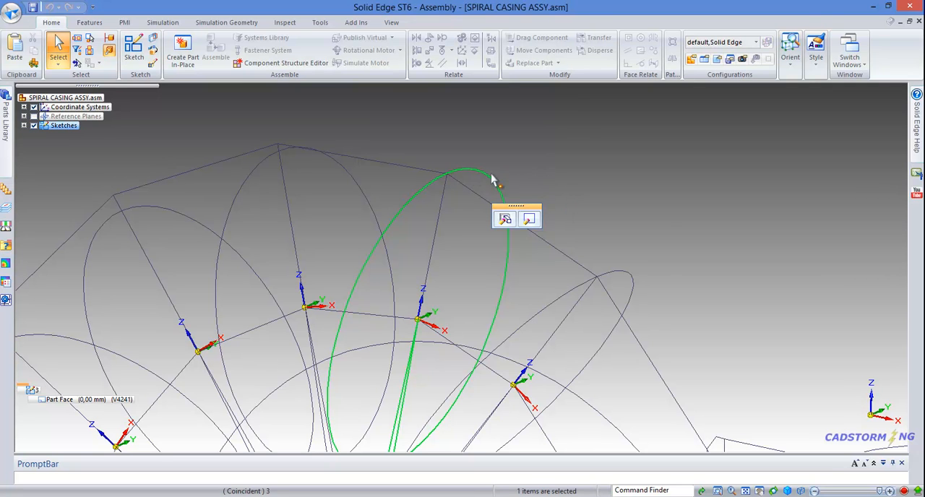
{"action": "left_click", "coordinate": [530, 219]}
{"action": "mouse_move", "coordinate": [524, 191]}
{"action": "middle_mouse_down"}
{"action": "mouse_move", "coordinate": [501, 201]}
{"action": "mouse_move", "coordinate": [514, 203]}
{"action": "middle_mouse_up"}
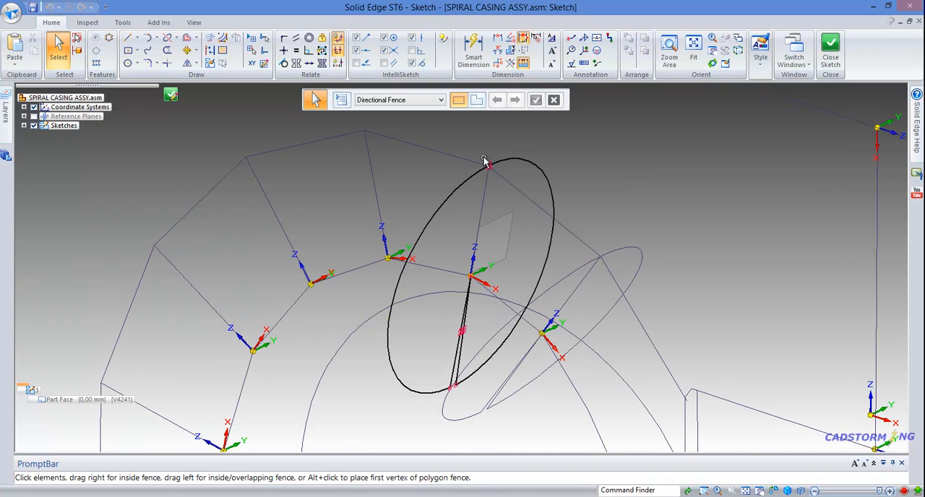
Step: Examine the relations attached to the profile arc where it meets the casing outline's corner
{"action": "scroll", "coordinate": [485, 161], "scroll_direction": "up", "scroll_amount": 1}
{"action": "middle_click_drag", "start_coordinate": [494, 227], "coordinate": [490, 210]}
{"action": "scroll", "coordinate": [494, 170], "scroll_direction": "up", "scroll_amount": 1}
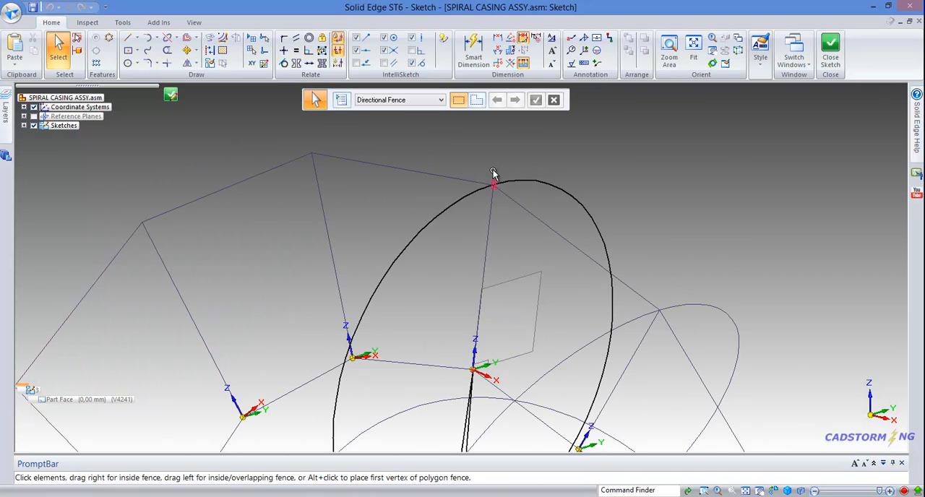
{"action": "scroll", "coordinate": [495, 180], "scroll_direction": "up", "scroll_amount": 1}
{"action": "scroll", "coordinate": [496, 177], "scroll_direction": "up", "scroll_amount": 1}
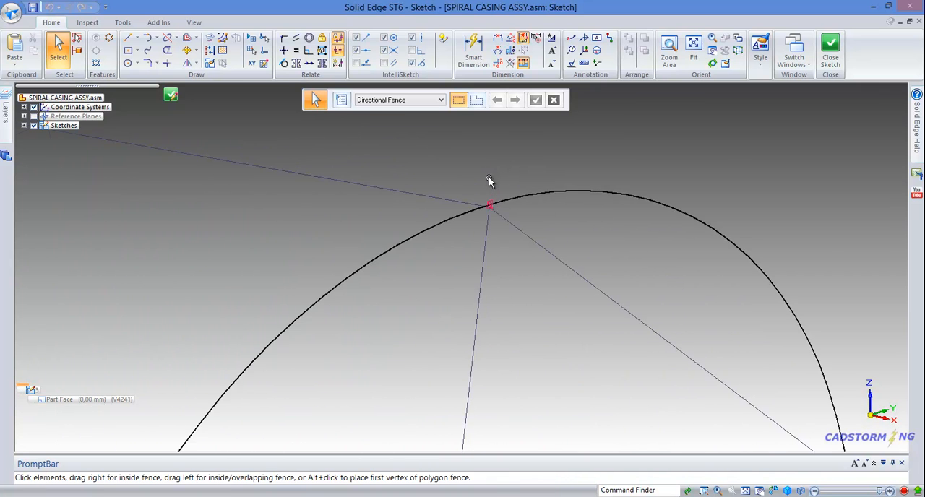
{"action": "scroll", "coordinate": [488, 185], "scroll_direction": "up", "scroll_amount": 1}
{"action": "scroll", "coordinate": [513, 206], "scroll_direction": "up", "scroll_amount": 1}
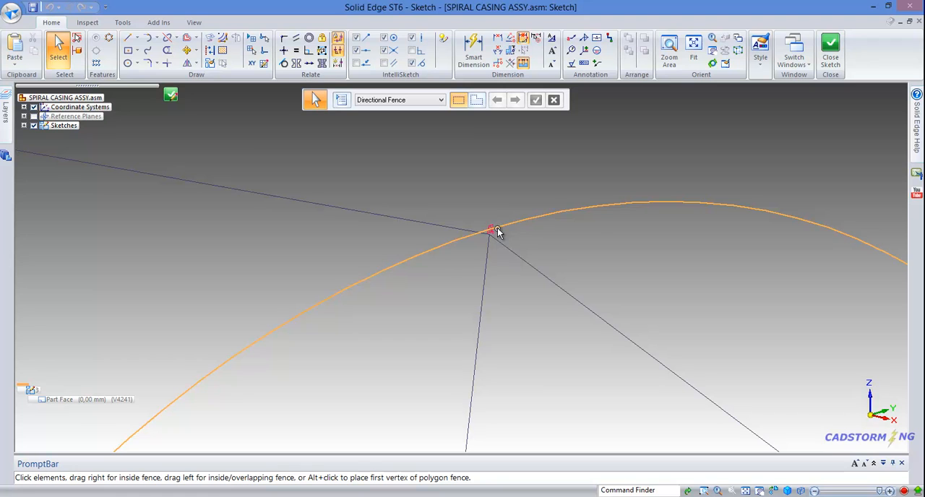
{"action": "right_click", "coordinate": [492, 234]}
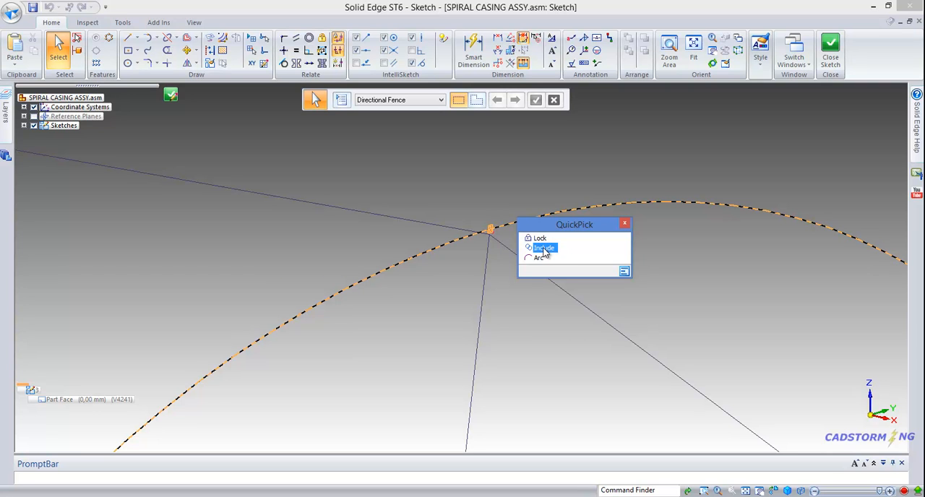
{"action": "left_click", "coordinate": [625, 224]}
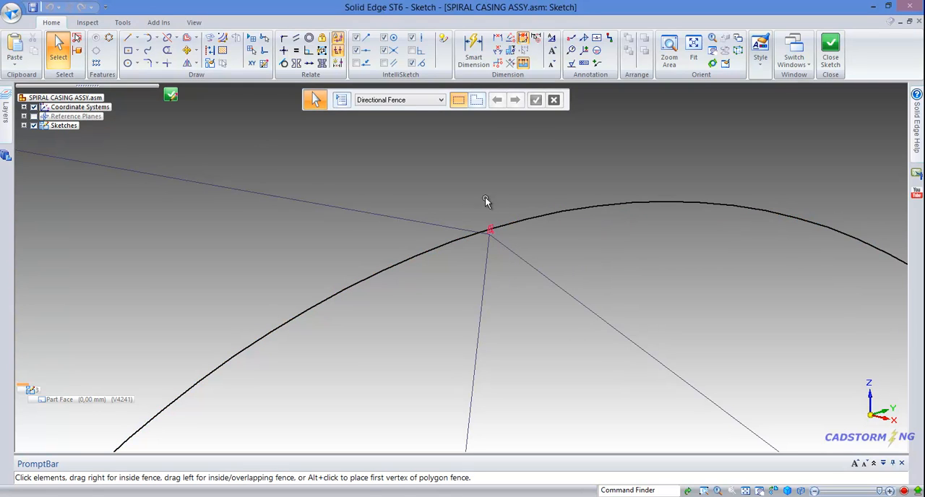
{"action": "scroll", "coordinate": [458, 185], "scroll_direction": "down", "scroll_amount": 2}
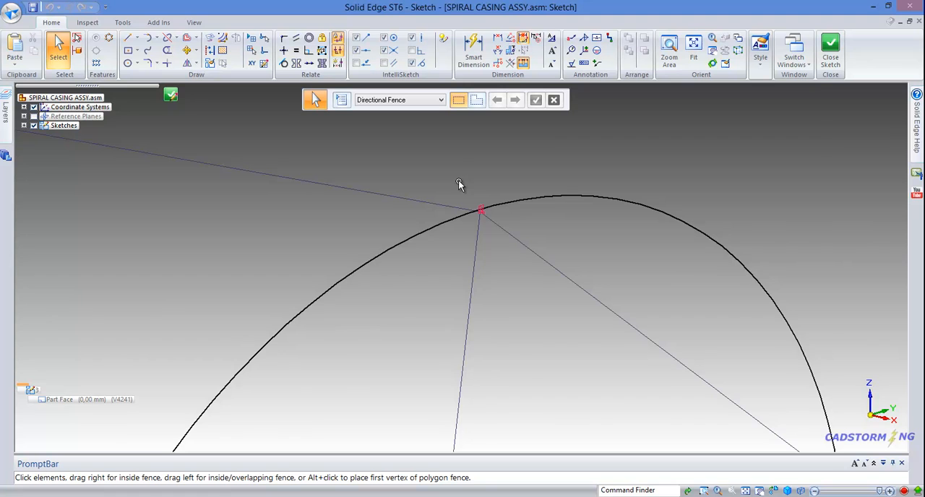
{"action": "scroll", "coordinate": [467, 155], "scroll_direction": "down", "scroll_amount": 3}
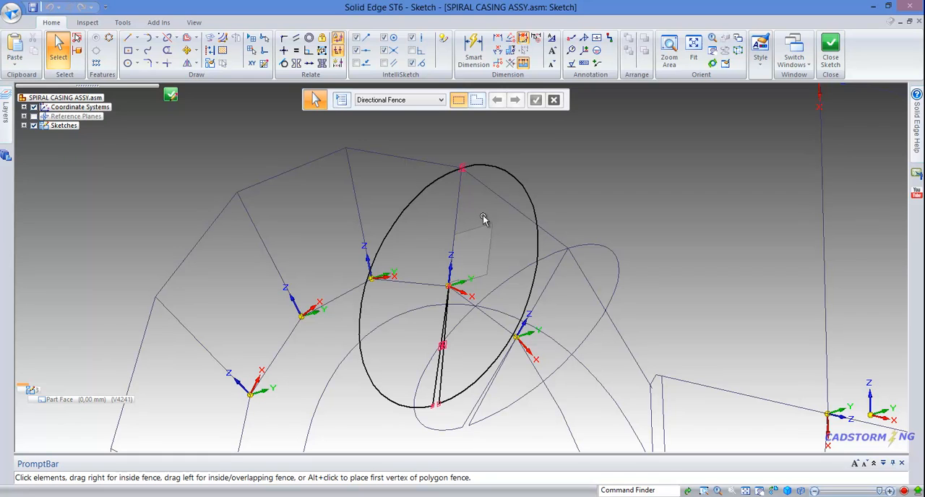
Step: Delete the Include and Lock relations from the profile arc at the casing outline's corner
{"action": "left_click", "coordinate": [426, 196]}
{"action": "scroll", "coordinate": [414, 286], "scroll_direction": "up", "scroll_amount": 1}
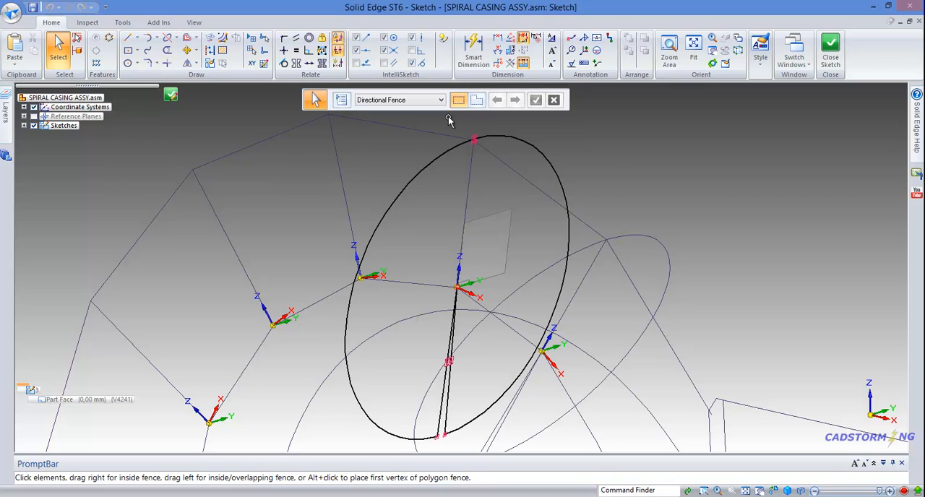
{"action": "scroll", "coordinate": [468, 128], "scroll_direction": "up", "scroll_amount": 2}
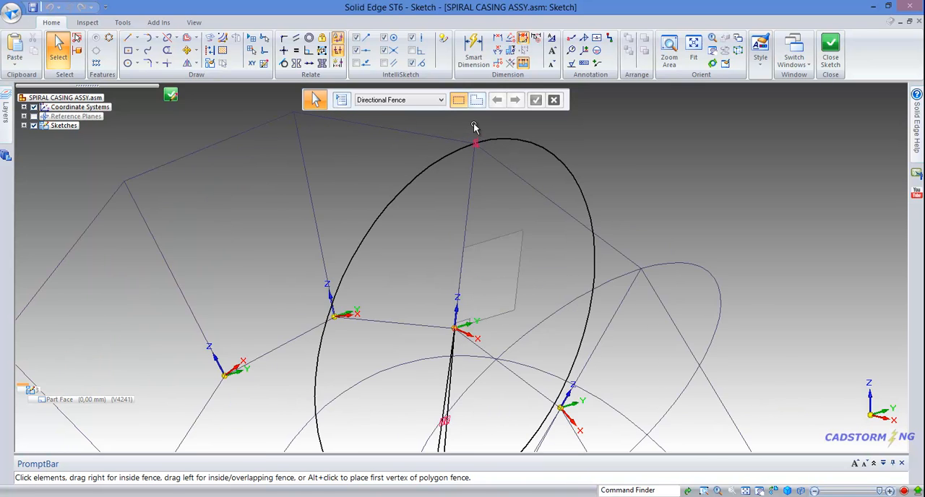
{"action": "scroll", "coordinate": [476, 127], "scroll_direction": "up", "scroll_amount": 3}
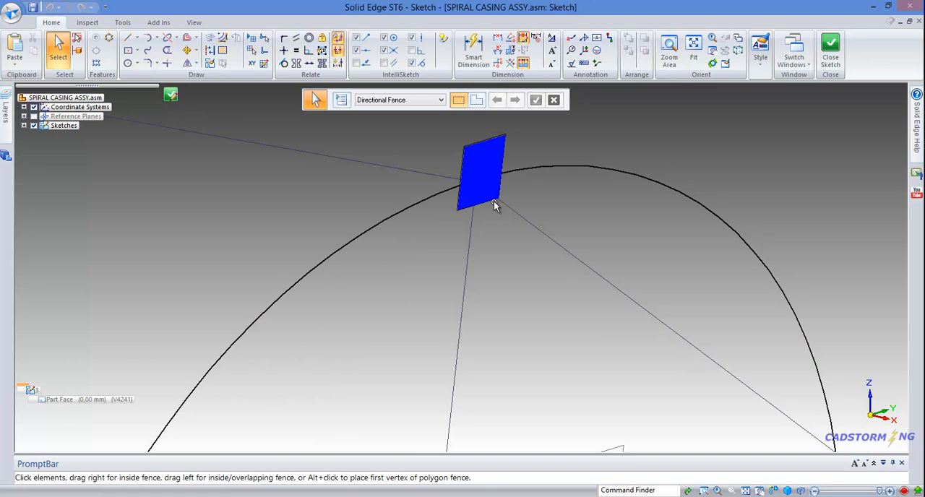
{"action": "left_click", "coordinate": [489, 191]}
{"action": "key", "text": "Delete"}
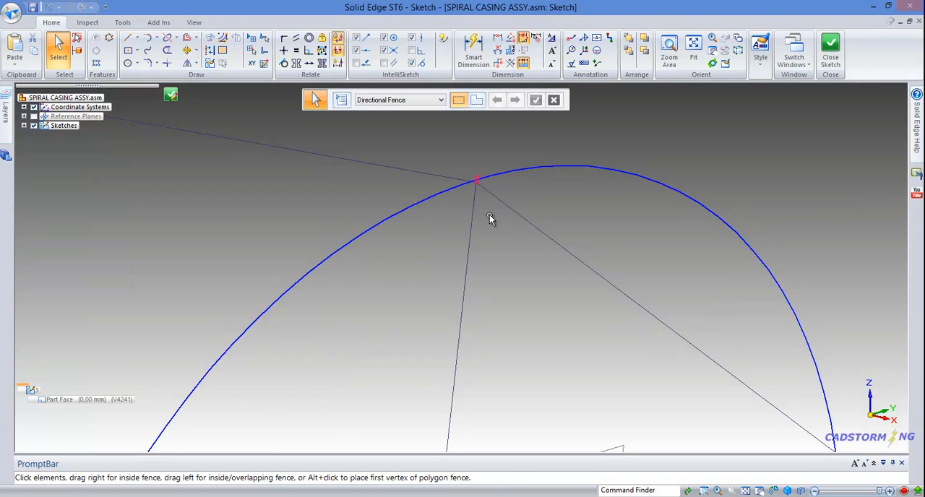
{"action": "left_click", "coordinate": [477, 179]}
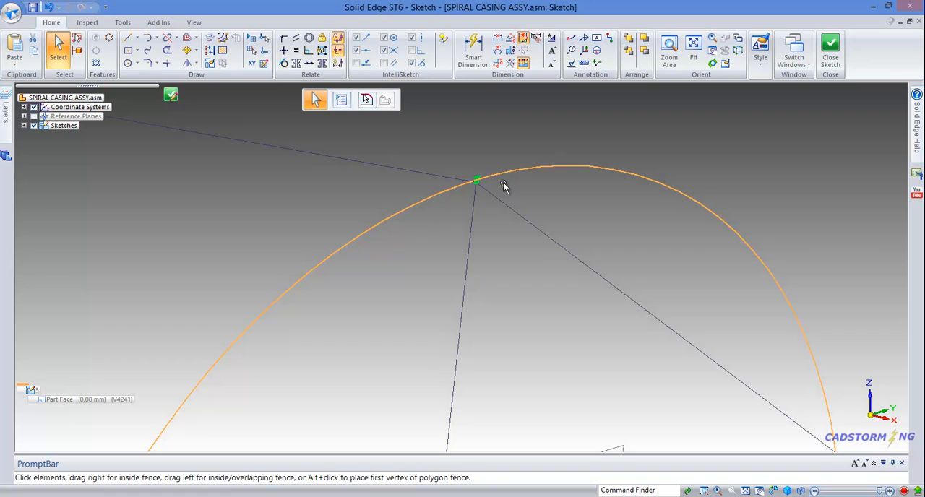
{"action": "key", "text": "Delete"}
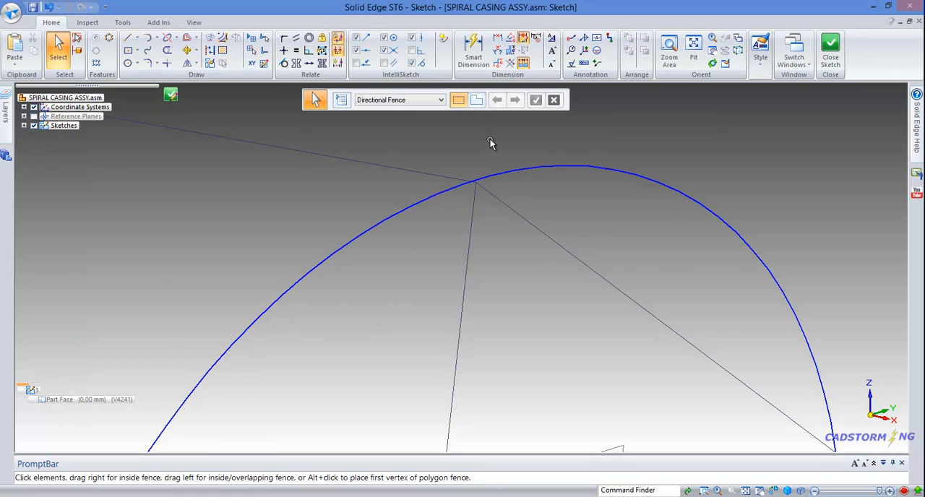
Step: Pull the freed profile arc outward beyond the casing outline, and undo the trial move of one inner line
{"action": "scroll", "coordinate": [496, 142], "scroll_direction": "down", "scroll_amount": 2}
{"action": "scroll", "coordinate": [496, 142], "scroll_direction": "down", "scroll_amount": 2}
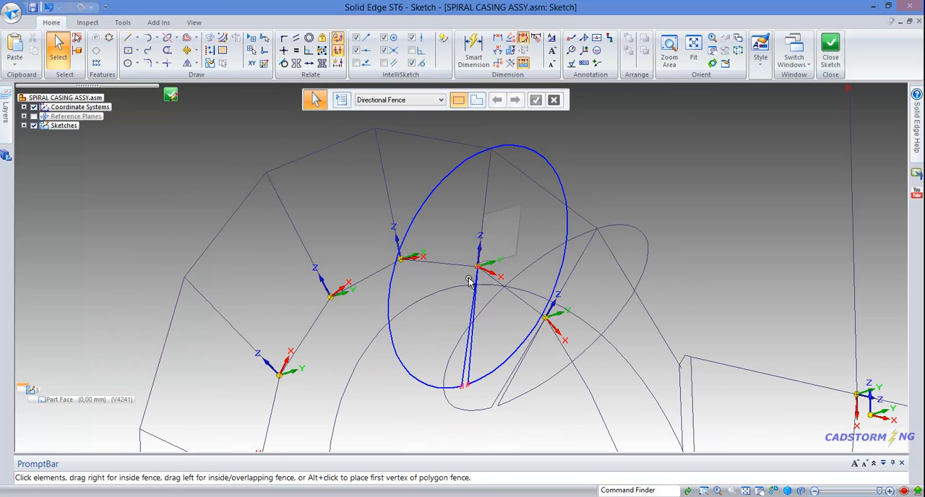
{"action": "left_click", "coordinate": [386, 291]}
{"action": "left_click_drag", "start_coordinate": [386, 291], "coordinate": [371, 270]}
{"action": "mouse_move", "coordinate": [475, 297]}
{"action": "left_mouse_down"}
{"action": "mouse_move", "coordinate": [495, 298]}
{"action": "mouse_move", "coordinate": [481, 310]}
{"action": "left_mouse_up"}
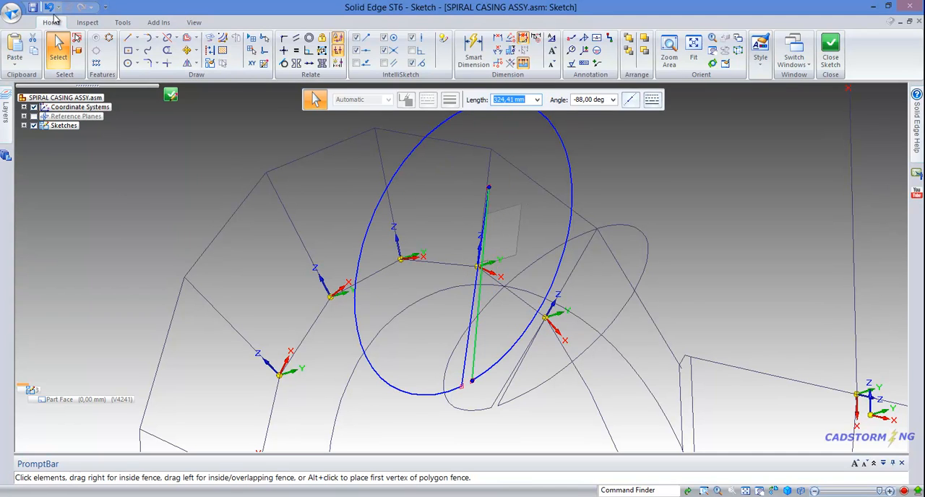
{"action": "left_click", "coordinate": [52, 7]}
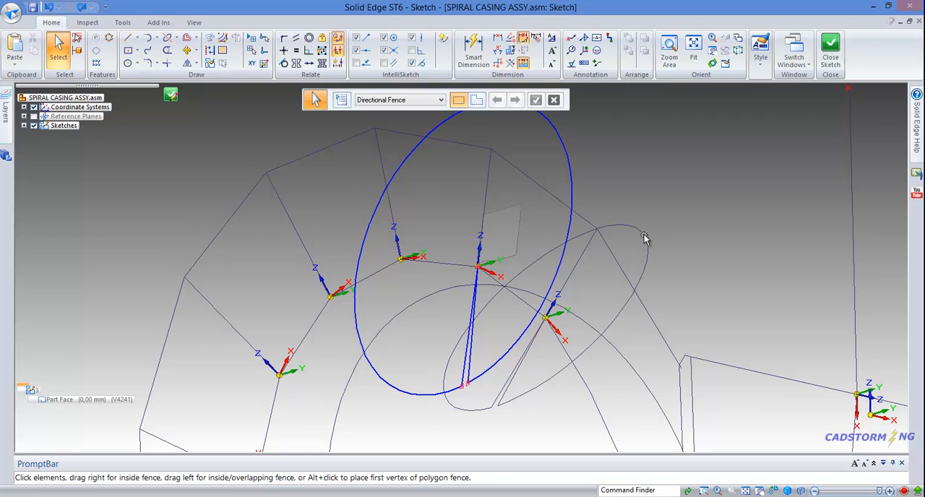
Step: Hide section sketch 2 and coordinate systems 2 and 4 through 18, keeping Base and 3 displayed
{"action": "left_click", "coordinate": [23, 126]}
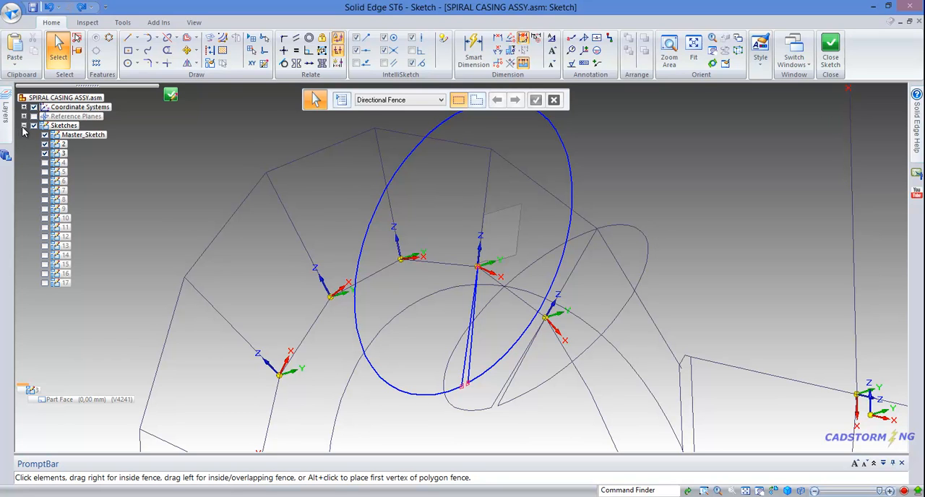
{"action": "left_click", "coordinate": [45, 144]}
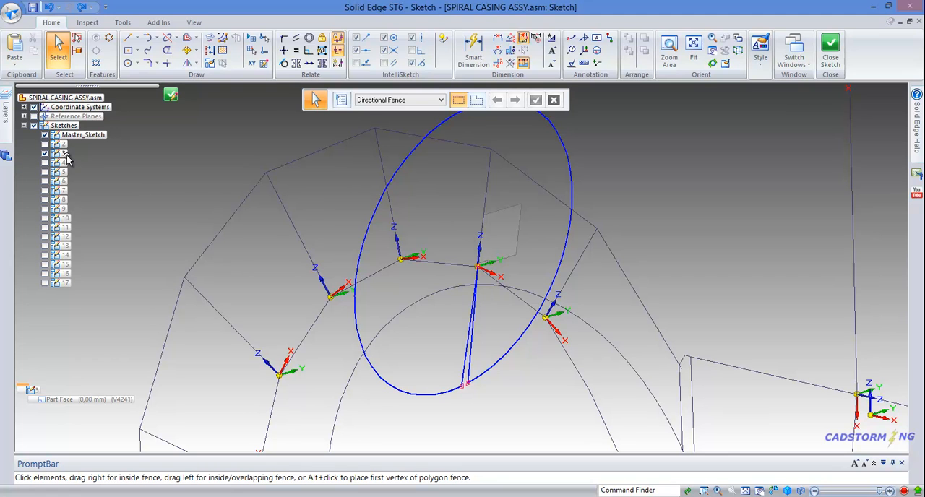
{"action": "left_click", "coordinate": [24, 107]}
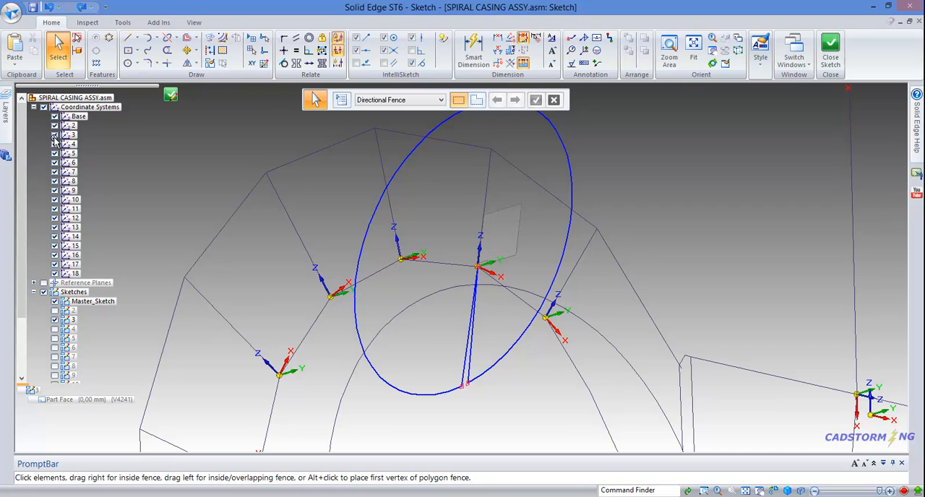
{"action": "left_click", "coordinate": [55, 126]}
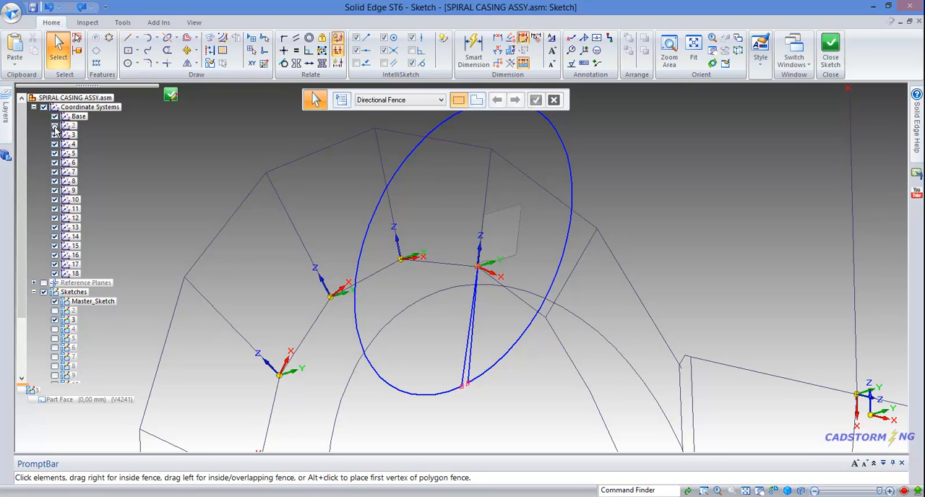
{"action": "left_click", "coordinate": [55, 144]}
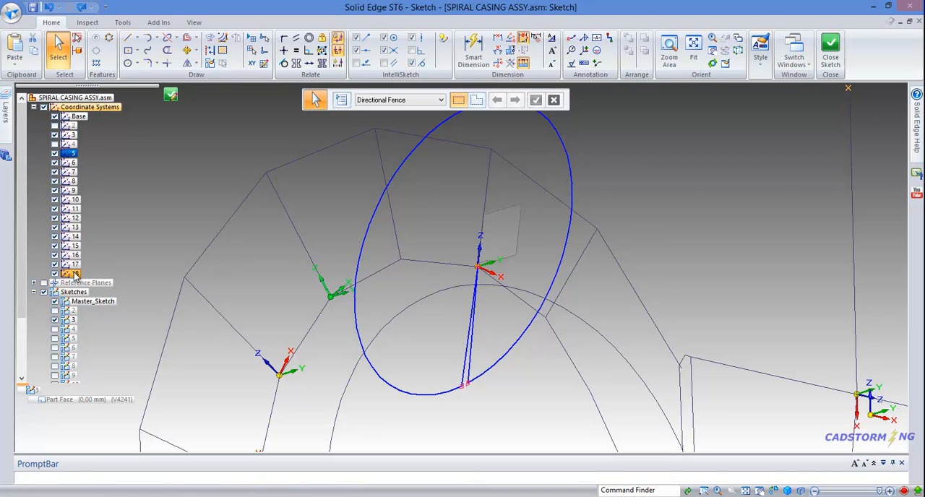
{"action": "left_click", "coordinate": [75, 274], "text": "shift"}
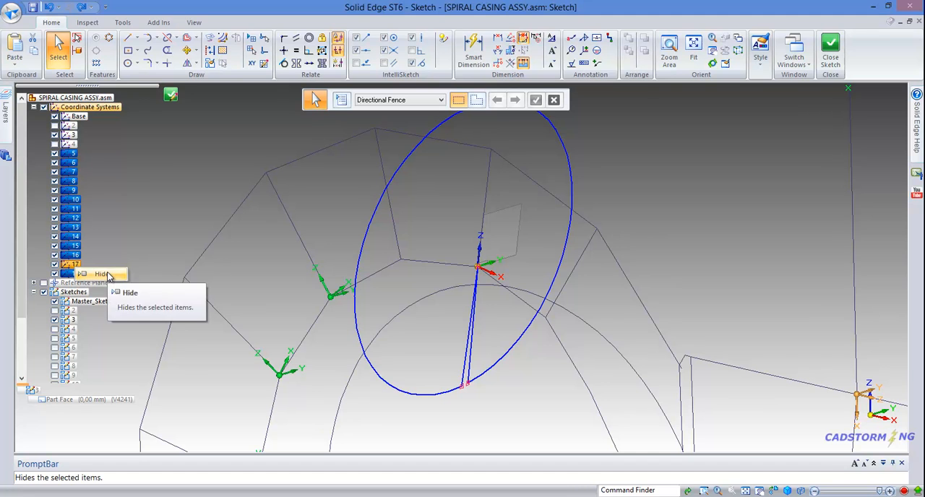
{"action": "left_click", "coordinate": [106, 273]}
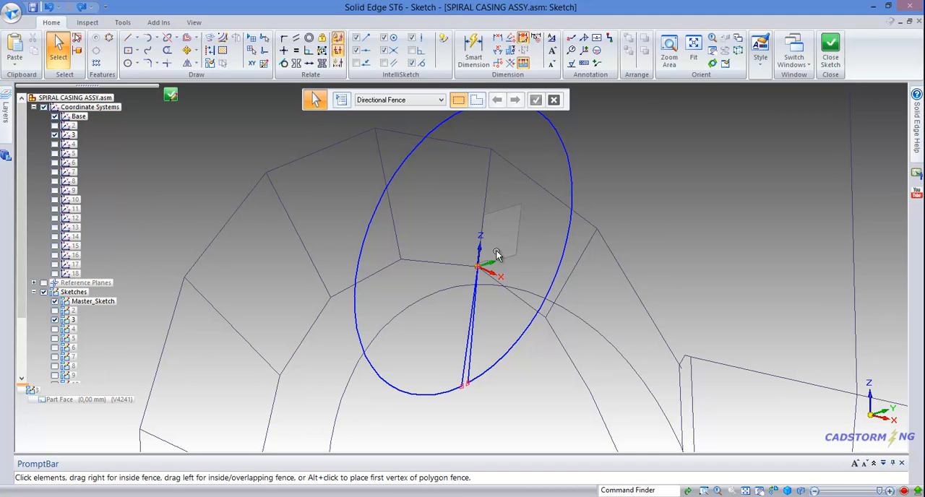
Step: Pull the apex of the profile's two inner lines off coordinate system 3's origin, making one line about 176 mm long
{"action": "mouse_move", "coordinate": [500, 258]}
{"action": "middle_mouse_down"}
{"action": "mouse_move", "coordinate": [485, 249]}
{"action": "mouse_move", "coordinate": [423, 258]}
{"action": "mouse_move", "coordinate": [385, 249]}
{"action": "middle_mouse_up"}
{"action": "scroll", "coordinate": [538, 241], "scroll_direction": "up", "scroll_amount": 3}
{"action": "scroll", "coordinate": [483, 260], "scroll_direction": "down", "scroll_amount": 3}
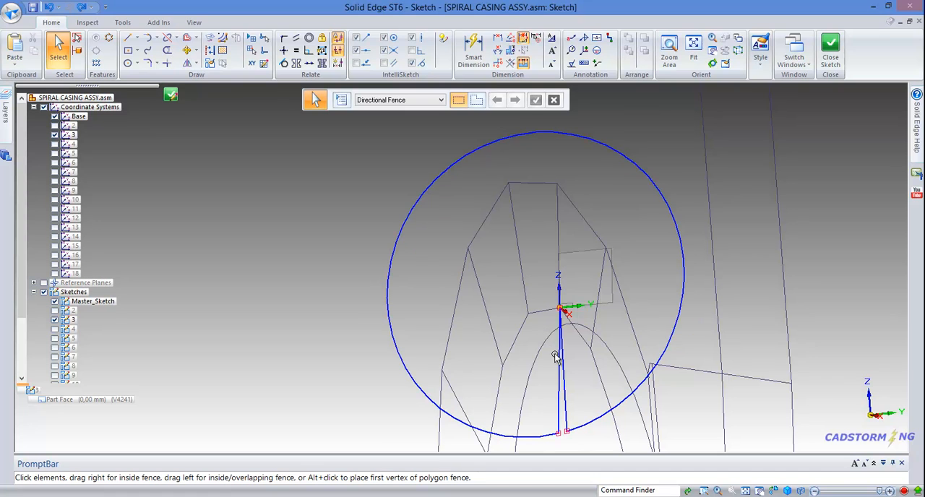
{"action": "key", "text": "l"}
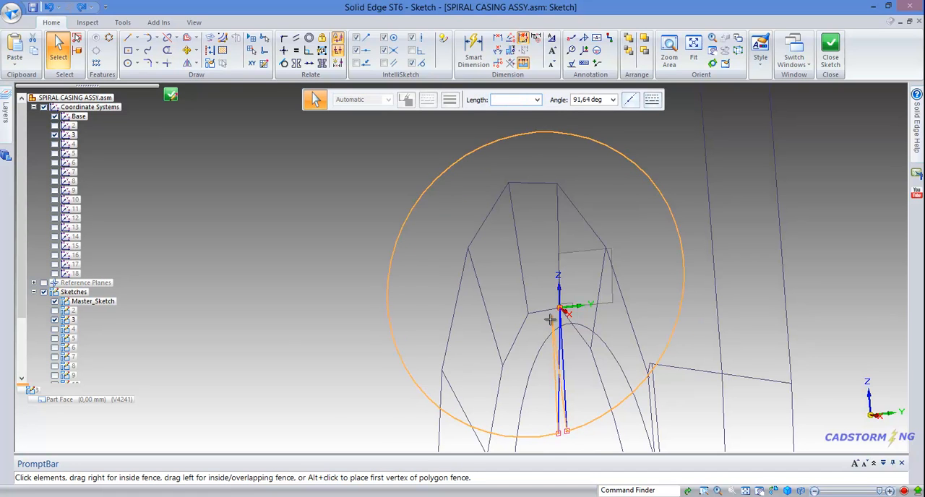
{"action": "middle_click_drag", "start_coordinate": [578, 318], "coordinate": [605, 325]}
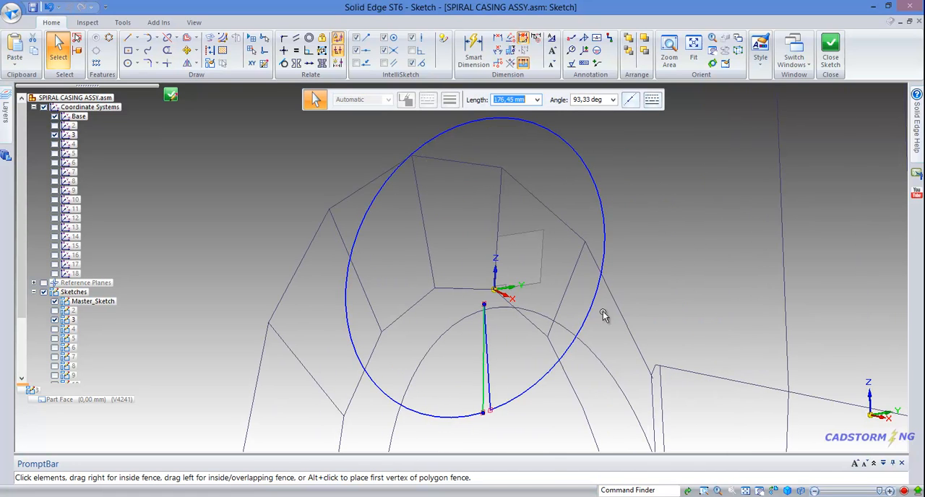
{"action": "key", "text": "Escape"}
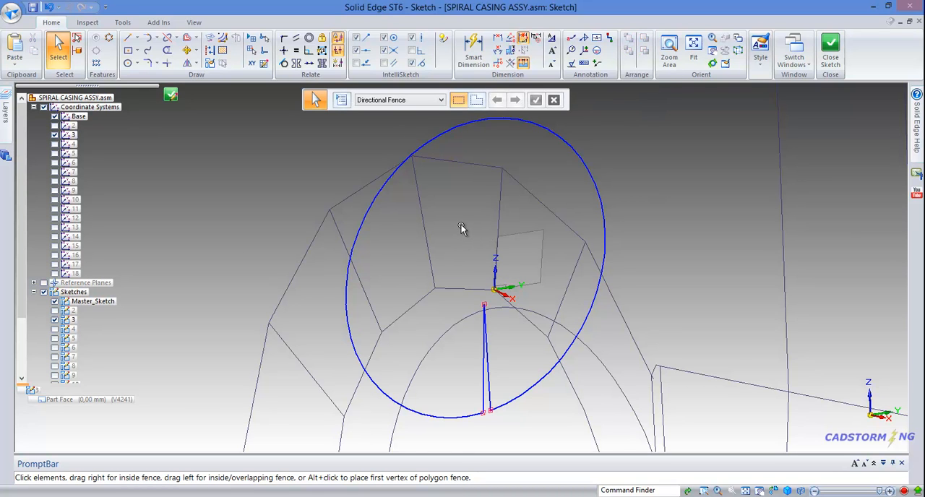
Step: Connect the apex of the profile's two inner lines to the origin of coordinate system 3
{"action": "right_click", "coordinate": [462, 229]}
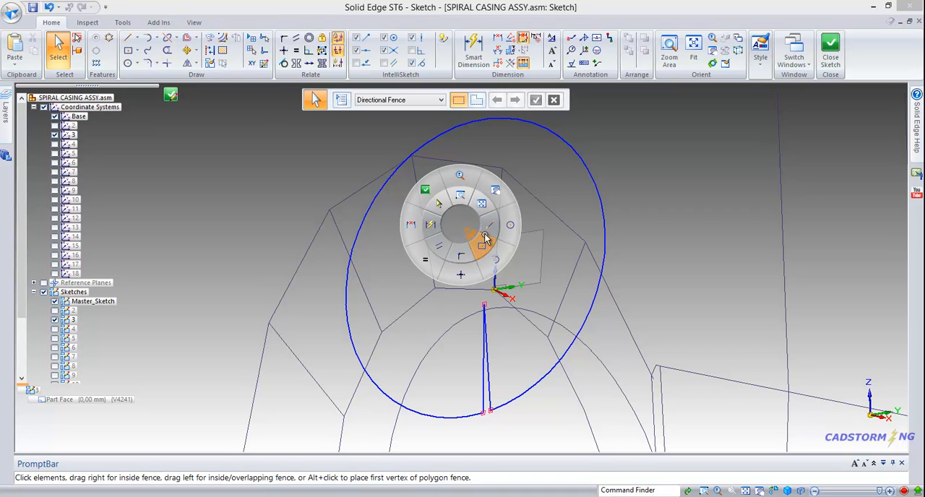
{"action": "left_click", "coordinate": [459, 257]}
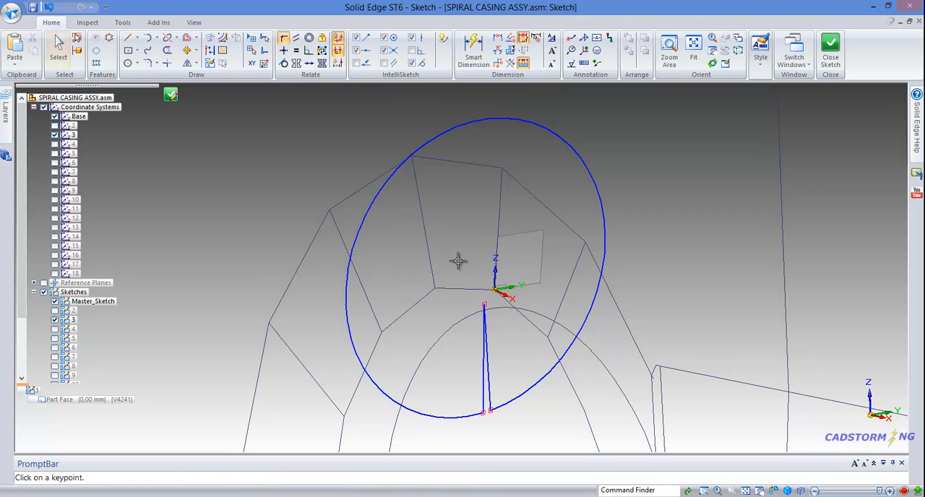
{"action": "left_click", "coordinate": [484, 305]}
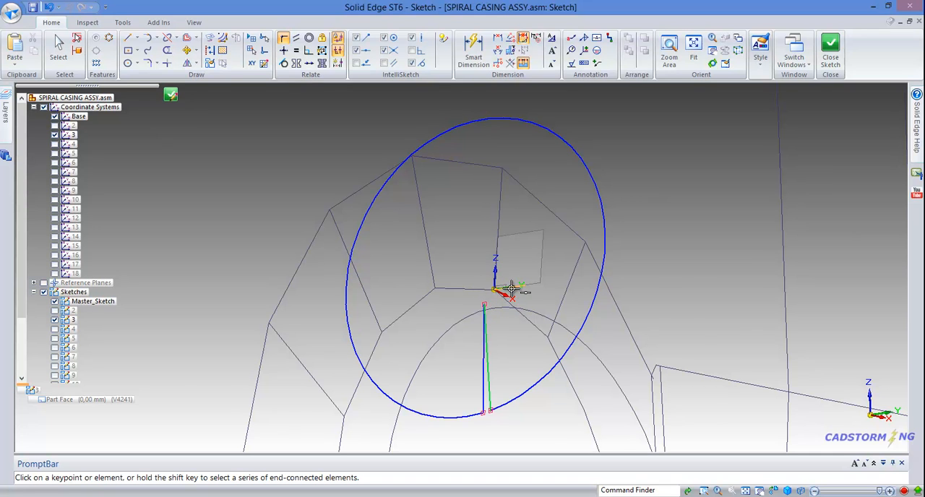
{"action": "scroll", "coordinate": [505, 291], "scroll_direction": "up", "scroll_amount": 2}
{"action": "scroll", "coordinate": [506, 290], "scroll_direction": "up", "scroll_amount": 2}
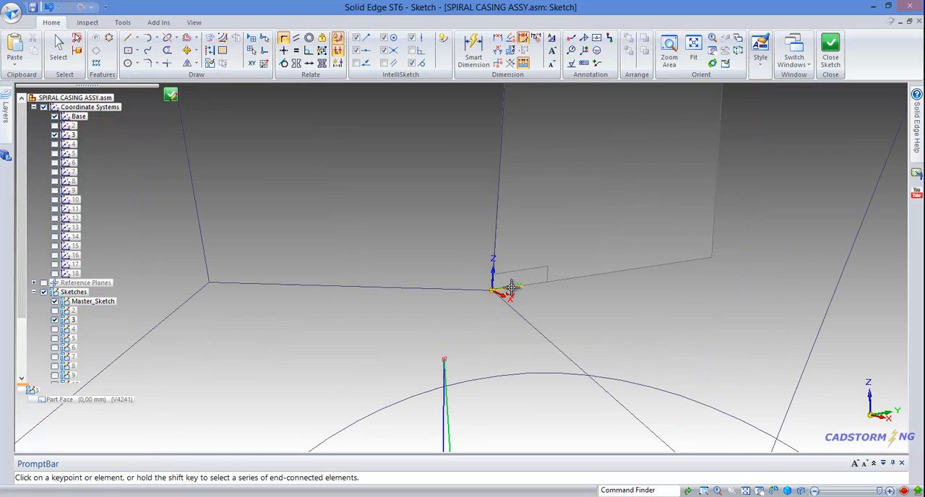
{"action": "left_click", "coordinate": [491, 290]}
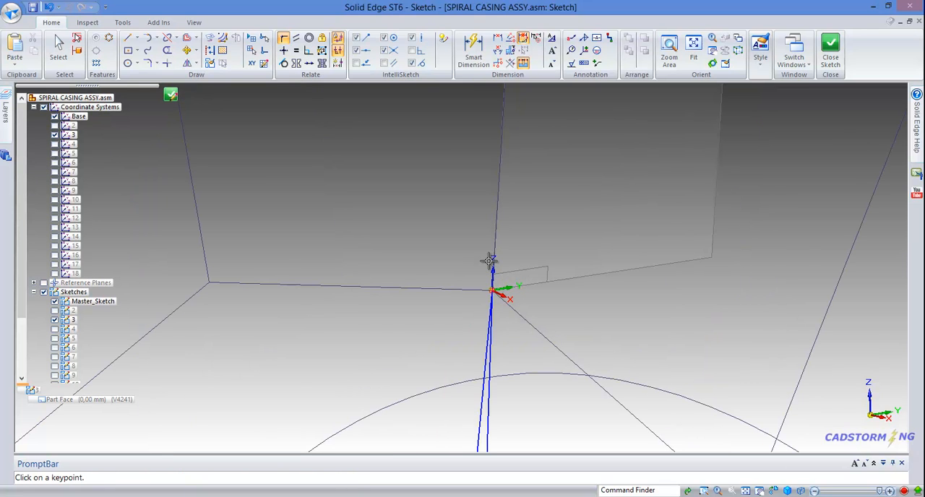
Step: Connect the center of the profile arc to the origin of coordinate system 3
{"action": "scroll", "coordinate": [477, 252], "scroll_direction": "down", "scroll_amount": 3}
{"action": "scroll", "coordinate": [477, 251], "scroll_direction": "down", "scroll_amount": 2}
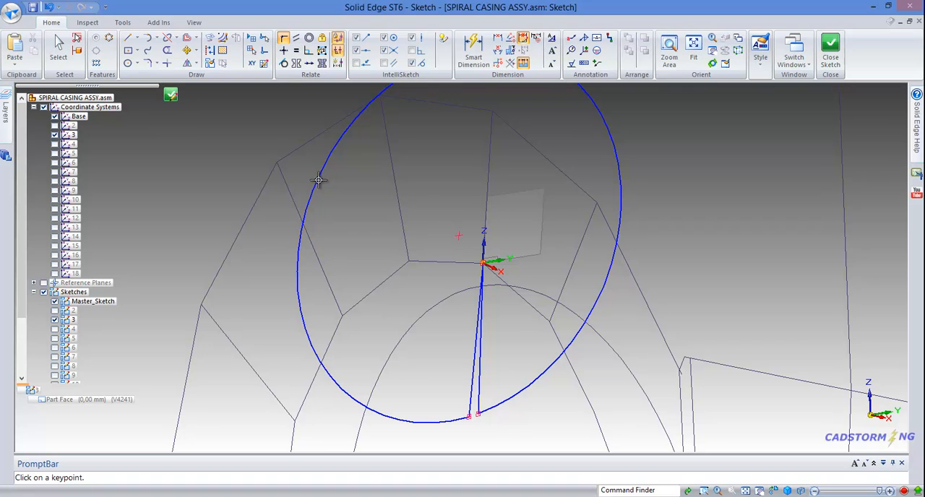
{"action": "left_click", "coordinate": [456, 237]}
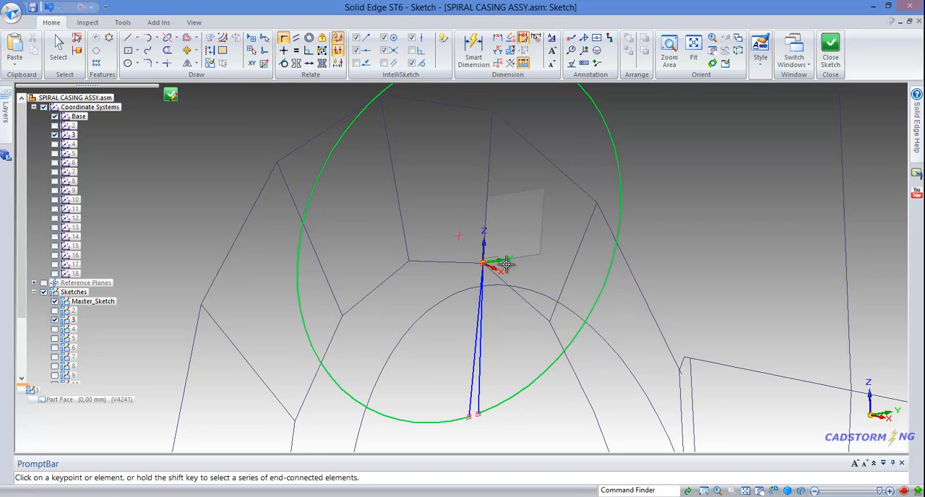
{"action": "left_click", "coordinate": [483, 263]}
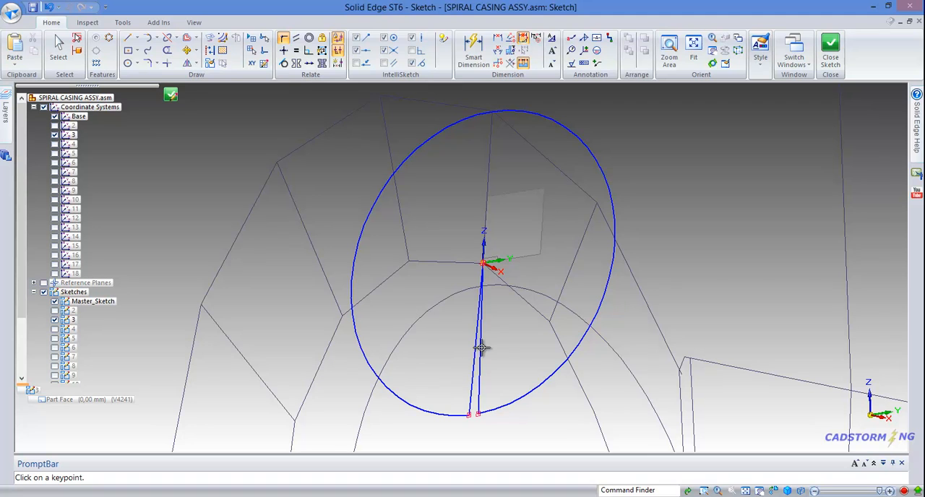
Step: Make the profile's two inner lines symmetric about the Z axis of coordinate system 3
{"action": "left_click", "coordinate": [295, 62]}
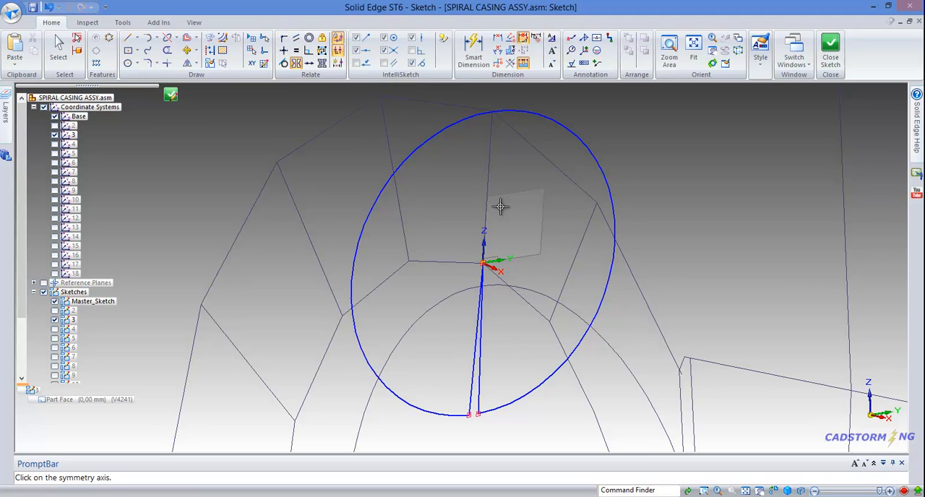
{"action": "right_click", "coordinate": [488, 254]}
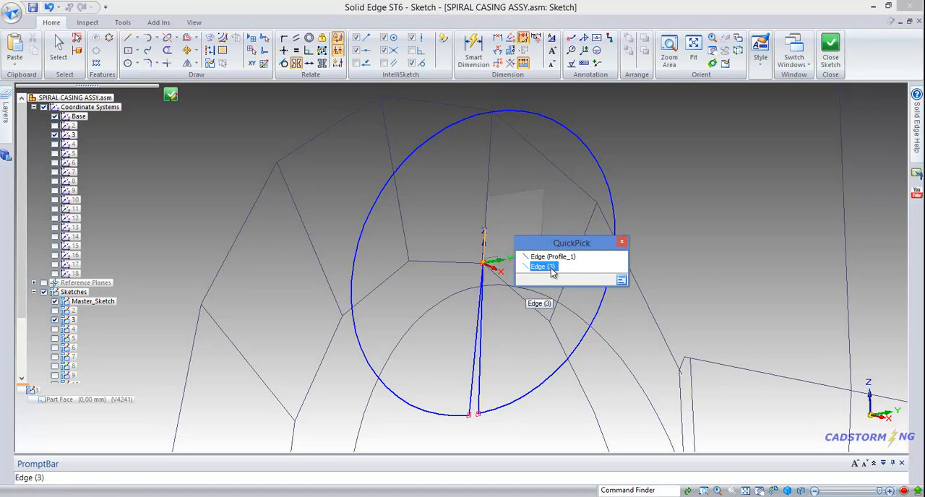
{"action": "left_click", "coordinate": [547, 267]}
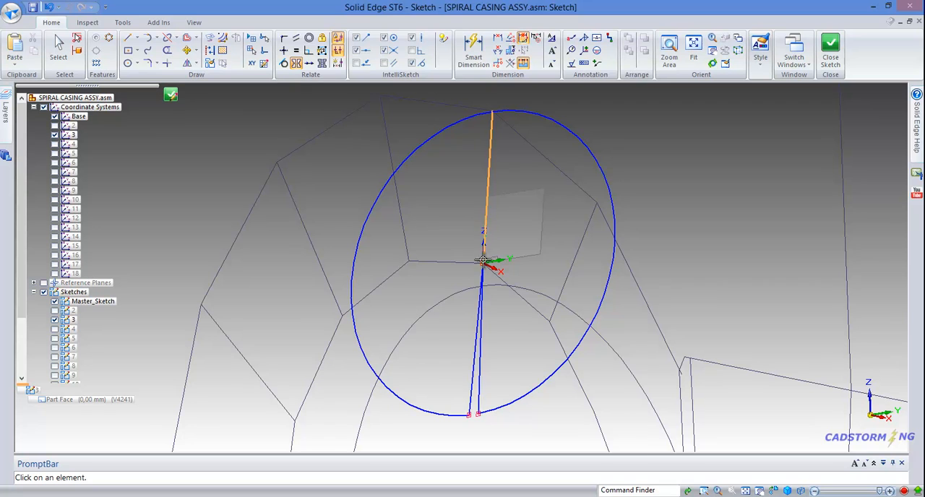
{"action": "left_click", "coordinate": [485, 228]}
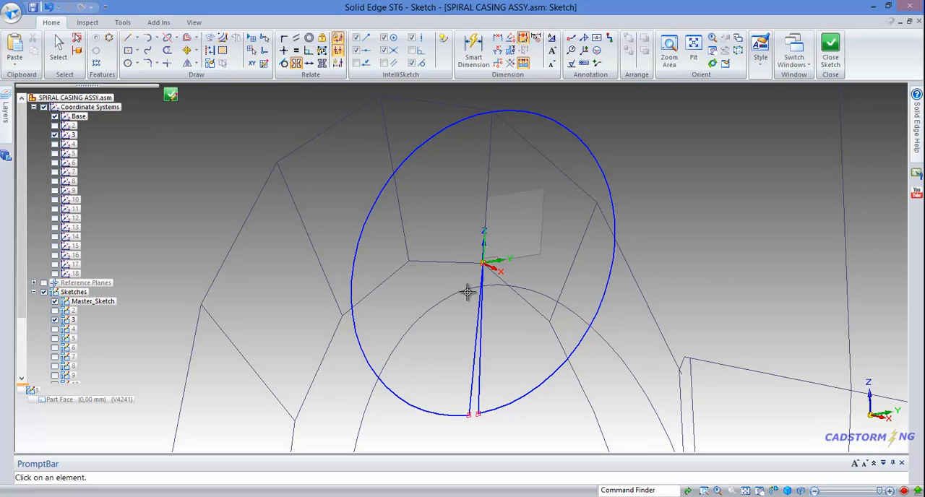
{"action": "left_click", "coordinate": [481, 364]}
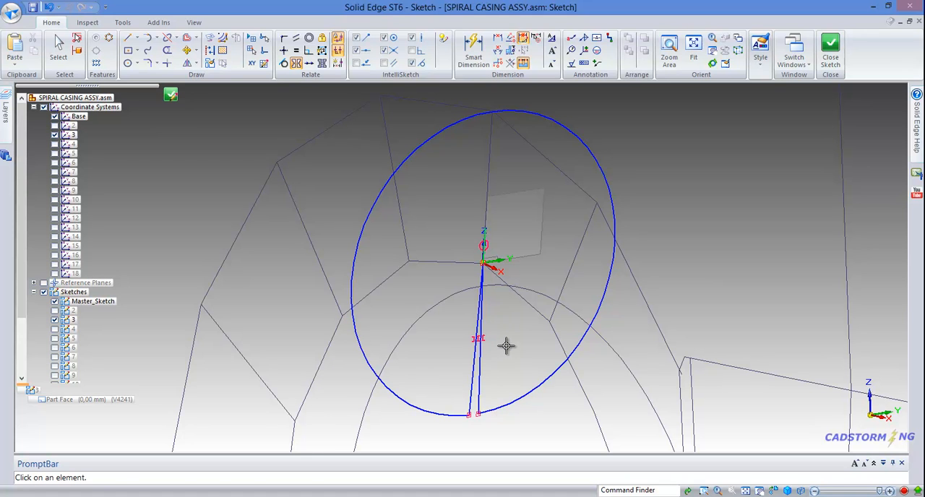
Step: Place a locked angle dimension between the profile's two inner lines, just beyond their open ends
{"action": "left_click", "coordinate": [497, 49]}
{"action": "left_click", "coordinate": [474, 380]}
{"action": "left_click", "coordinate": [470, 417]}
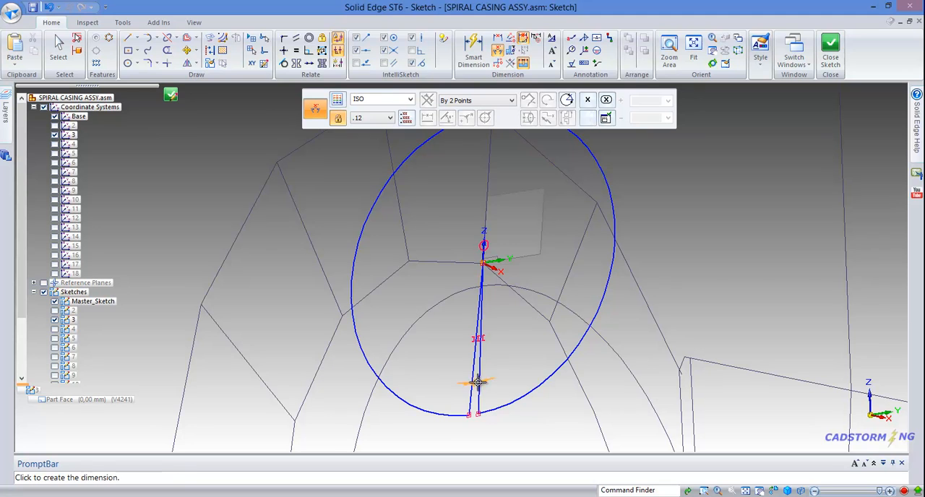
{"action": "left_click", "coordinate": [473, 432]}
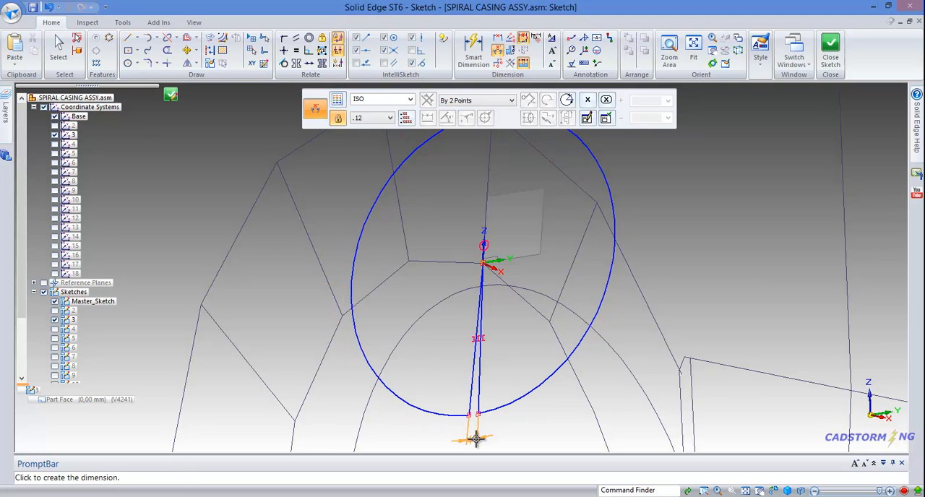
{"action": "right_click", "coordinate": [542, 419]}
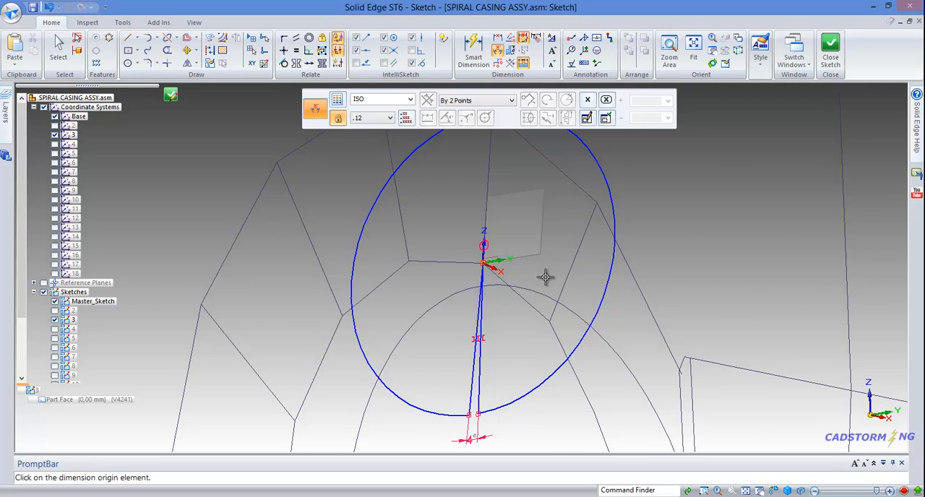
Step: Connect the profile arc to the casing outline's corner directly above coordinate system 3
{"action": "scroll", "coordinate": [545, 276], "scroll_direction": "down", "scroll_amount": 3}
{"action": "scroll", "coordinate": [527, 153], "scroll_direction": "up", "scroll_amount": 3}
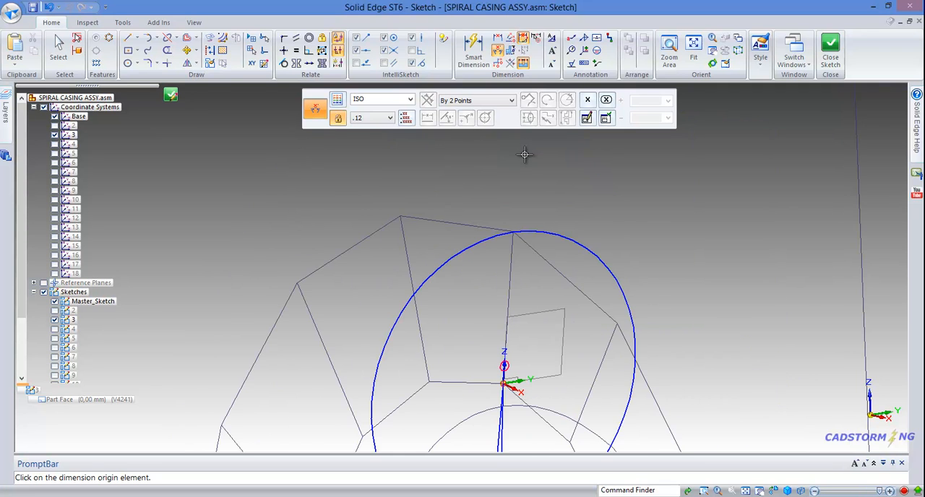
{"action": "scroll", "coordinate": [524, 206], "scroll_direction": "up", "scroll_amount": 2}
{"action": "right_click", "coordinate": [524, 194]}
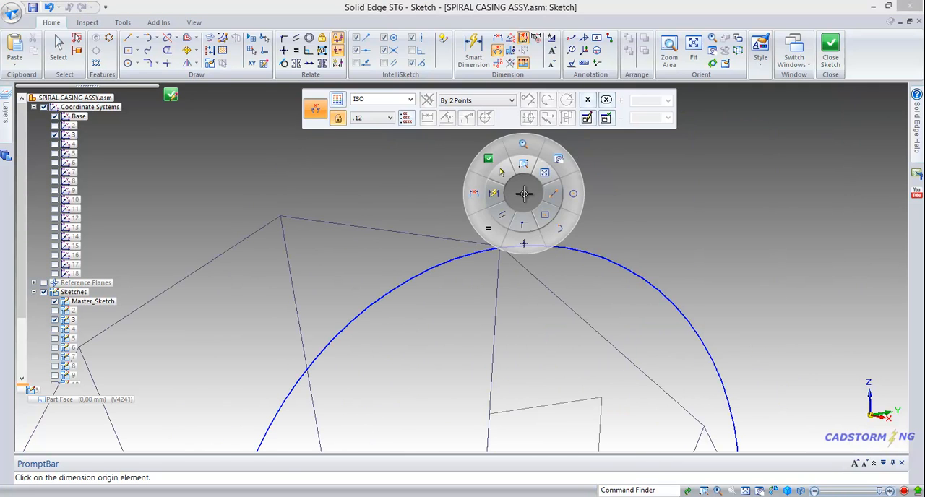
{"action": "left_click", "coordinate": [524, 218]}
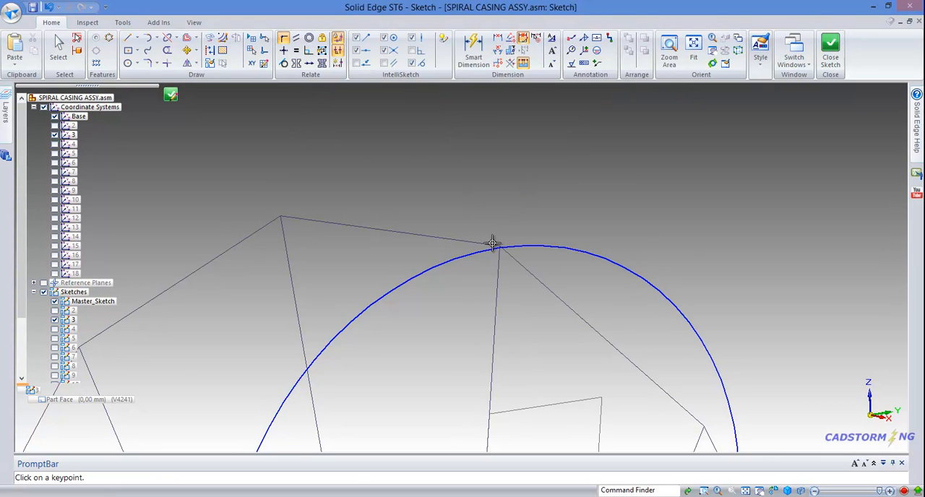
{"action": "left_click", "coordinate": [501, 246]}
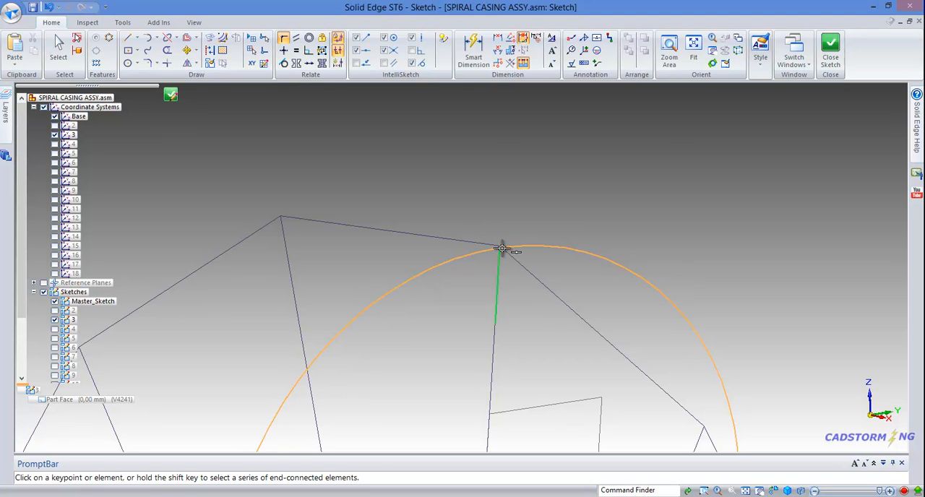
{"action": "left_click", "coordinate": [501, 247]}
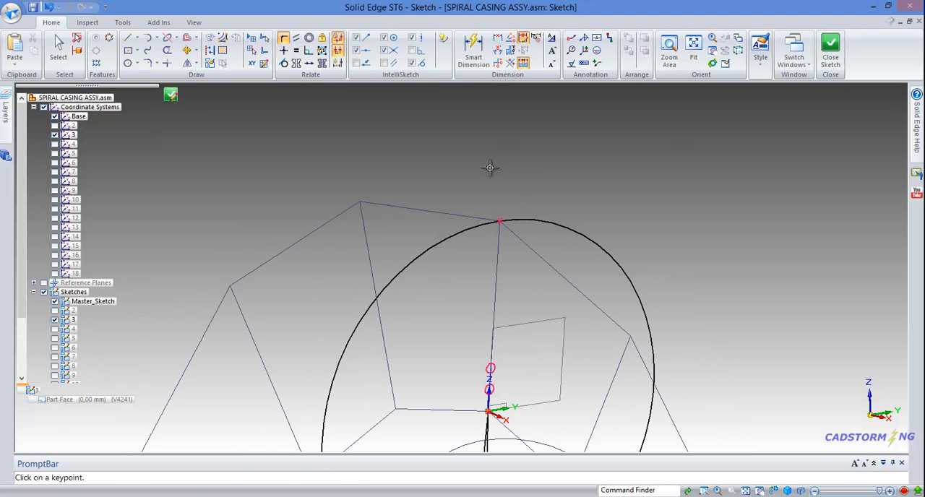
Step: Close section sketch 3 and finish its edit to return to the assembly
{"action": "scroll", "coordinate": [489, 167], "scroll_direction": "down", "scroll_amount": 4}
{"action": "mouse_move", "coordinate": [478, 214]}
{"action": "middle_mouse_down"}
{"action": "mouse_move", "coordinate": [502, 212]}
{"action": "mouse_move", "coordinate": [493, 219]}
{"action": "mouse_move", "coordinate": [489, 203]}
{"action": "mouse_move", "coordinate": [502, 202]}
{"action": "middle_mouse_up"}
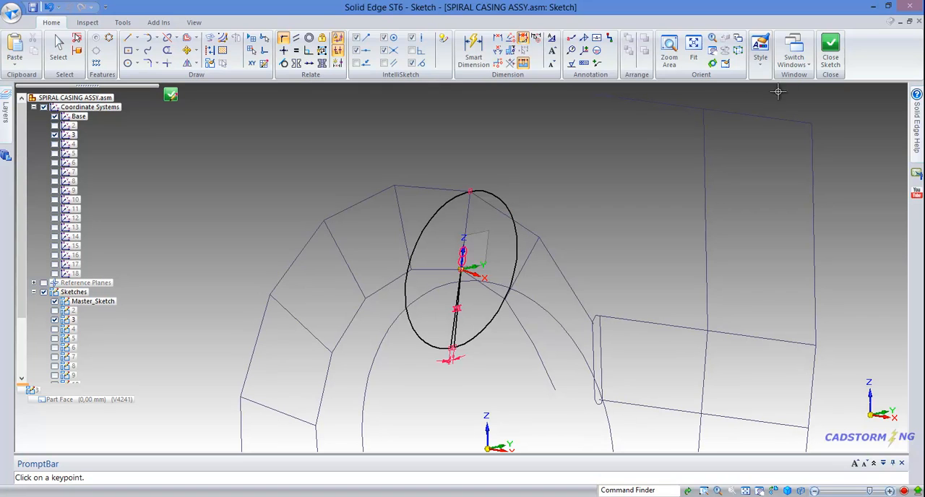
{"action": "left_click", "coordinate": [831, 64]}
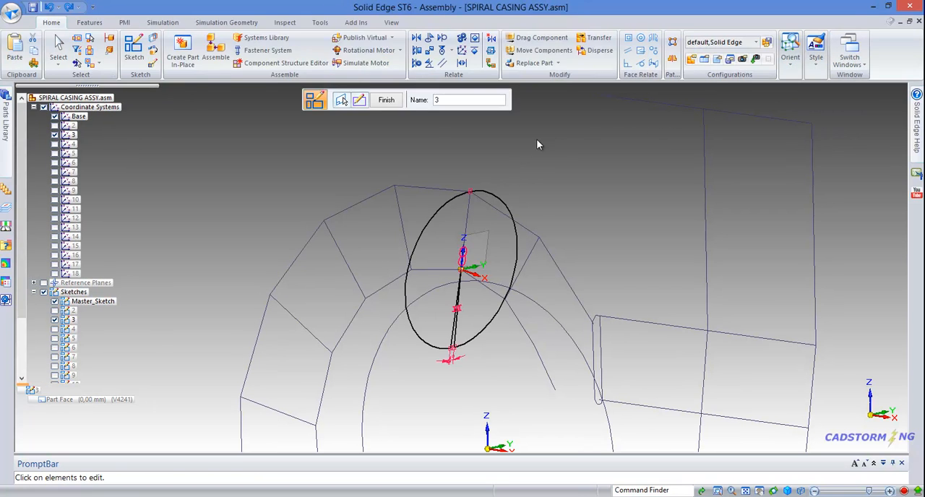
{"action": "left_click", "coordinate": [387, 101]}
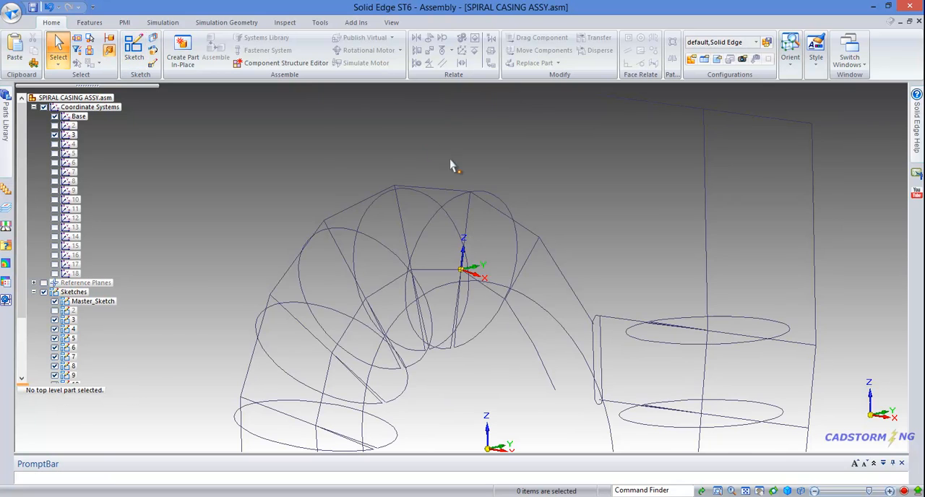
Step: Hide section sketch 3 in the assembly and open section sketch 4 for editing
{"action": "middle_click_drag", "start_coordinate": [450, 165], "coordinate": [497, 171]}
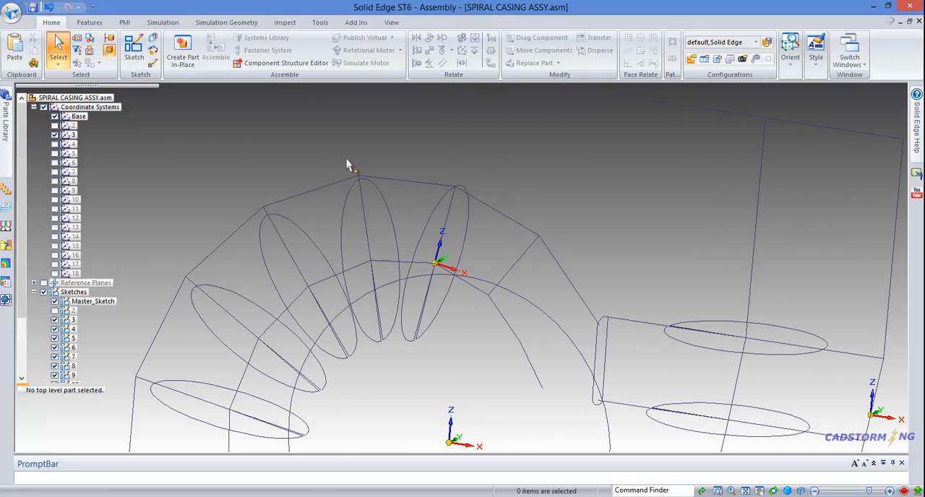
{"action": "scroll", "coordinate": [347, 165], "scroll_direction": "up", "scroll_amount": 2}
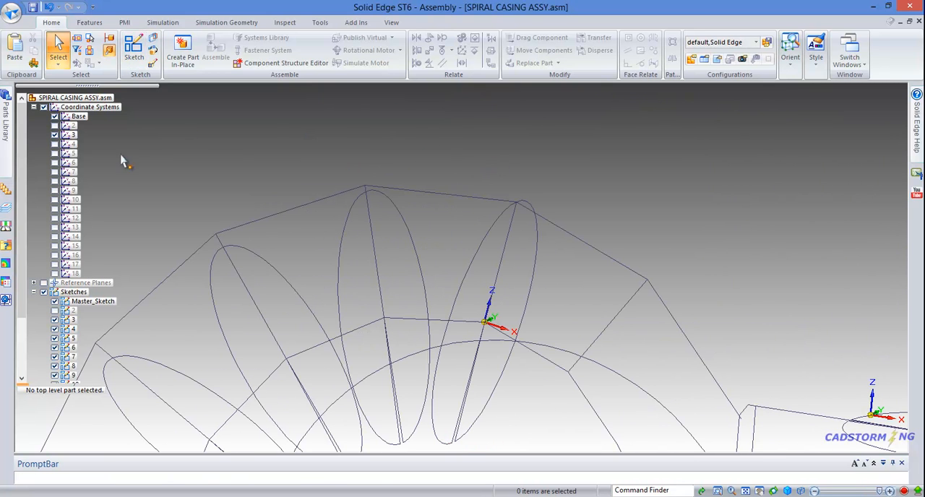
{"action": "left_click", "coordinate": [55, 320]}
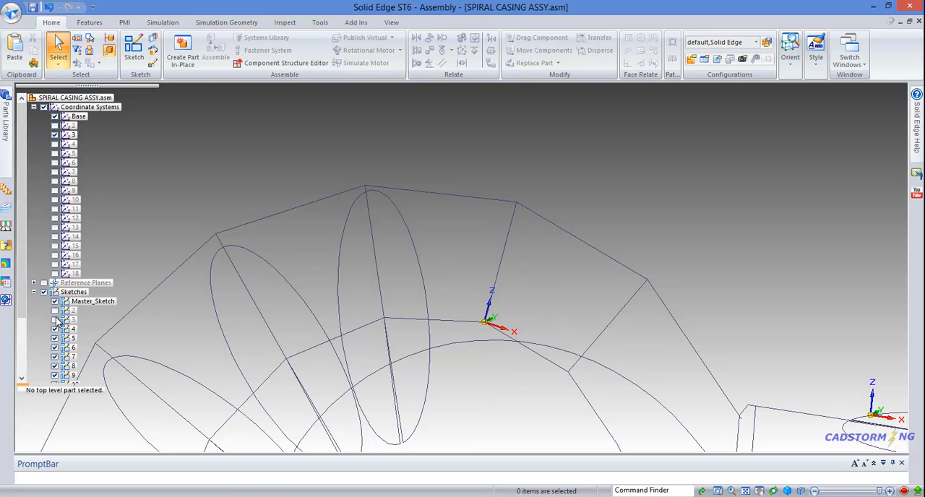
{"action": "left_click", "coordinate": [346, 229]}
{"action": "left_click", "coordinate": [403, 280]}
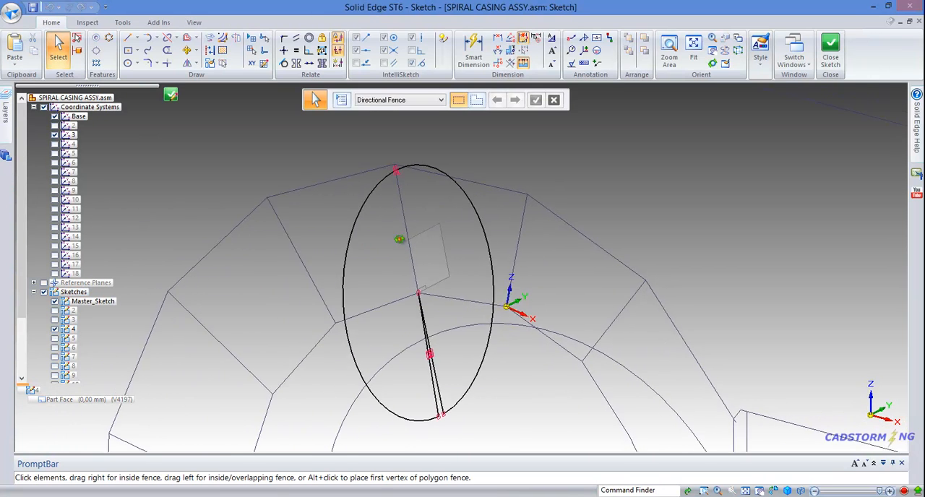
Step: Delete the relations holding profile 4's arc at the marked point near the casing outline's corner
{"action": "scroll", "coordinate": [416, 212], "scroll_direction": "up", "scroll_amount": 5}
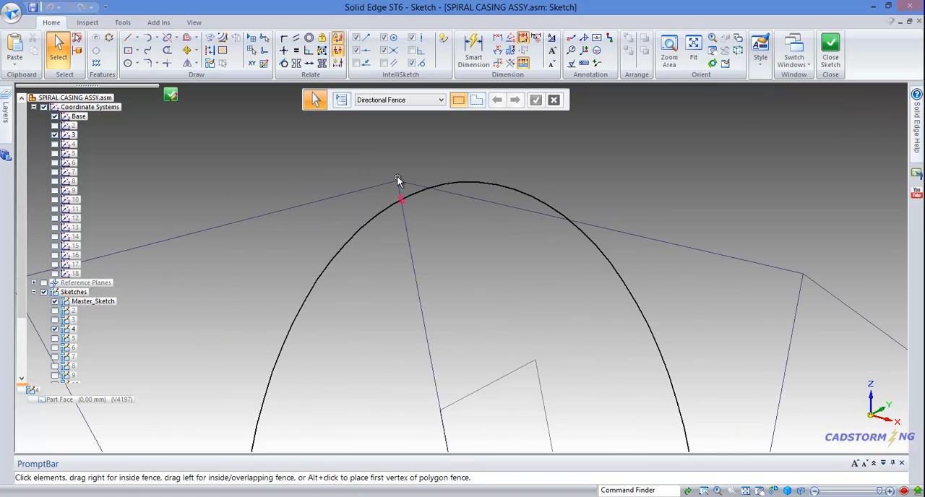
{"action": "left_click", "coordinate": [404, 216]}
{"action": "left_click", "coordinate": [404, 214]}
{"action": "key", "text": "Delete"}
Step: Hide coordinate system 3 and display coordinate system 4 at the apex of profile 4
{"action": "scroll", "coordinate": [383, 164], "scroll_direction": "down", "scroll_amount": 6}
{"action": "middle_click_drag", "start_coordinate": [446, 200], "coordinate": [471, 202]}
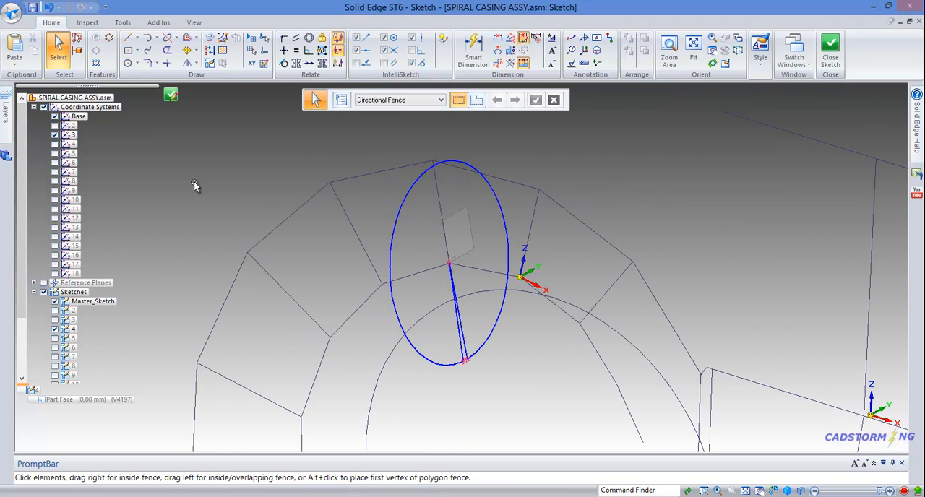
{"action": "left_click", "coordinate": [56, 136]}
{"action": "left_click", "coordinate": [56, 144]}
{"action": "scroll", "coordinate": [445, 141], "scroll_direction": "up", "scroll_amount": 1}
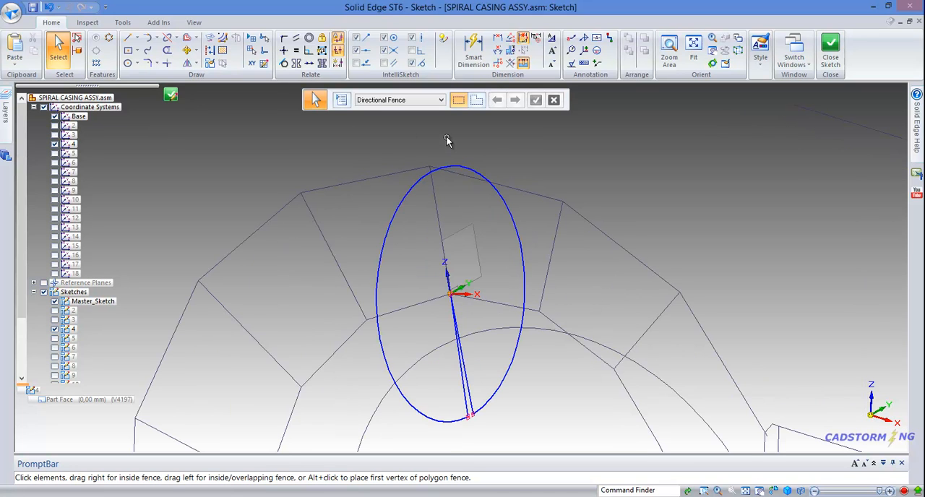
Step: Configure the Relationship Assistant to place keypoint connect and concentric relationships, with dimension placement turned off
{"action": "left_click", "coordinate": [338, 65]}
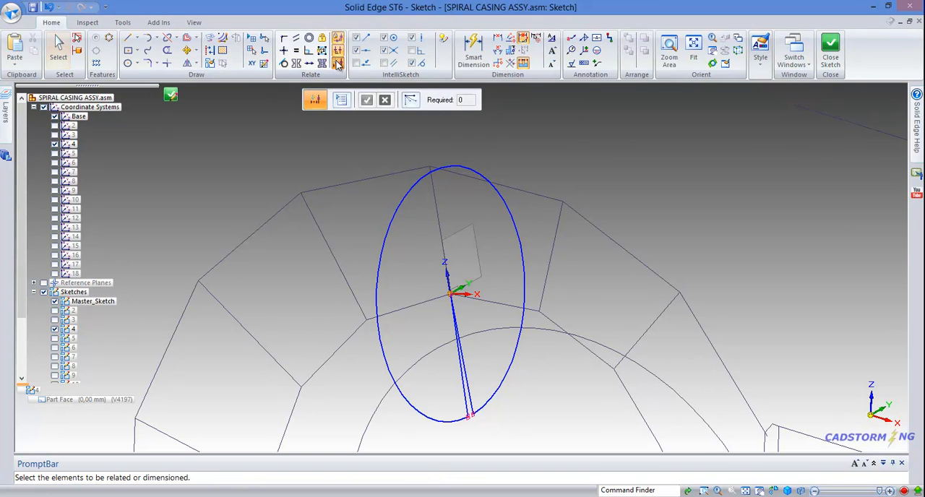
{"action": "left_click", "coordinate": [343, 101]}
{"action": "left_click_drag", "start_coordinate": [401, 28], "coordinate": [246, 115]}
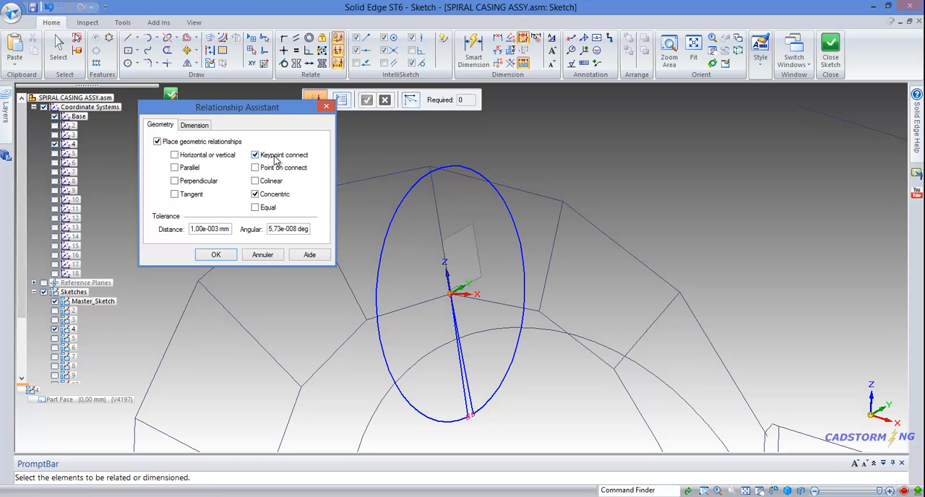
{"action": "left_click", "coordinate": [198, 126]}
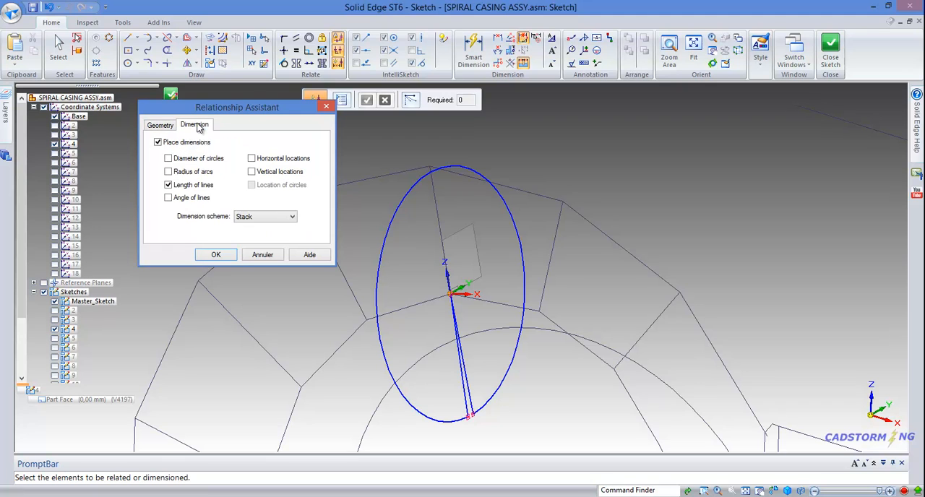
{"action": "left_click", "coordinate": [158, 142]}
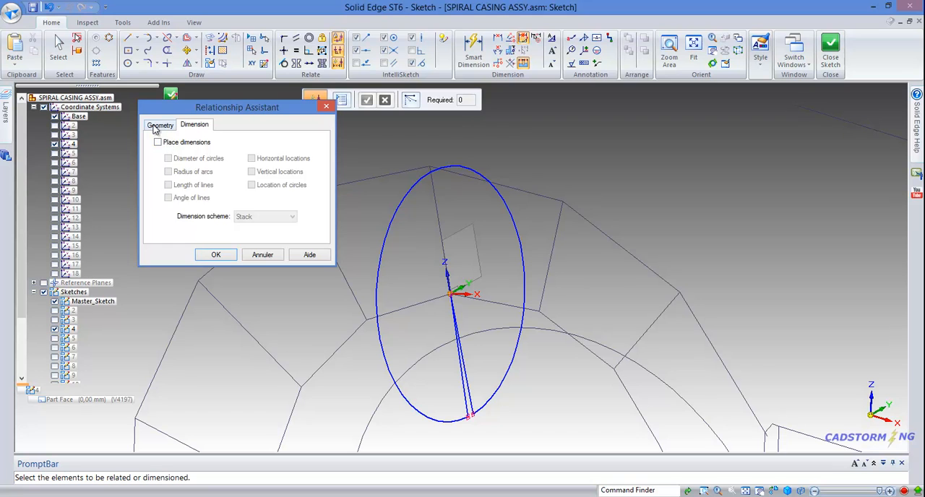
{"action": "left_click", "coordinate": [158, 125]}
{"action": "left_click", "coordinate": [215, 255]}
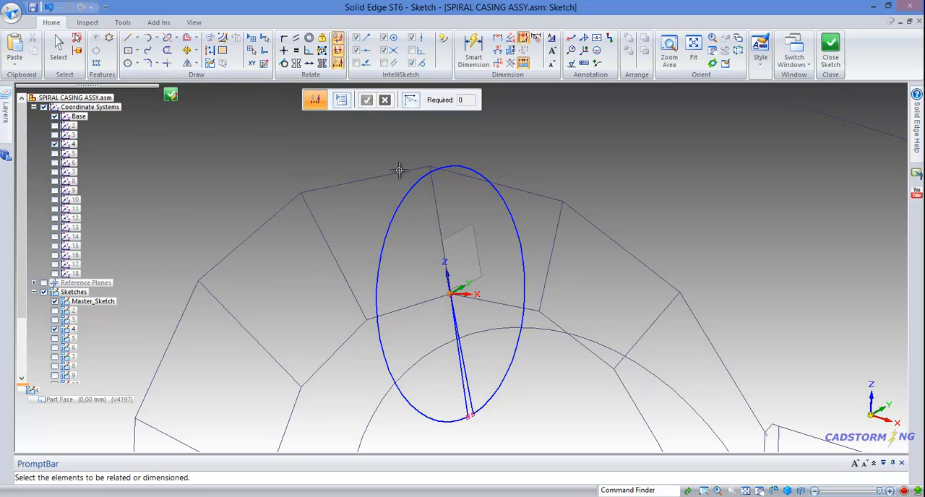
Step: Apply the configured relationships to all lines and the arc of profile 4, and shift the arc to test the connections
{"action": "left_click_drag", "start_coordinate": [291, 124], "coordinate": [580, 436]}
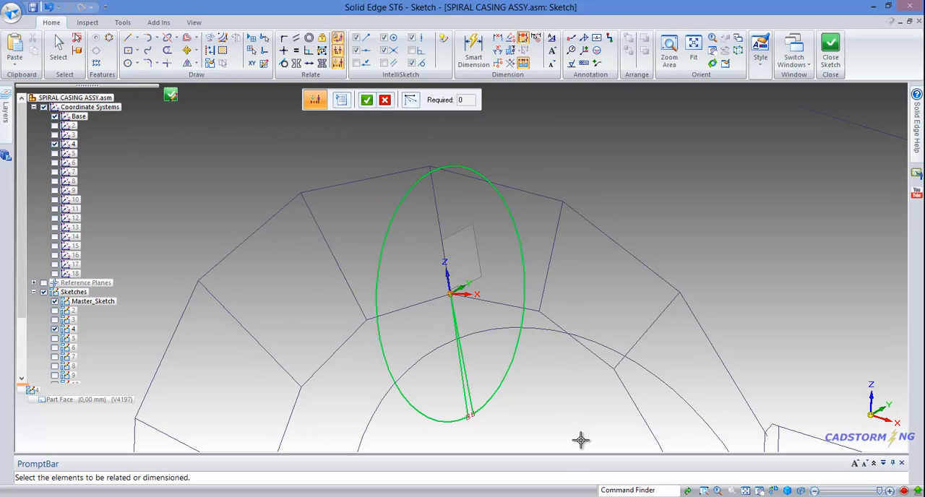
{"action": "right_click", "coordinate": [536, 410]}
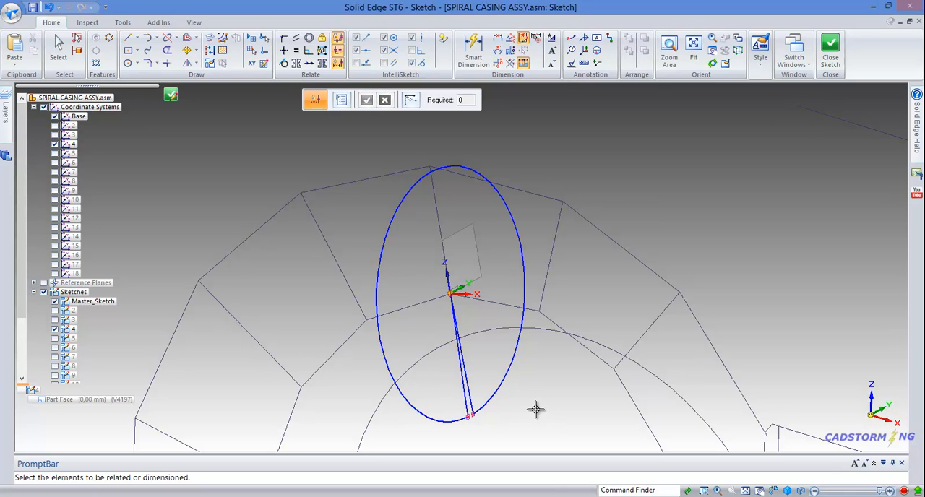
{"action": "key", "text": "Escape"}
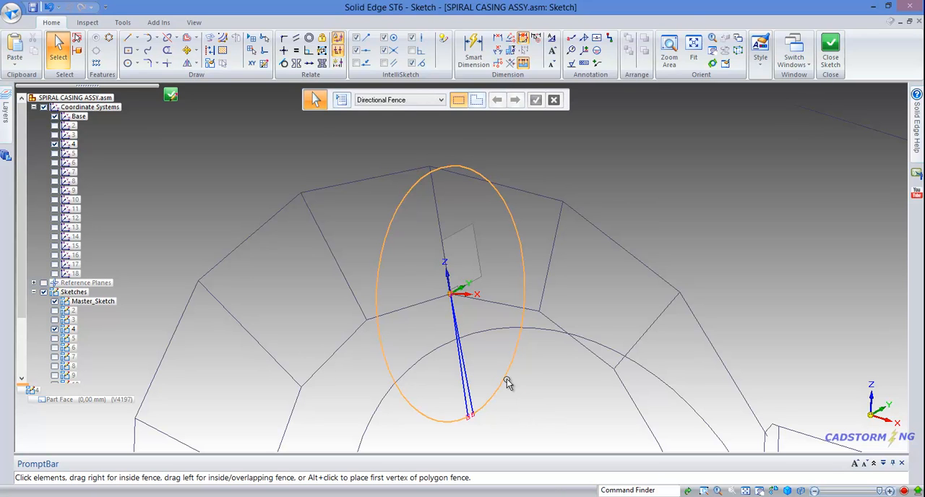
{"action": "left_click_drag", "start_coordinate": [507, 383], "coordinate": [551, 378]}
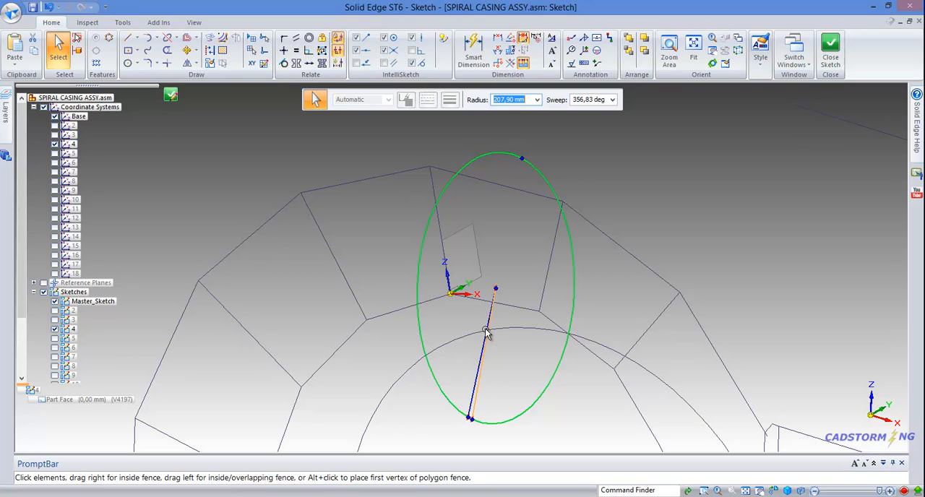
Step: Connect the common apex of profile 4's two lines to the origin of coordinate system 4
{"action": "left_click", "coordinate": [514, 221]}
{"action": "right_click", "coordinate": [513, 221]}
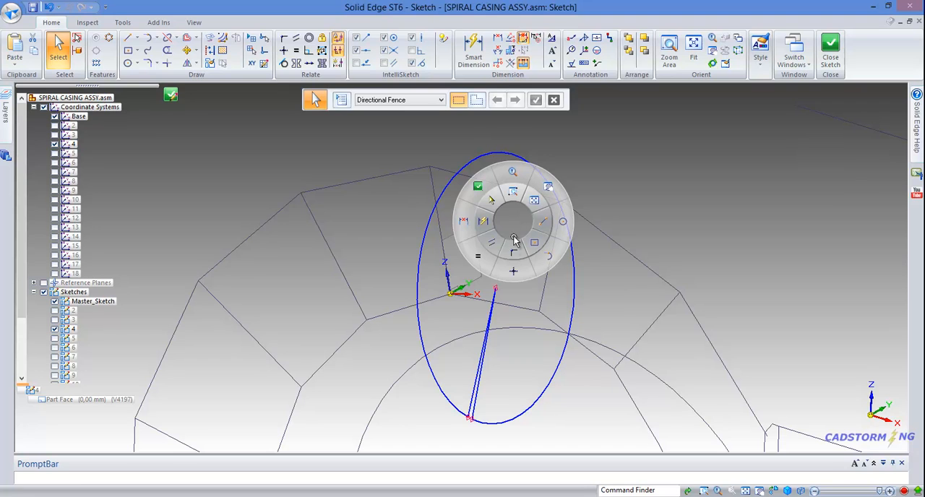
{"action": "left_click", "coordinate": [513, 248]}
{"action": "left_click", "coordinate": [496, 288]}
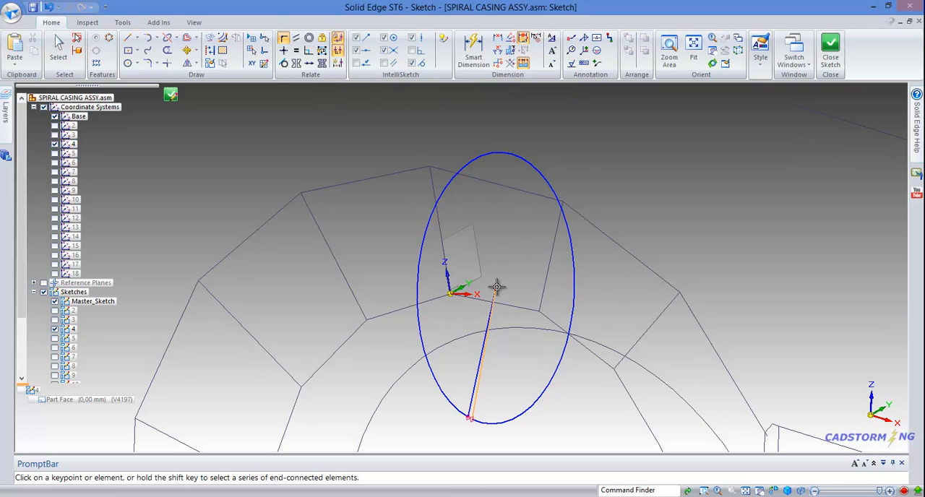
{"action": "middle_click_drag", "start_coordinate": [536, 279], "coordinate": [496, 255]}
{"action": "scroll", "coordinate": [498, 230], "scroll_direction": "up", "scroll_amount": 3}
{"action": "scroll", "coordinate": [499, 230], "scroll_direction": "up", "scroll_amount": 3}
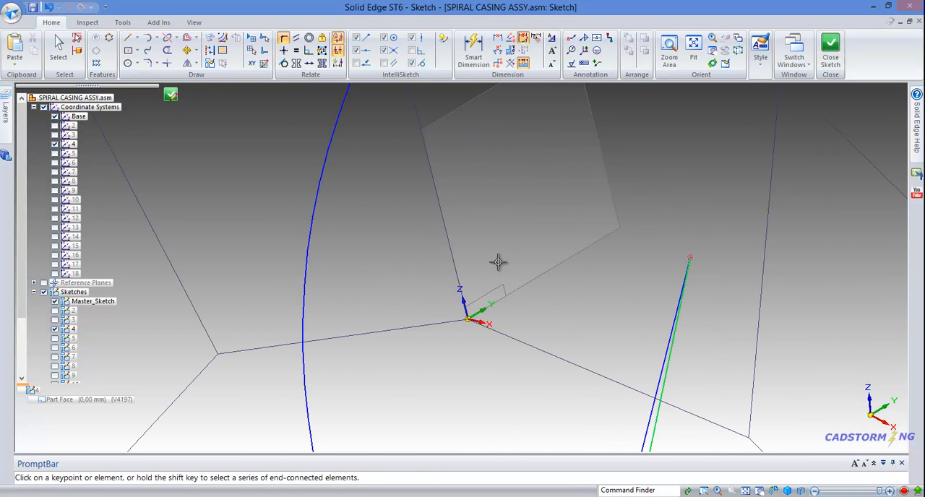
{"action": "left_click", "coordinate": [471, 317]}
{"action": "scroll", "coordinate": [480, 309], "scroll_direction": "down", "scroll_amount": 4}
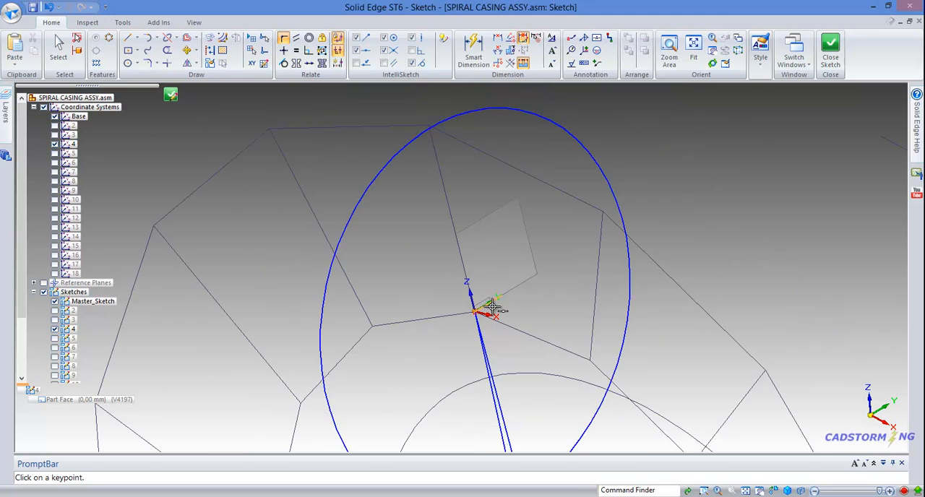
Step: Connect profile 4's arc to the casing outline's outer corner at the end of the radial line
{"action": "mouse_move", "coordinate": [515, 304]}
{"action": "middle_mouse_down"}
{"action": "mouse_move", "coordinate": [489, 305]}
{"action": "mouse_move", "coordinate": [532, 302]}
{"action": "middle_mouse_up"}
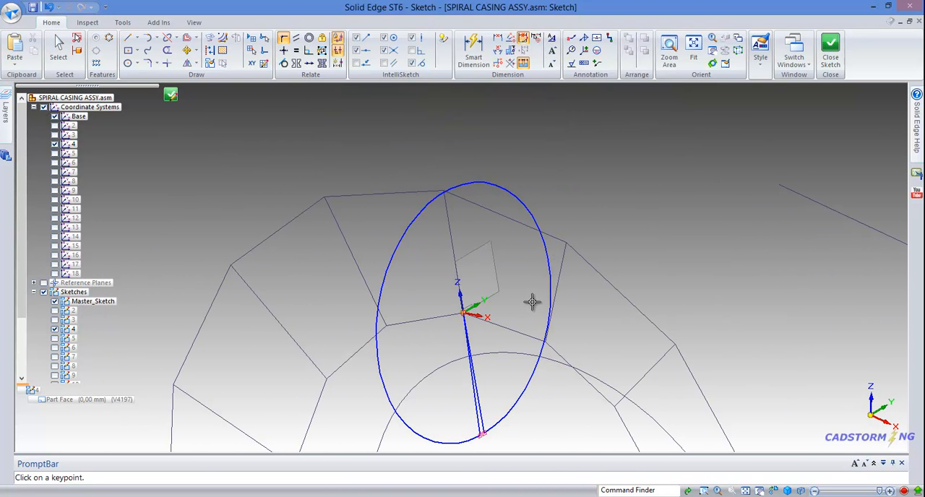
{"action": "left_click", "coordinate": [441, 194]}
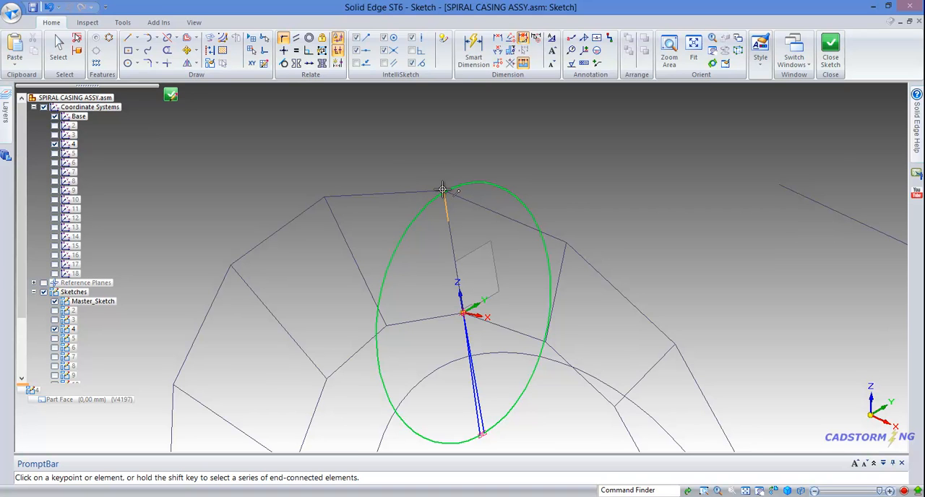
{"action": "left_click", "coordinate": [442, 190]}
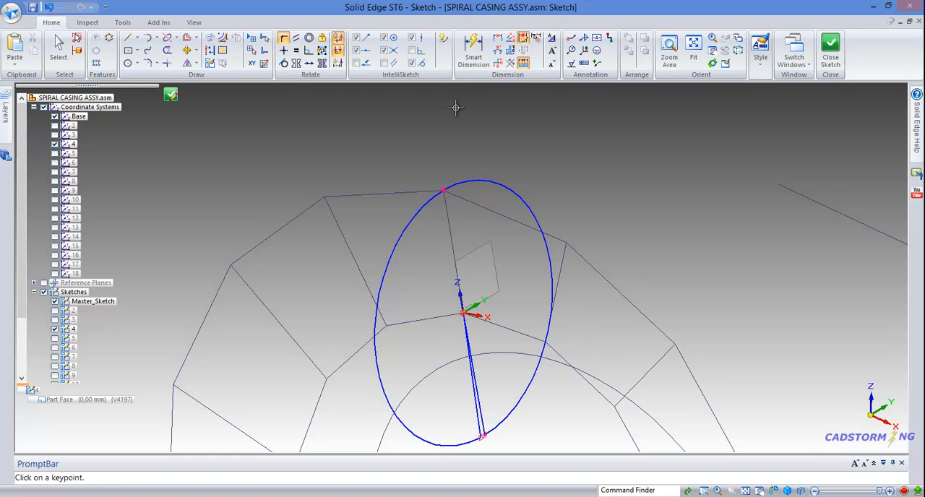
Step: Make profile 4's two narrow gap lines symmetric about the casing's radial line through the coordinate system origin
{"action": "left_click", "coordinate": [296, 63]}
{"action": "left_click", "coordinate": [449, 226]}
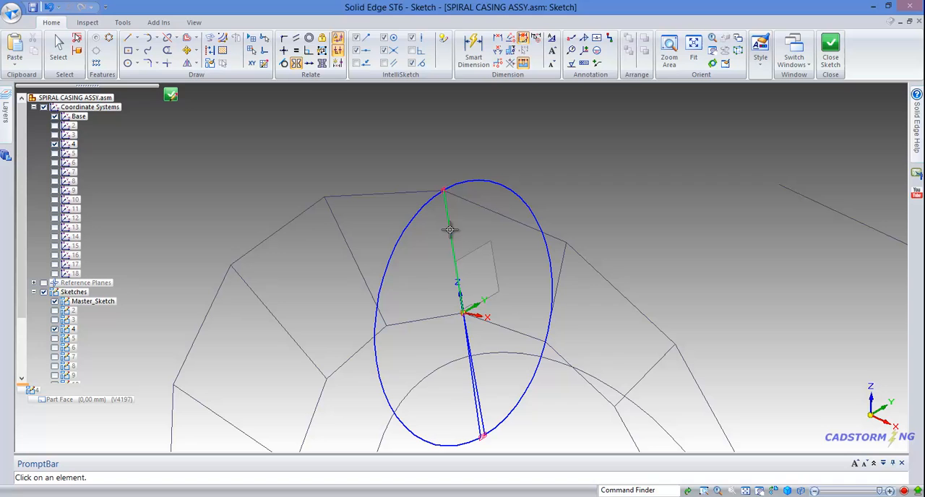
{"action": "left_click", "coordinate": [475, 400]}
{"action": "left_click", "coordinate": [480, 402]}
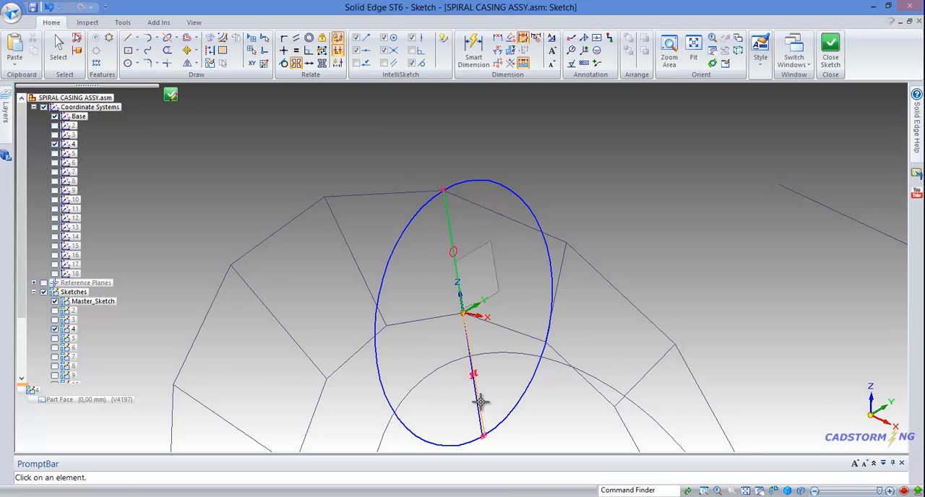
Step: Add an angular dimension between profile 4's two gap lines and set it to 4°
{"action": "scroll", "coordinate": [426, 261], "scroll_direction": "down", "scroll_amount": 3}
{"action": "mouse_move", "coordinate": [426, 253]}
{"action": "middle_mouse_down"}
{"action": "mouse_move", "coordinate": [427, 211]}
{"action": "mouse_move", "coordinate": [404, 238]}
{"action": "mouse_move", "coordinate": [411, 233]}
{"action": "middle_mouse_up"}
{"action": "scroll", "coordinate": [488, 367], "scroll_direction": "up", "scroll_amount": 5}
{"action": "scroll", "coordinate": [488, 371], "scroll_direction": "up", "scroll_amount": 2}
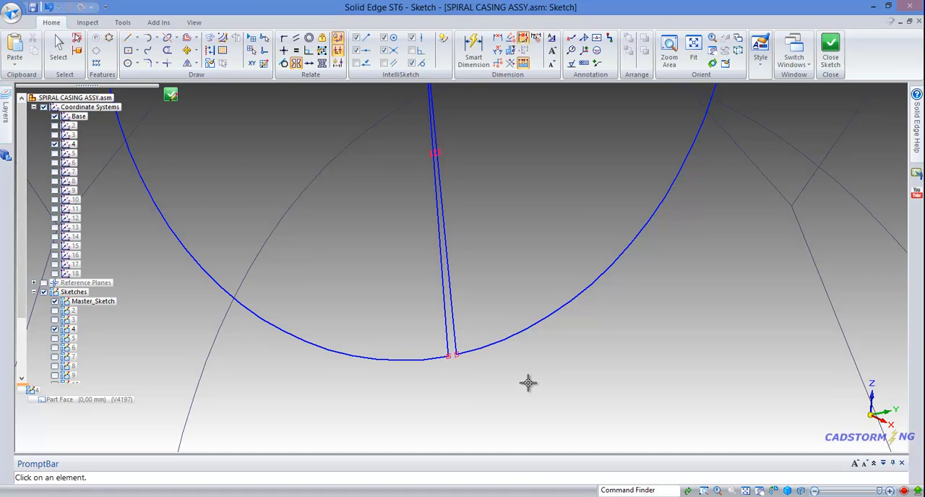
{"action": "right_click_drag", "start_coordinate": [534, 380], "coordinate": [508, 374]}
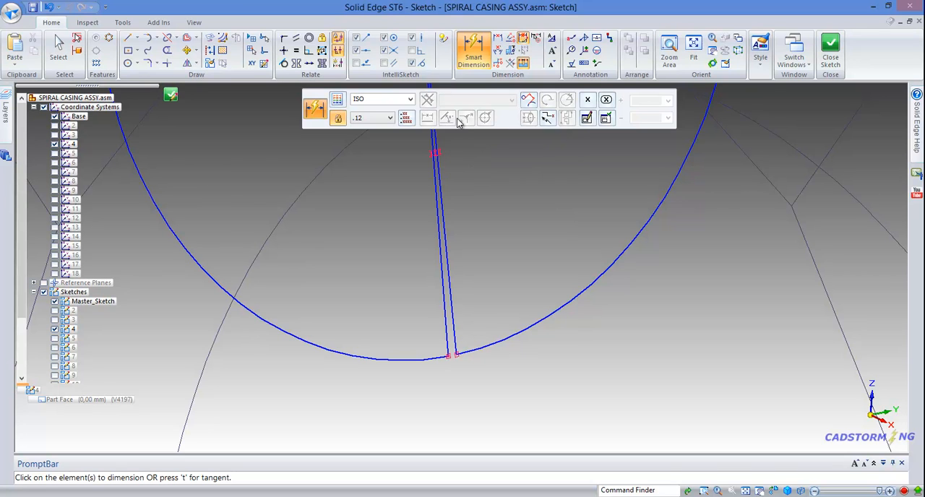
{"action": "left_click", "coordinate": [437, 245]}
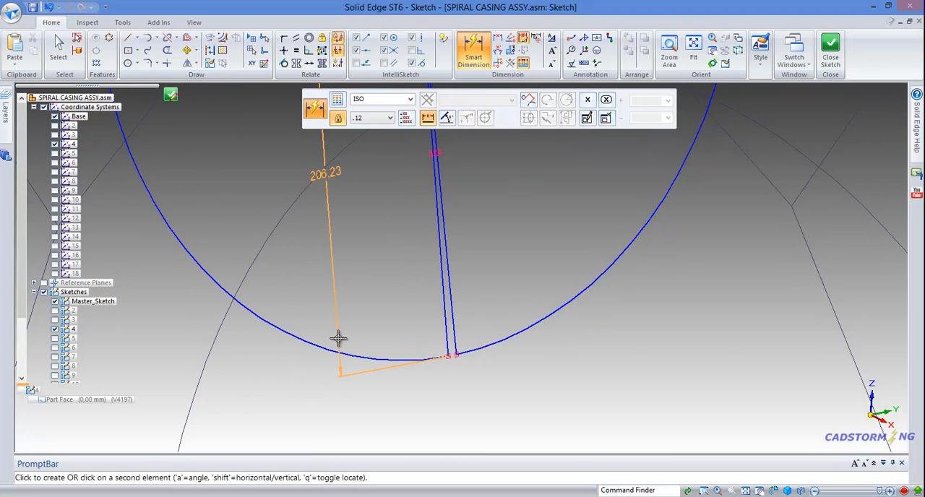
{"action": "left_click", "coordinate": [448, 120]}
{"action": "left_click", "coordinate": [442, 272]}
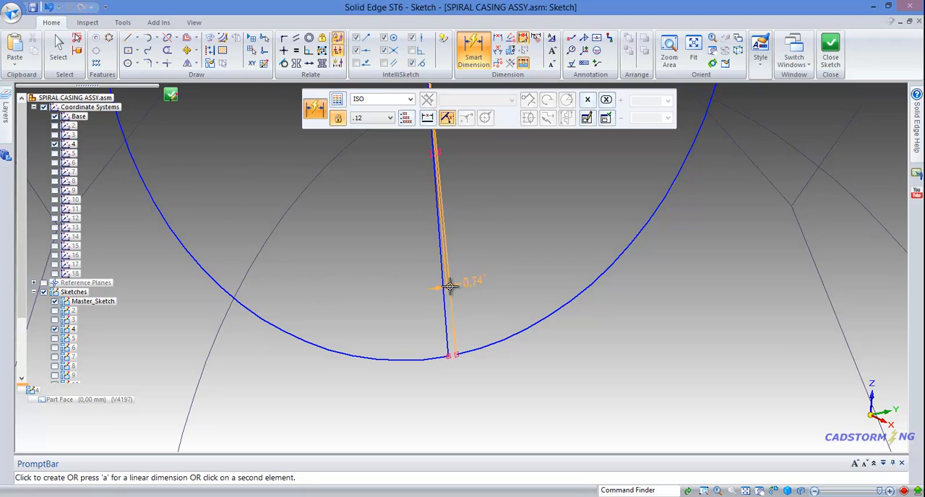
{"action": "left_click", "coordinate": [452, 323]}
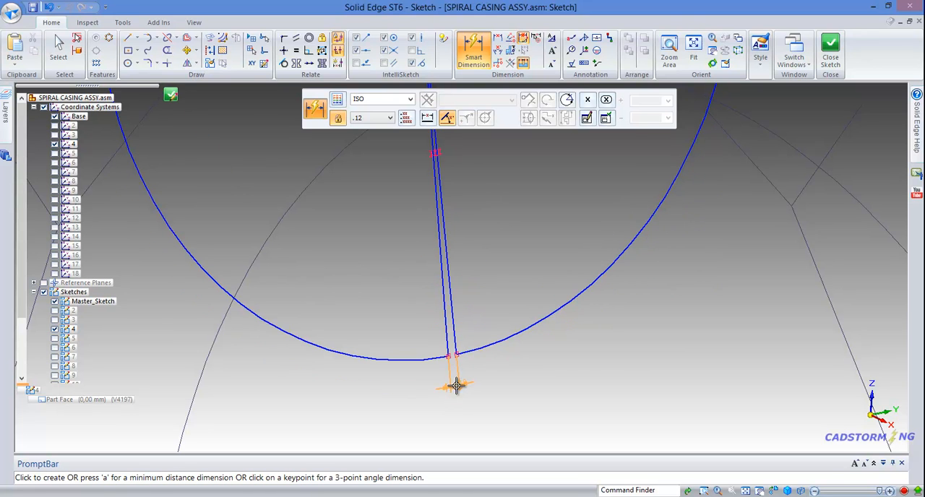
{"action": "left_click", "coordinate": [454, 383]}
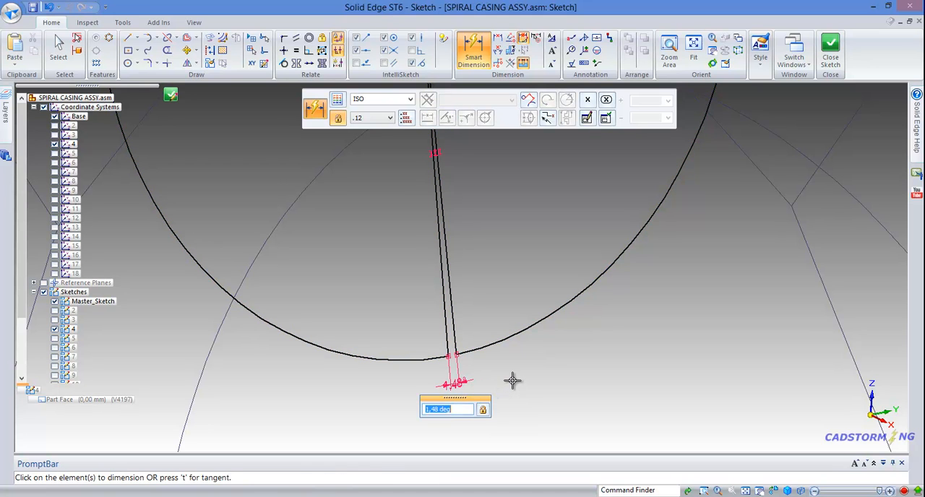
{"action": "type", "text": "4"}
{"action": "key", "text": "Return"}
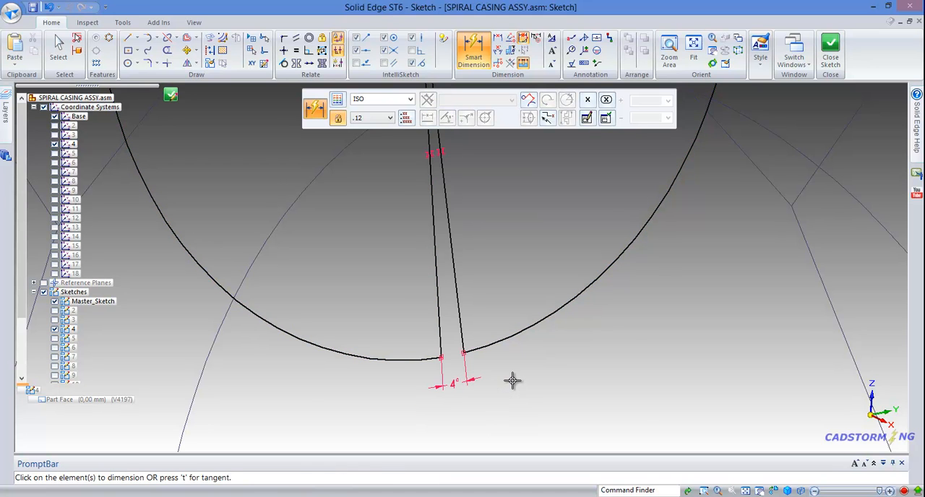
Step: Close section sketch 4 and return to the assembly to look over the section profiles around the casing
{"action": "right_click_drag", "start_coordinate": [573, 385], "coordinate": [543, 350]}
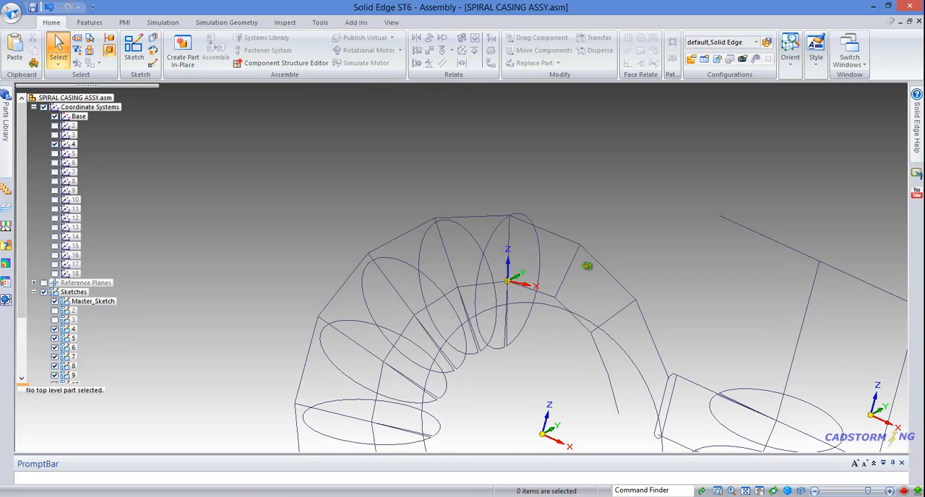
{"action": "scroll", "coordinate": [457, 181], "scroll_direction": "down", "scroll_amount": 3}
{"action": "middle_click_drag", "start_coordinate": [558, 257], "coordinate": [605, 233]}
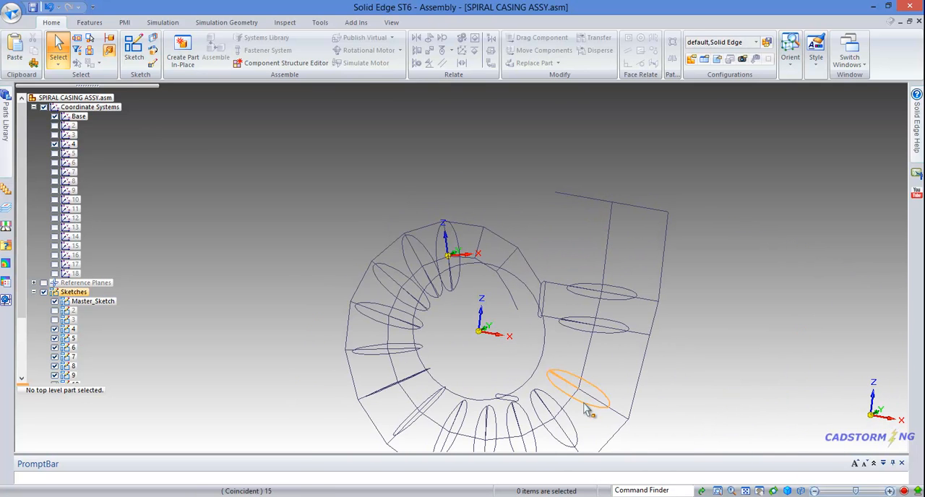
{"action": "mouse_move", "coordinate": [589, 409]}
{"action": "middle_mouse_down"}
{"action": "mouse_move", "coordinate": [557, 254]}
{"action": "mouse_move", "coordinate": [565, 244]}
{"action": "middle_mouse_up"}
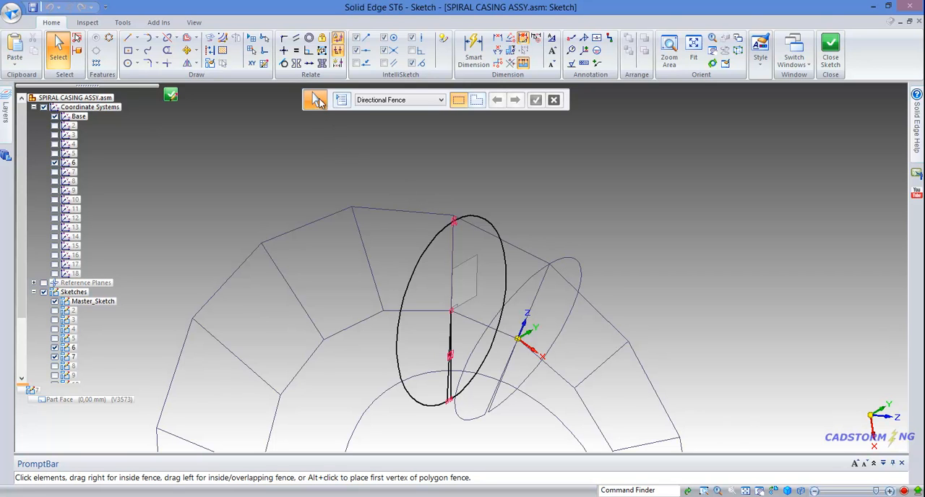
{"action": "left_click", "coordinate": [338, 63]}
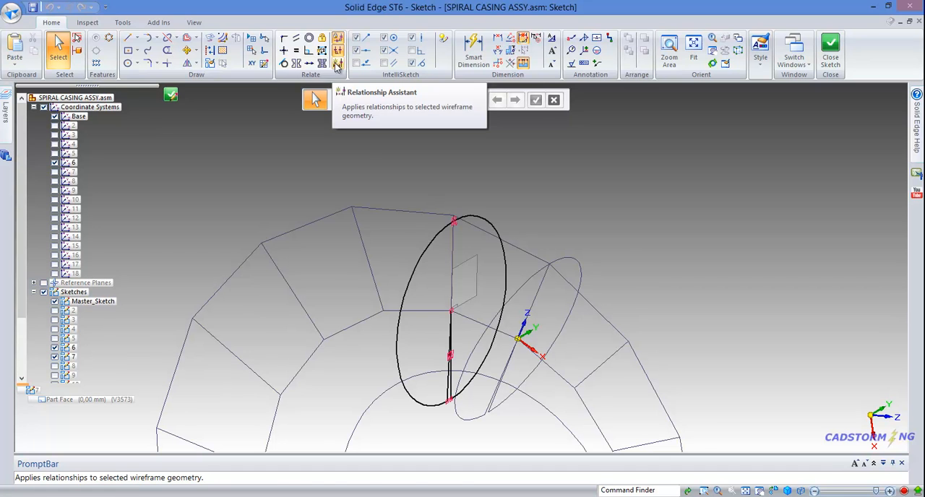
{"action": "key", "text": "Escape"}
{"action": "right_click", "coordinate": [505, 193]}
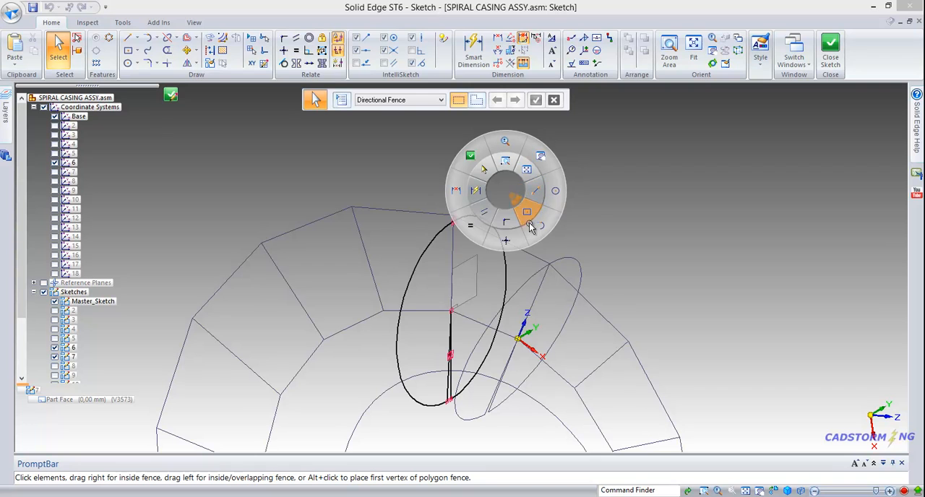
{"action": "left_click", "coordinate": [493, 197]}
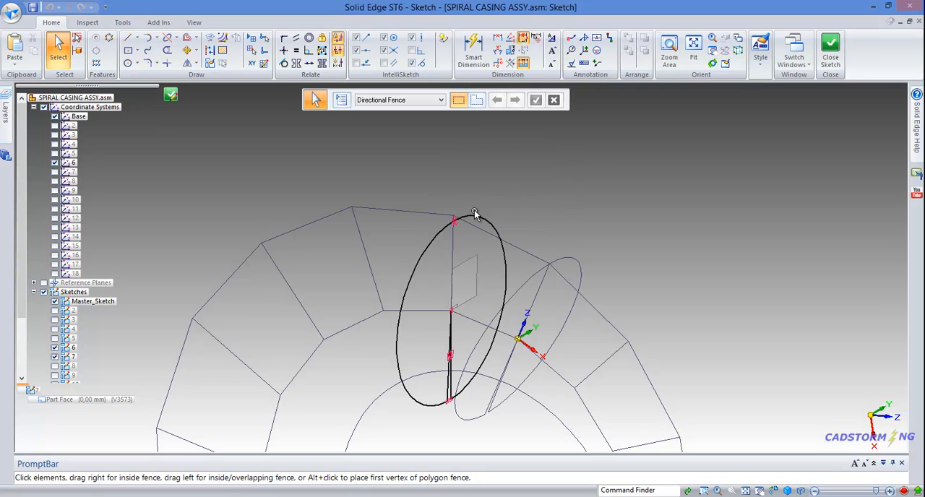
{"action": "right_click", "coordinate": [537, 202]}
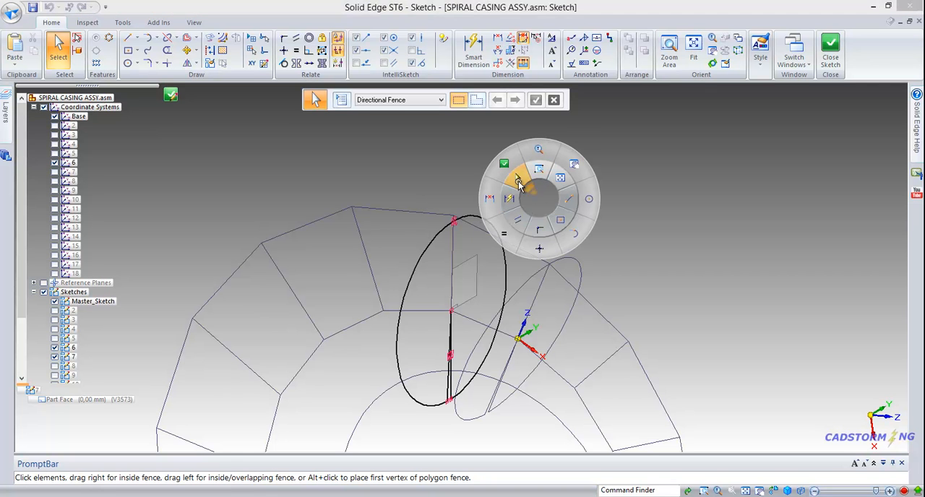
{"action": "left_click", "coordinate": [535, 203]}
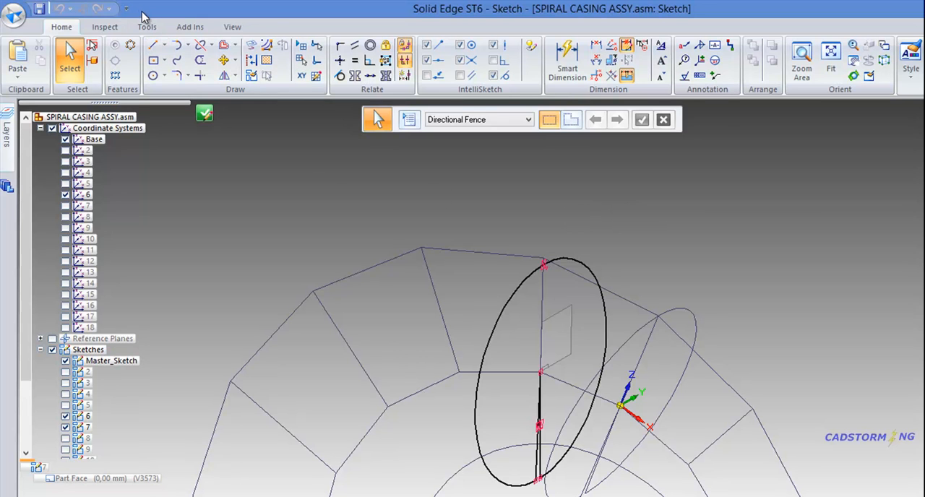
Step: Open the Customize dialog for the Profile/Sketch environment and review its available environments and command sources
{"action": "right_click", "coordinate": [268, 33]}
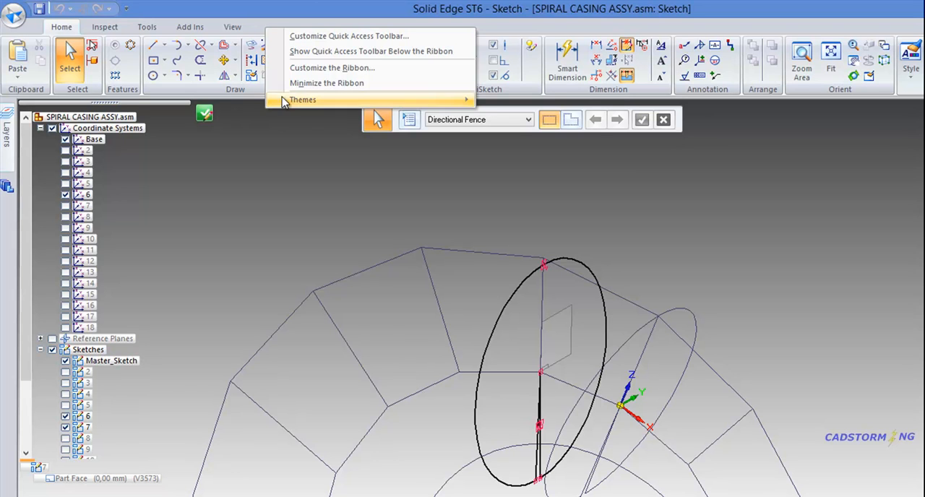
{"action": "mouse_move", "coordinate": [293, 100]}
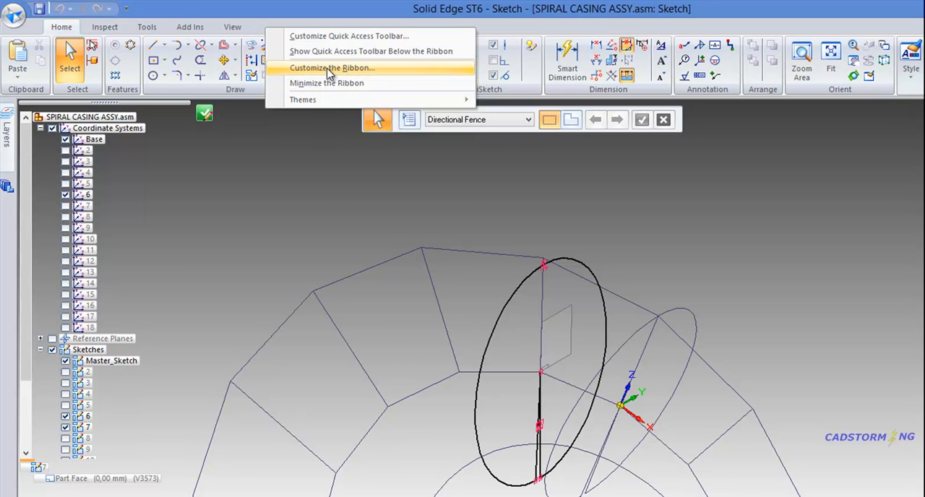
{"action": "left_click", "coordinate": [329, 69]}
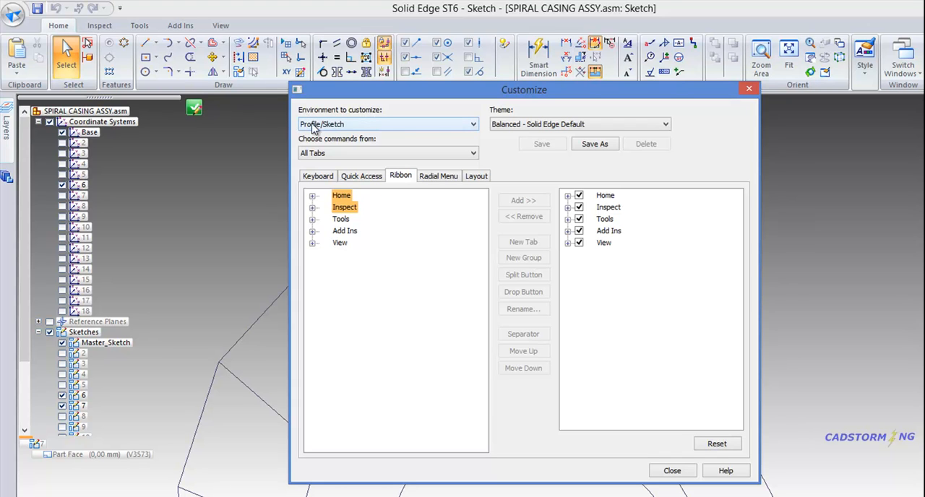
{"action": "left_click", "coordinate": [473, 125]}
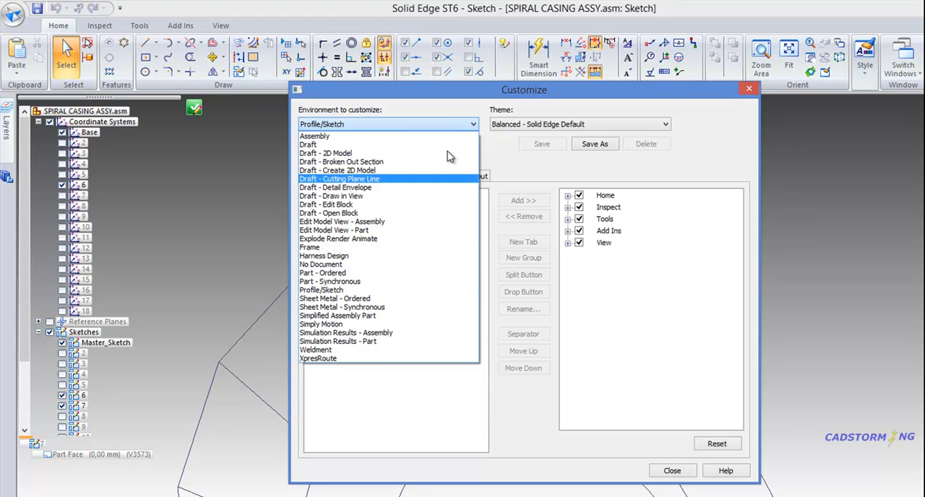
{"action": "left_click", "coordinate": [447, 122]}
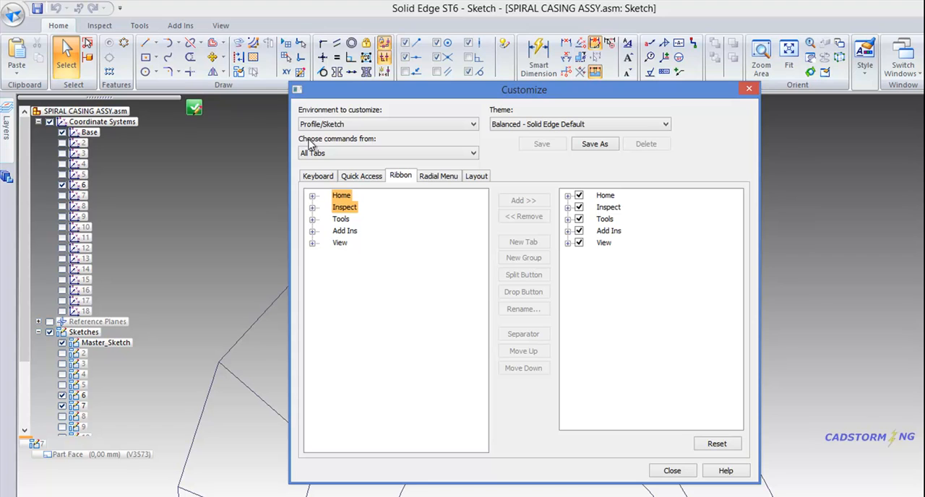
{"action": "left_click", "coordinate": [341, 155]}
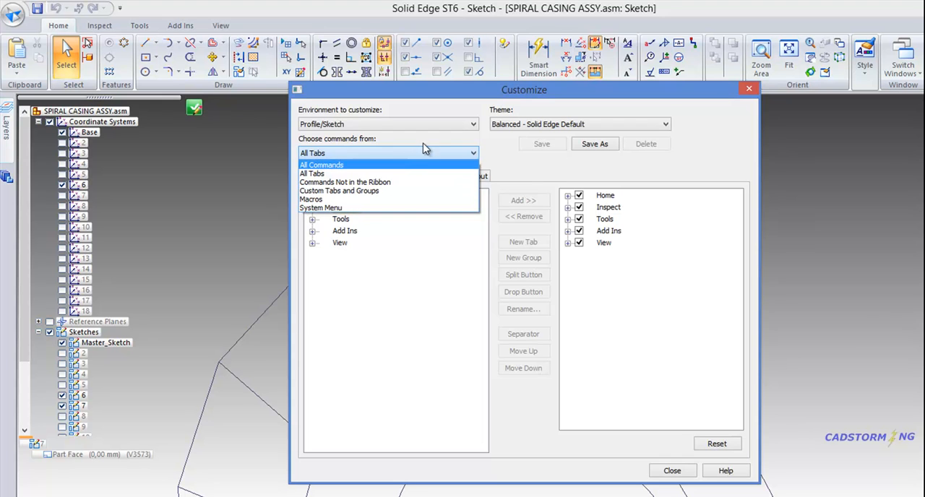
{"action": "left_click", "coordinate": [497, 149]}
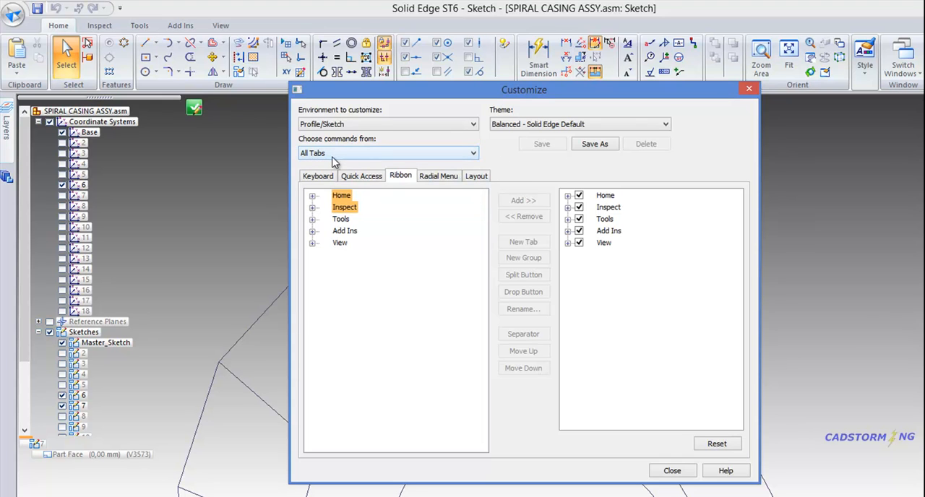
Step: Look through the keyboard, Quick Access and ribbon customization settings and bring up the radial menu settings
{"action": "left_click", "coordinate": [318, 178]}
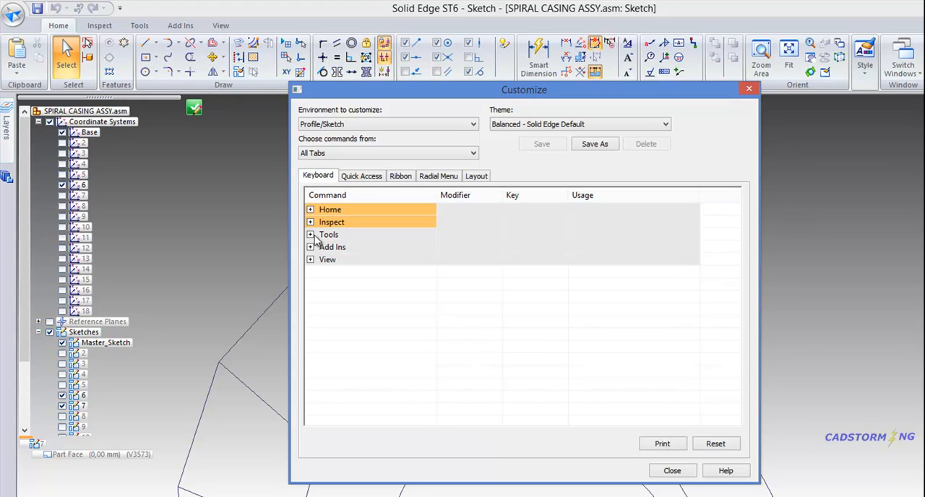
{"action": "left_click", "coordinate": [359, 178]}
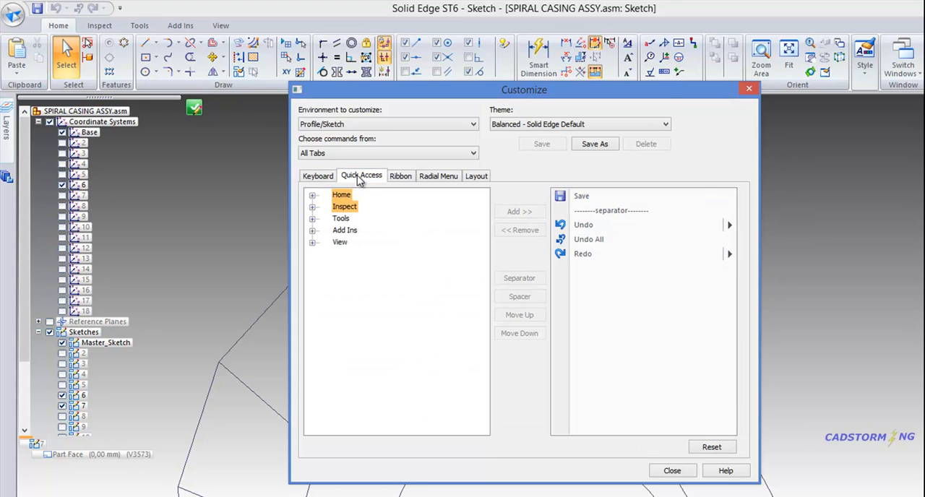
{"action": "left_click", "coordinate": [401, 177]}
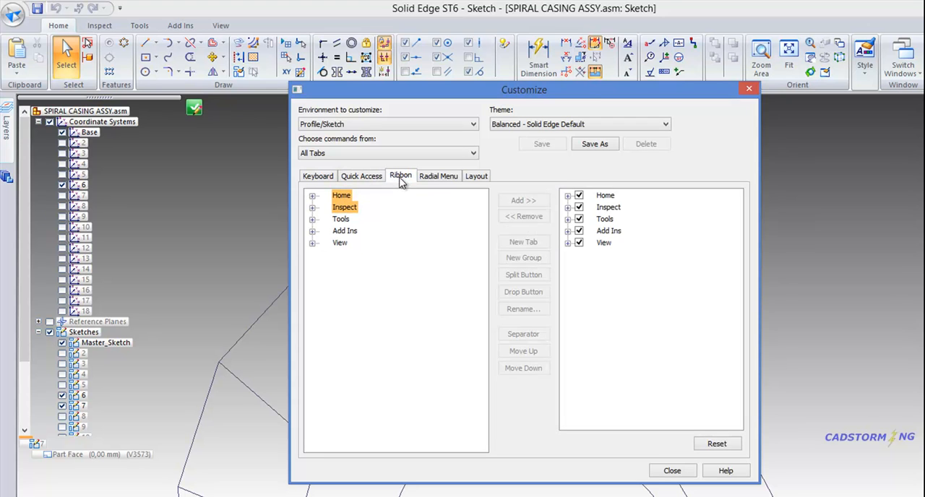
{"action": "left_click", "coordinate": [433, 178]}
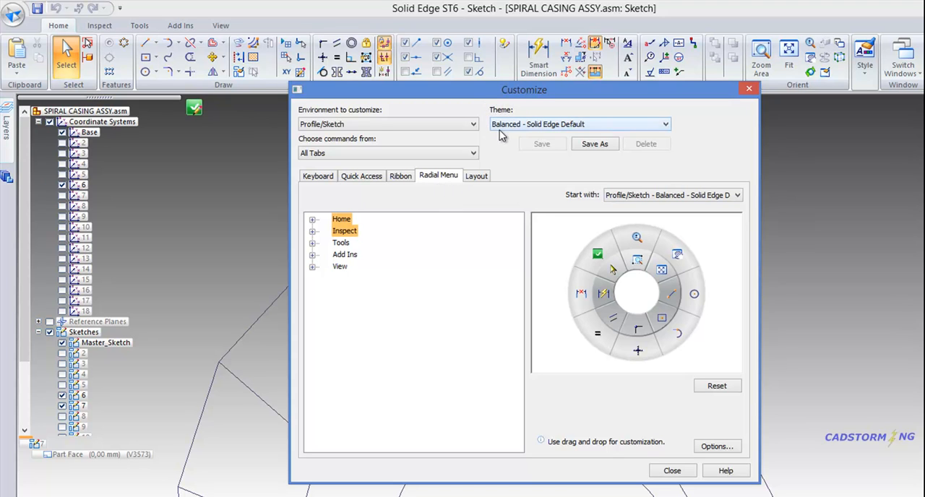
Step: Check which themes and which starting layouts for the radial menu are available
{"action": "left_click", "coordinate": [666, 127]}
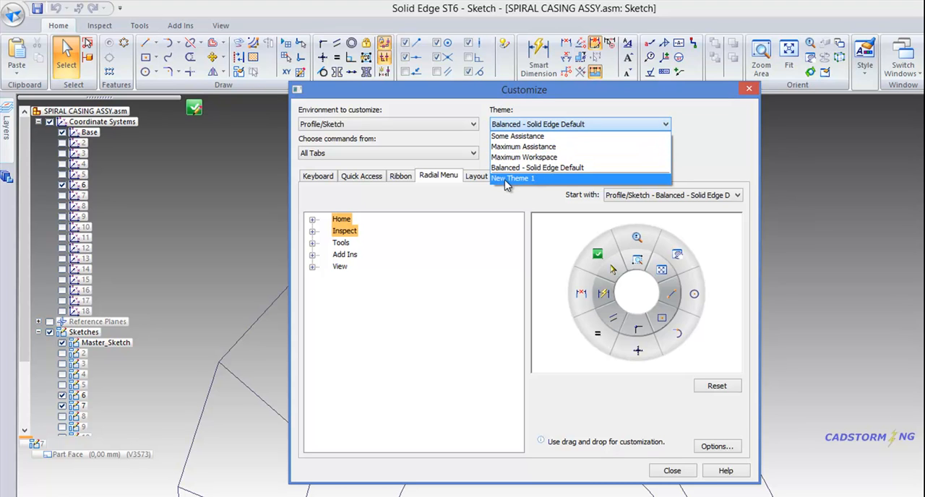
{"action": "left_click", "coordinate": [574, 112]}
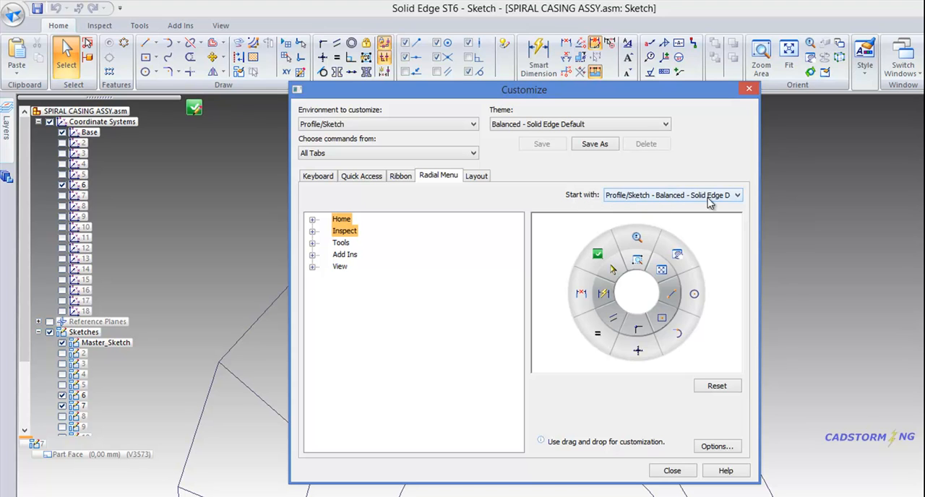
{"action": "left_click", "coordinate": [737, 196]}
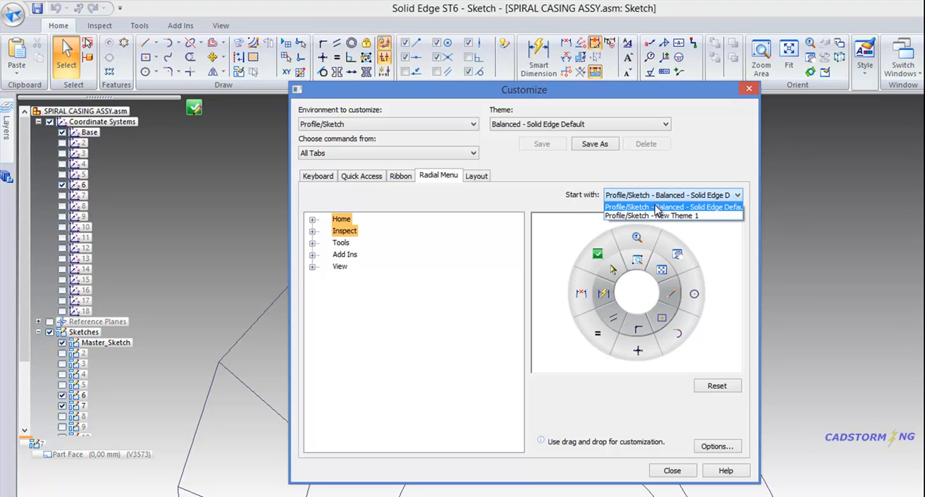
{"action": "left_click", "coordinate": [710, 183]}
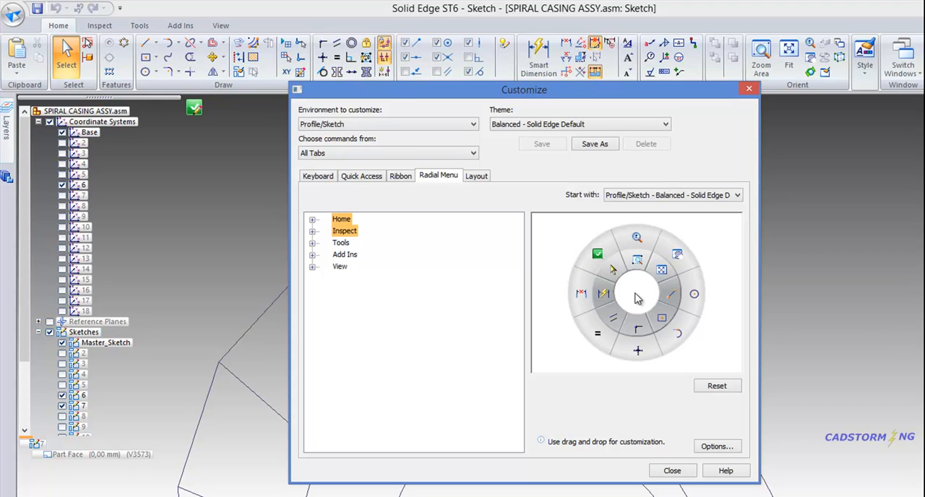
Step: Add the Symmetric relation to the uppermost slot of the radial menu's inner ring in place of Zoom Area
{"action": "left_click", "coordinate": [312, 220]}
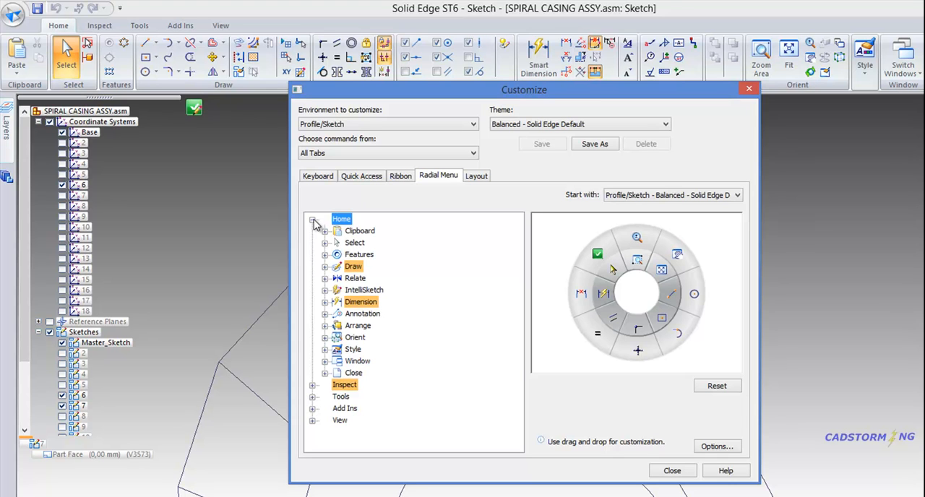
{"action": "left_click", "coordinate": [324, 279]}
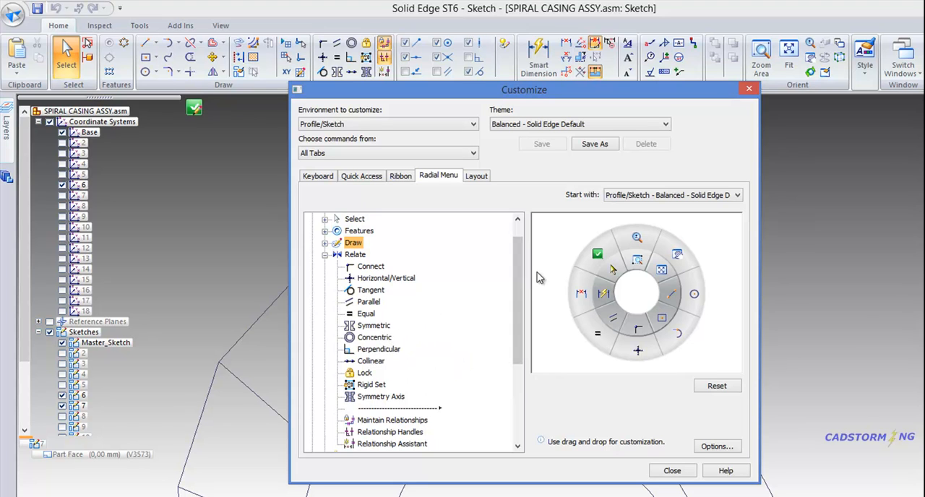
{"action": "scroll", "coordinate": [341, 222], "scroll_direction": "up", "scroll_amount": 1}
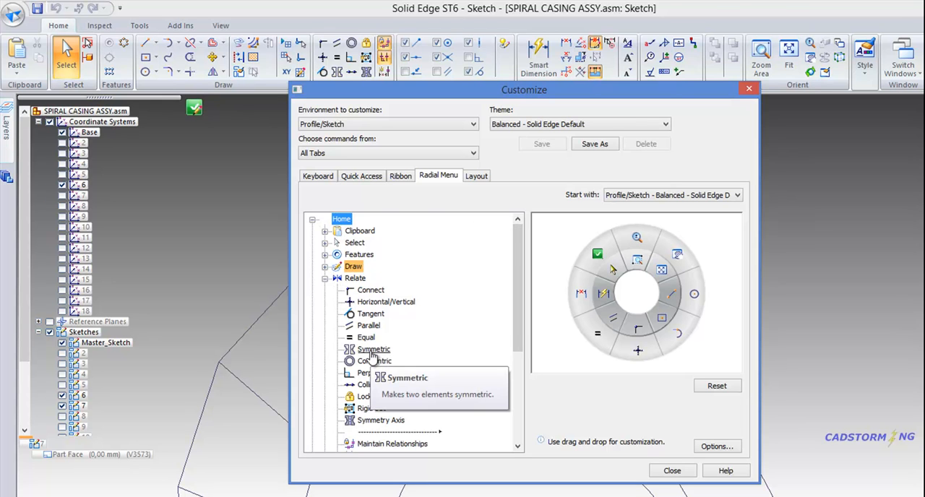
{"action": "mouse_move", "coordinate": [371, 350]}
{"action": "left_mouse_down"}
{"action": "mouse_move", "coordinate": [524, 317]}
{"action": "mouse_move", "coordinate": [605, 262]}
{"action": "mouse_move", "coordinate": [636, 260]}
{"action": "left_mouse_up"}
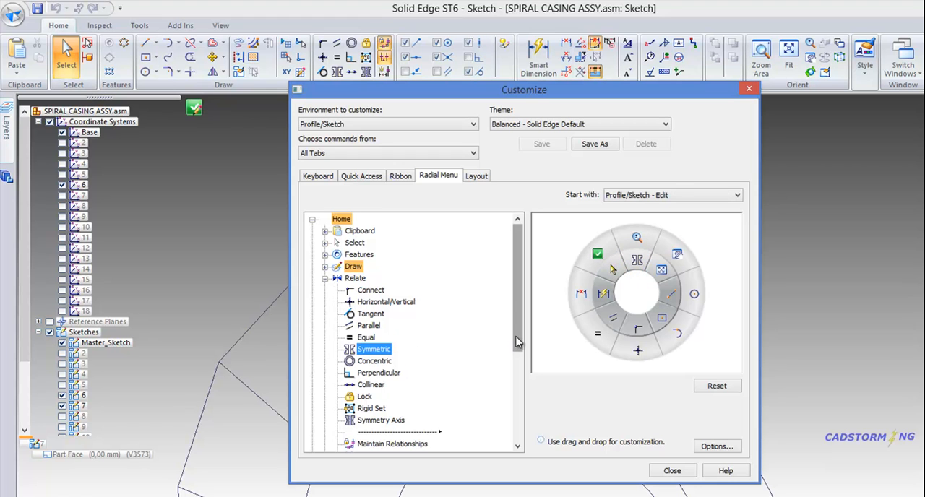
Step: Add the Relationship Assistant command to the radial menu and place it in the uppermost slot of the outer ring
{"action": "scroll", "coordinate": [458, 343], "scroll_direction": "down", "scroll_amount": 3}
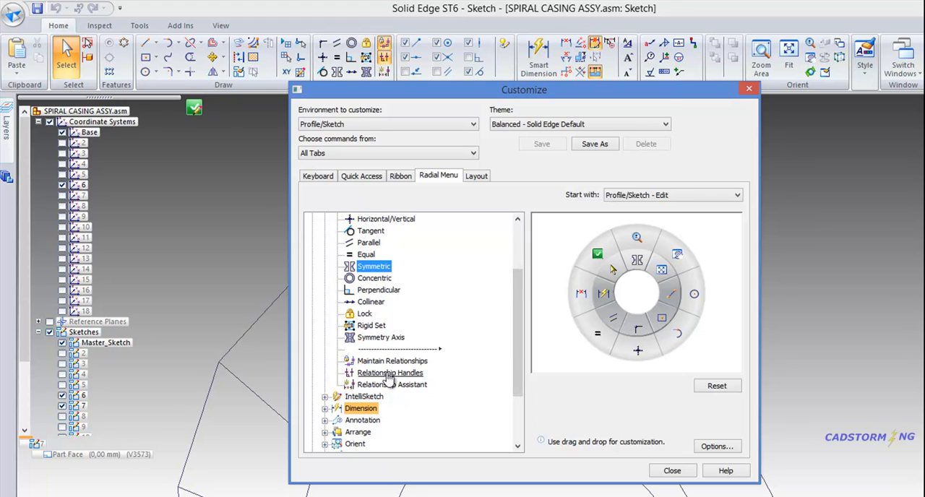
{"action": "left_click_drag", "start_coordinate": [394, 385], "coordinate": [659, 270]}
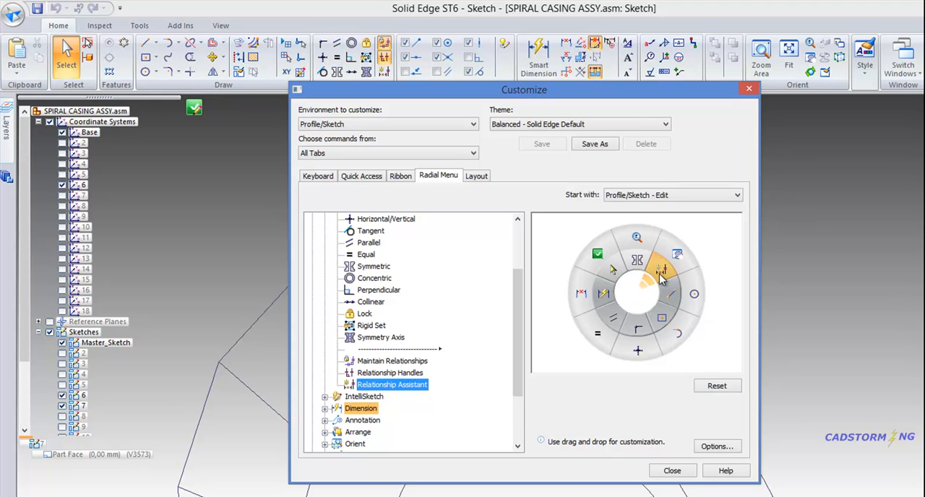
{"action": "left_click_drag", "start_coordinate": [663, 276], "coordinate": [648, 244]}
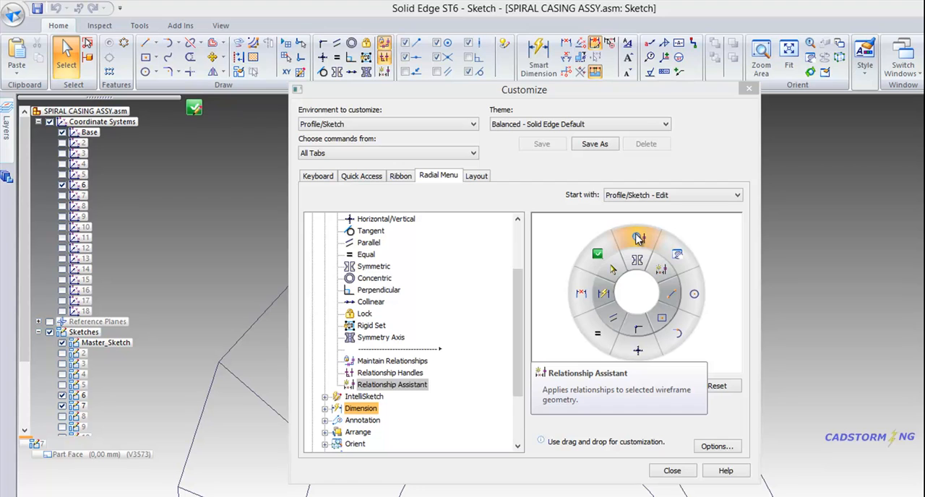
{"action": "left_click_drag", "start_coordinate": [638, 238], "coordinate": [637, 238]}
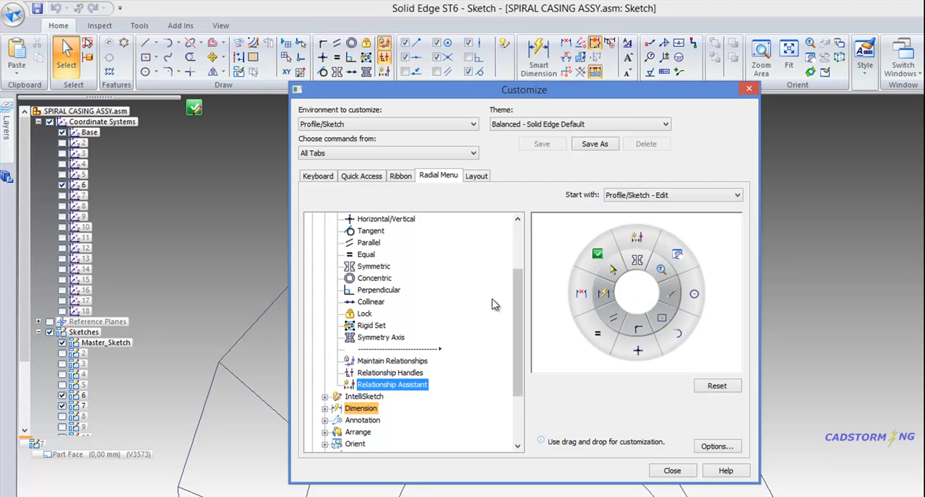
Step: Put the Fit command from the View group's Orient commands into the inner-ring slot occupied by Zoom
{"action": "left_click_drag", "start_coordinate": [518, 319], "coordinate": [512, 378]}
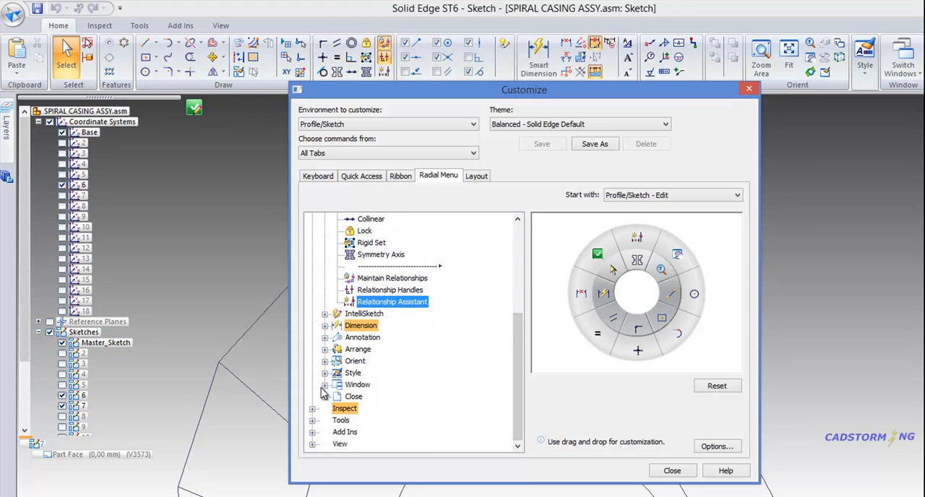
{"action": "left_click", "coordinate": [312, 444]}
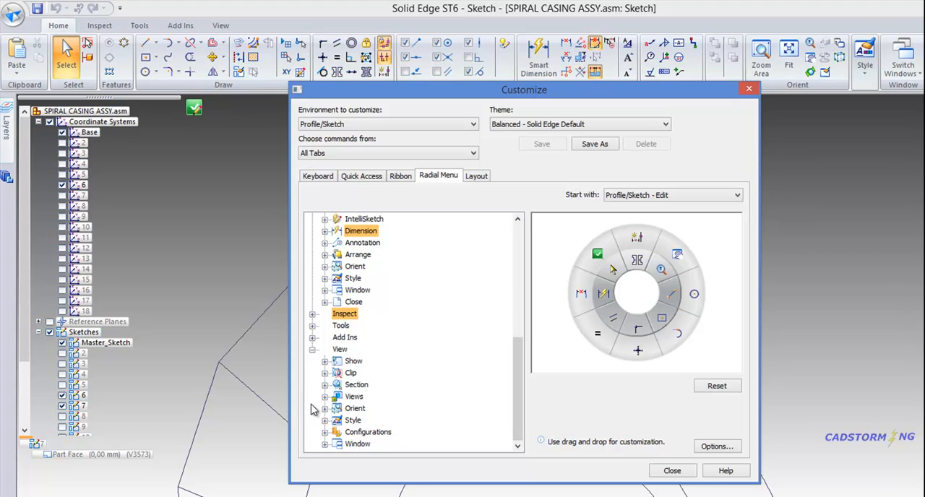
{"action": "left_click", "coordinate": [325, 398]}
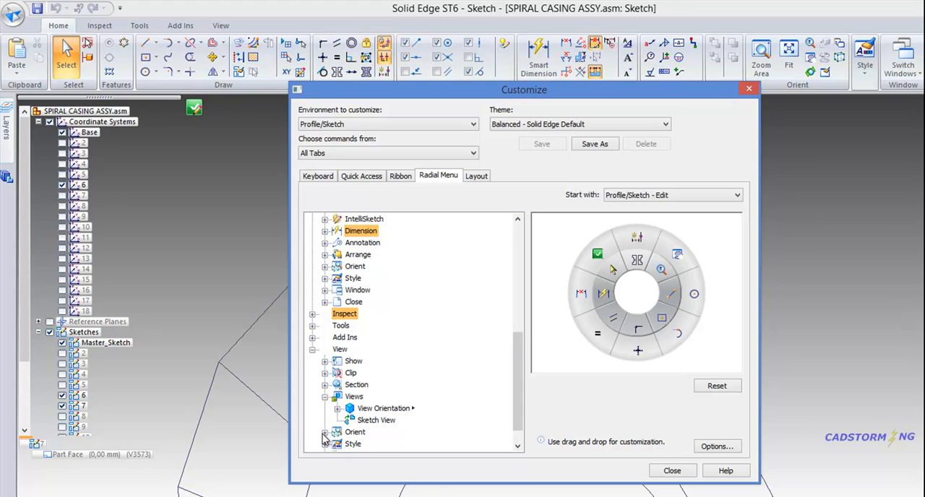
{"action": "left_click", "coordinate": [324, 433]}
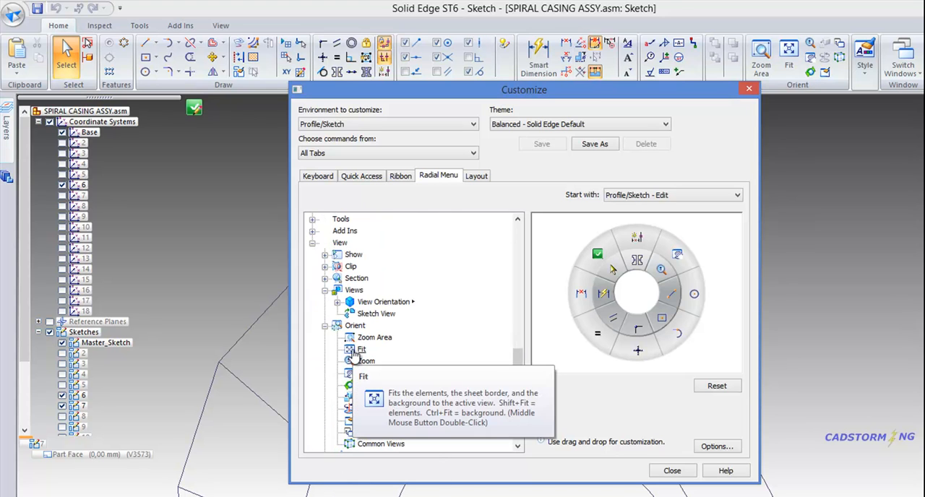
{"action": "left_click_drag", "start_coordinate": [354, 351], "coordinate": [660, 271]}
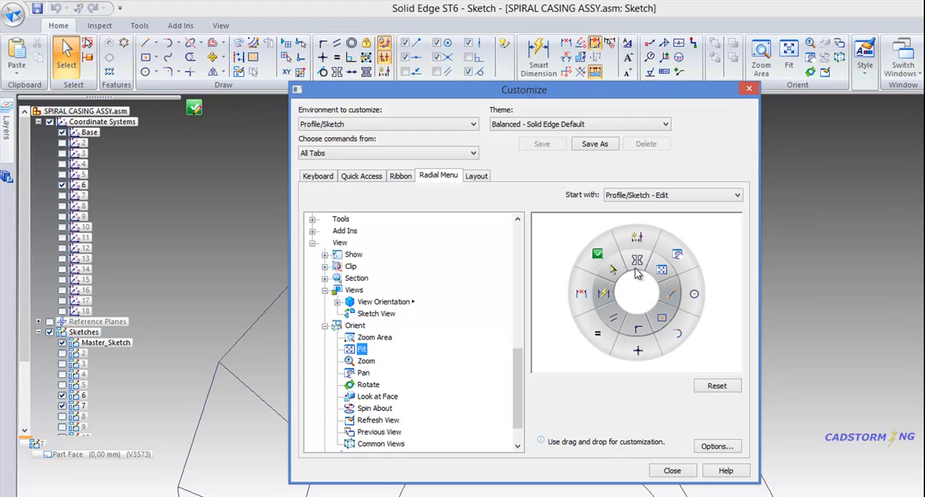
Step: Save the customization as the theme spiralcasing_cross-section_sk, close the dialog and display the customized radial menu in the sketch
{"action": "left_click", "coordinate": [595, 144]}
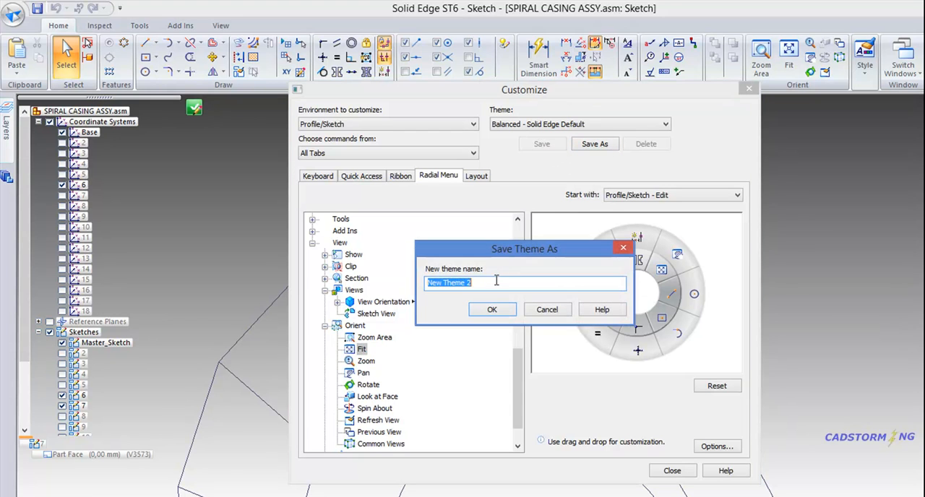
{"action": "type", "text": "spiralcasing_sec"}
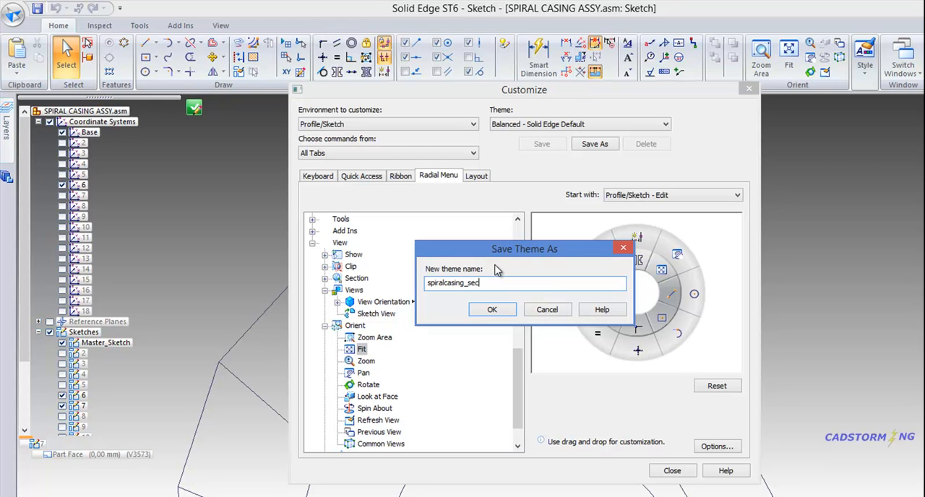
{"action": "key", "text": "BackSpace"}
{"action": "key", "text": "BackSpace"}
{"action": "key", "text": "BackSpace"}
{"action": "left_click", "coordinate": [491, 310]}
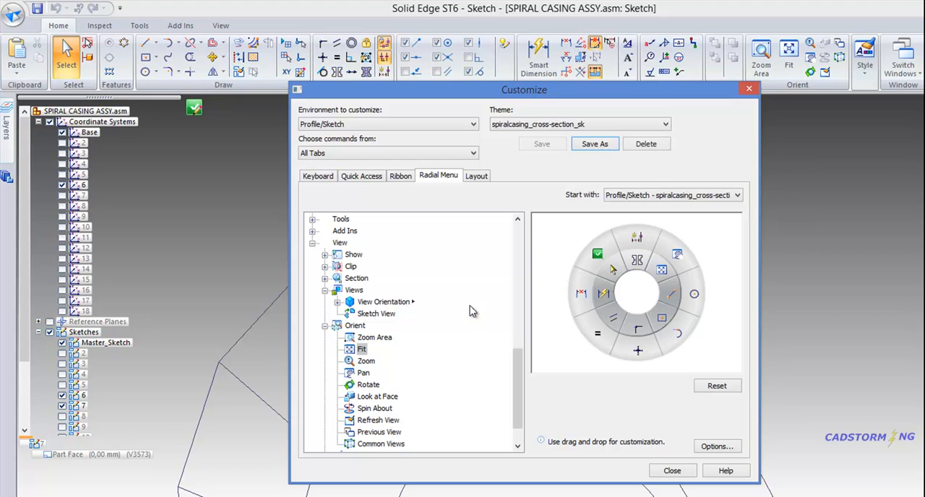
{"action": "left_click", "coordinate": [672, 471]}
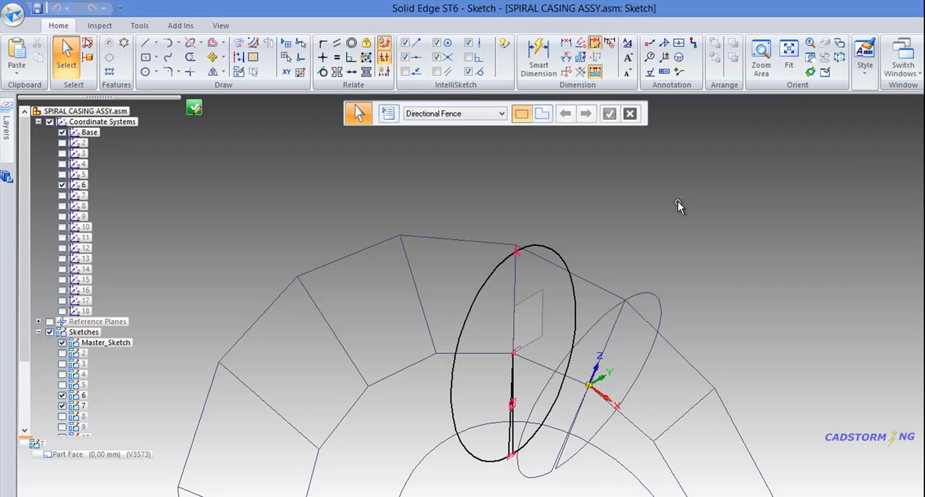
{"action": "right_click", "coordinate": [591, 237]}
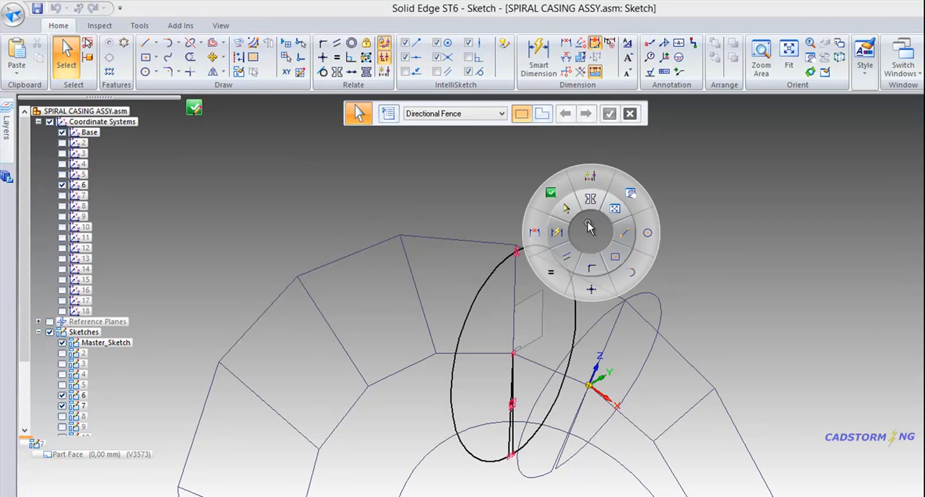
Step: Delete the copied relations at the arc's upper point and the symmetric relation of the two gap lines in sketch 7's profile
{"action": "left_click", "coordinate": [384, 72]}
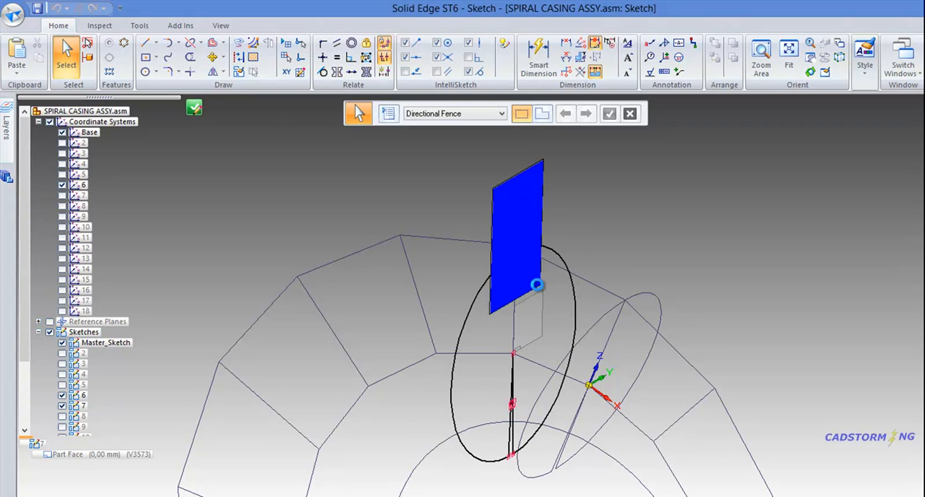
{"action": "key", "text": "Delete"}
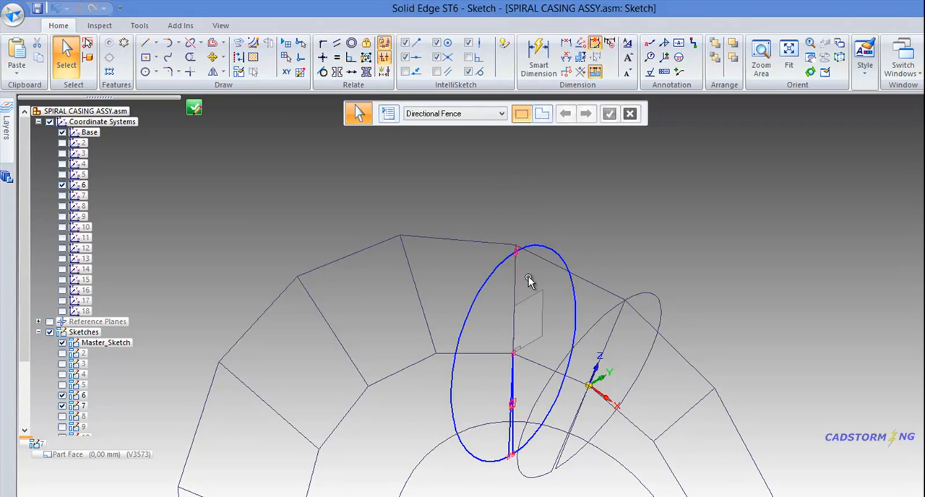
{"action": "left_click", "coordinate": [516, 256]}
{"action": "key", "text": "Delete"}
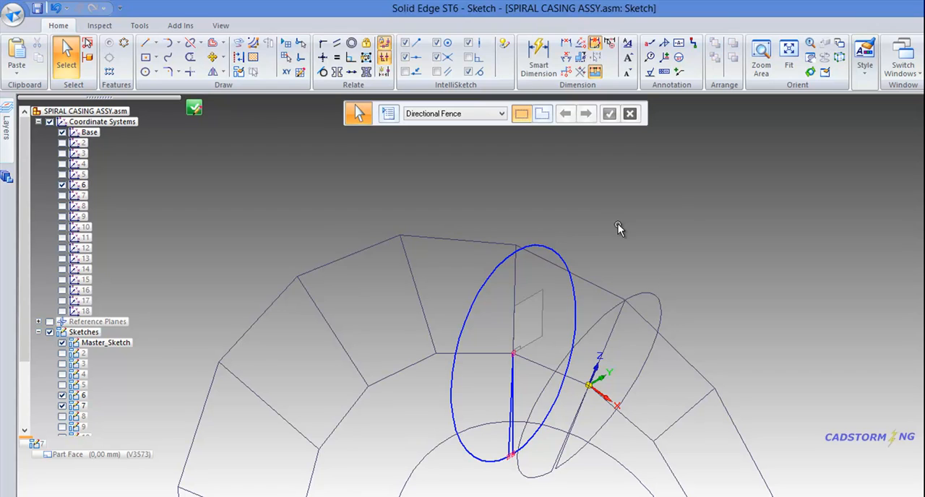
Step: Apply a Symmetric relation to the profile's two gap lines about the master sketch's radial line
{"action": "right_click", "coordinate": [617, 226]}
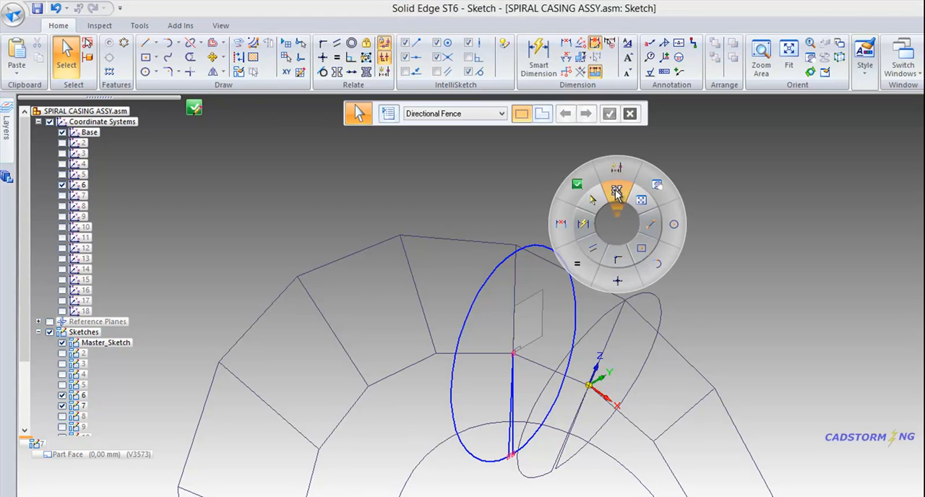
{"action": "left_click", "coordinate": [616, 190]}
{"action": "left_click", "coordinate": [514, 282]}
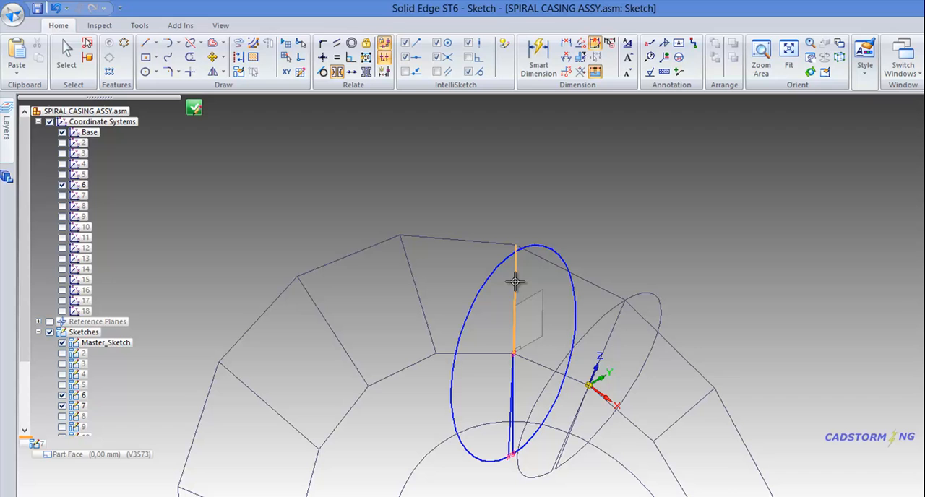
{"action": "left_click", "coordinate": [509, 413]}
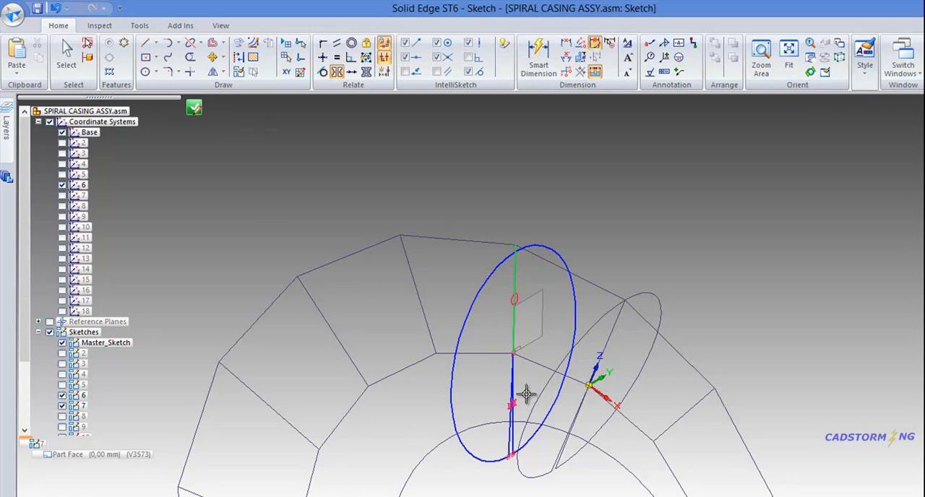
Step: Connect the profile arc to the outer endpoint of the master sketch's radial line
{"action": "right_click", "coordinate": [631, 239]}
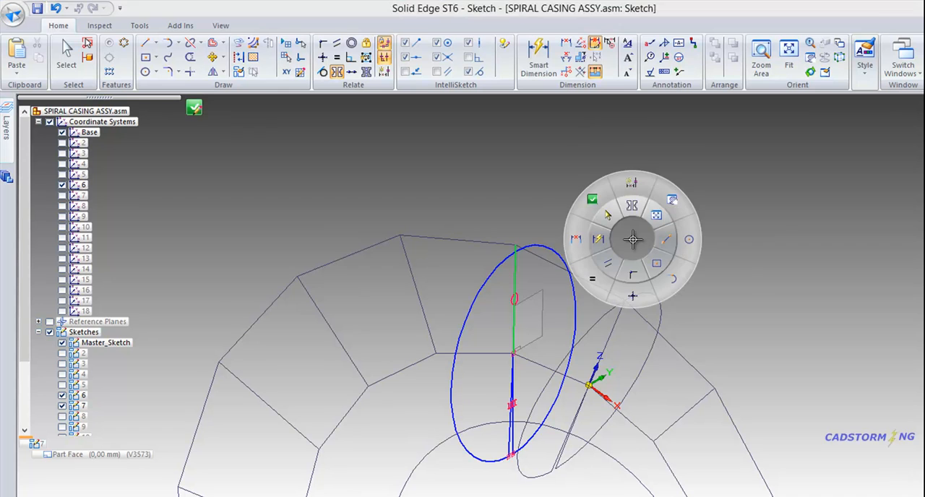
{"action": "left_click", "coordinate": [632, 277]}
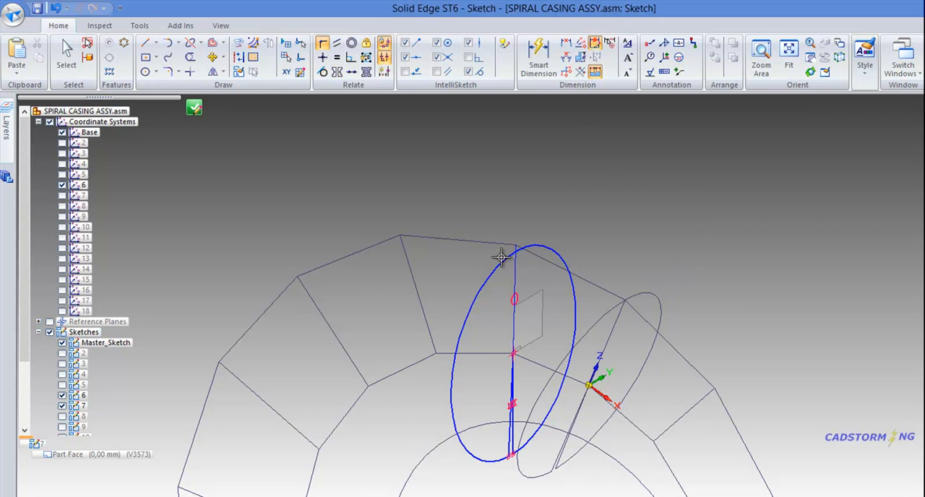
{"action": "left_click", "coordinate": [515, 251]}
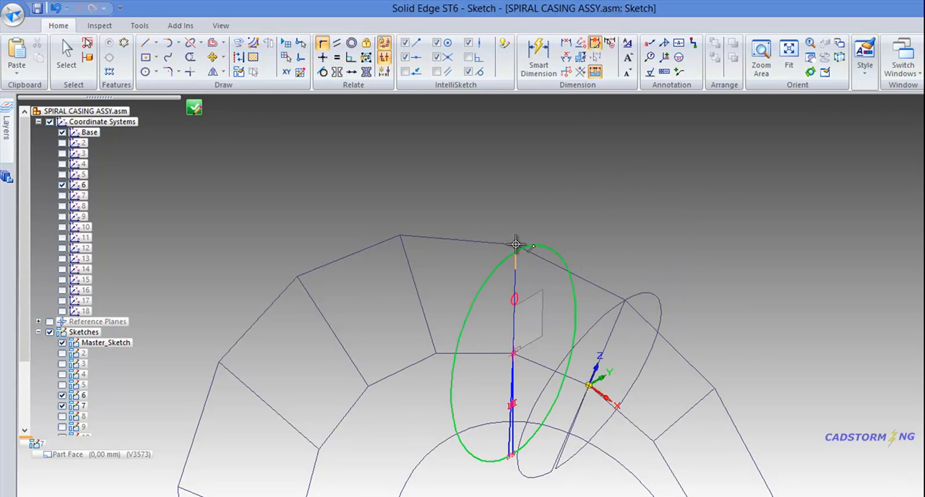
{"action": "left_click", "coordinate": [515, 245]}
Step: Pull the gap lines' shared endpoint off the master sketch's inner vertex and reconnect it to that vertex with a Connect relation
{"action": "mouse_move", "coordinate": [537, 360]}
{"action": "middle_mouse_down"}
{"action": "mouse_move", "coordinate": [502, 341]}
{"action": "mouse_move", "coordinate": [528, 388]}
{"action": "middle_mouse_up"}
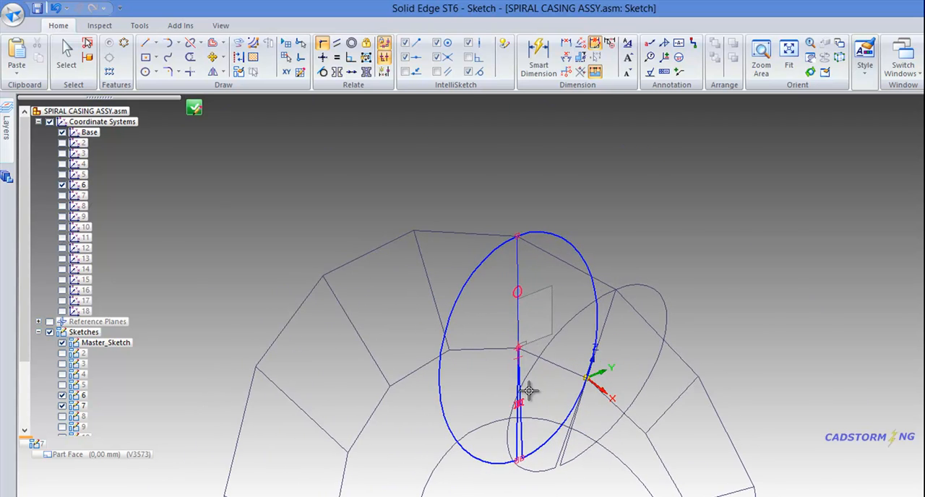
{"action": "scroll", "coordinate": [508, 335], "scroll_direction": "up", "scroll_amount": 4}
{"action": "key", "text": "Escape"}
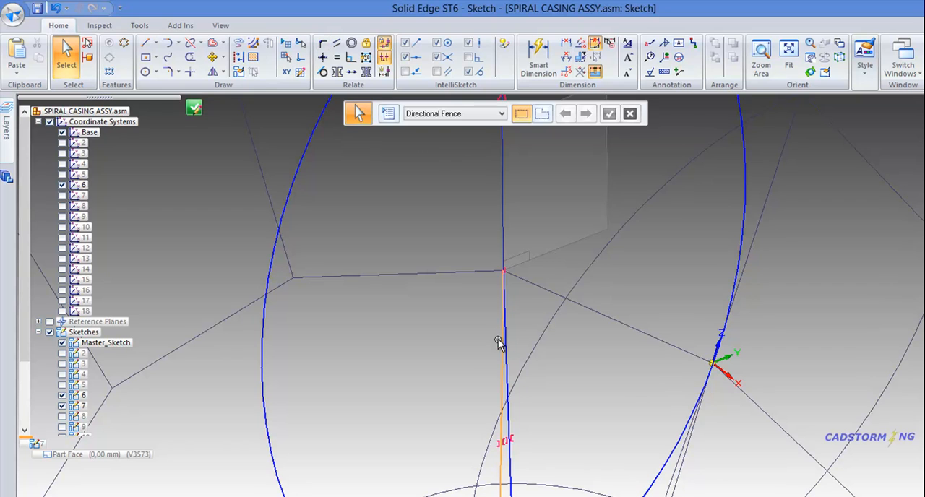
{"action": "left_click", "coordinate": [500, 326]}
{"action": "left_click_drag", "start_coordinate": [504, 270], "coordinate": [504, 318]}
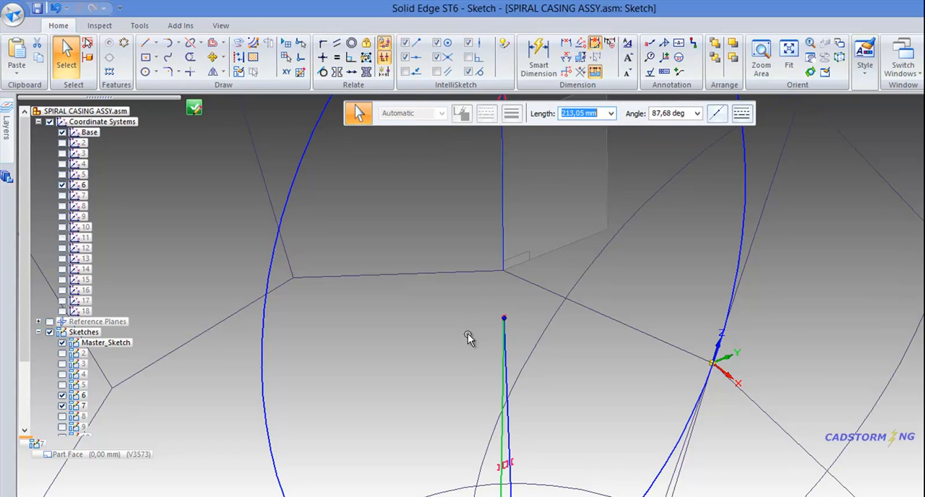
{"action": "left_click", "coordinate": [554, 353]}
{"action": "right_click_drag", "start_coordinate": [563, 354], "coordinate": [557, 379]}
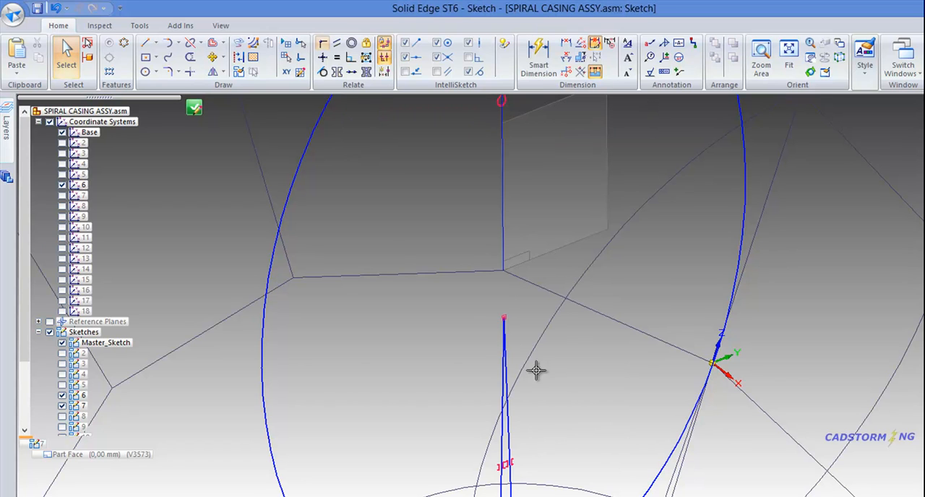
{"action": "left_click", "coordinate": [504, 318]}
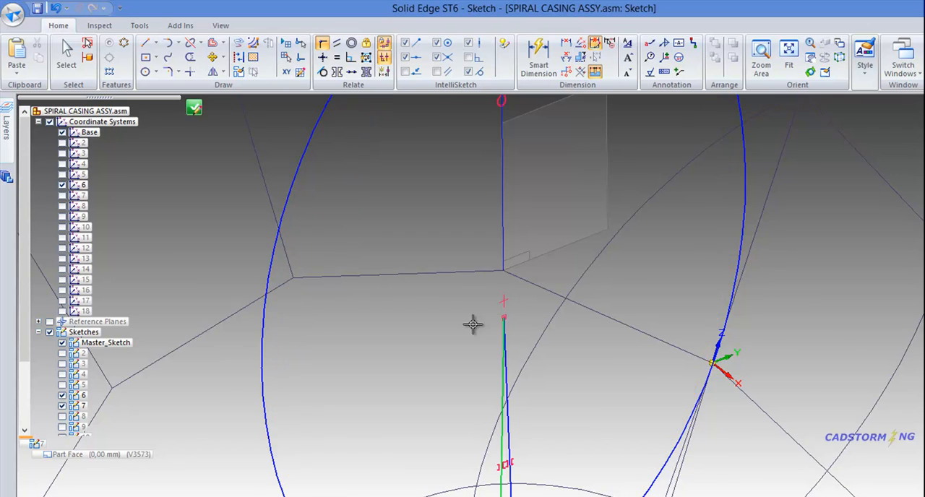
{"action": "scroll", "coordinate": [474, 324], "scroll_direction": "down", "scroll_amount": 2}
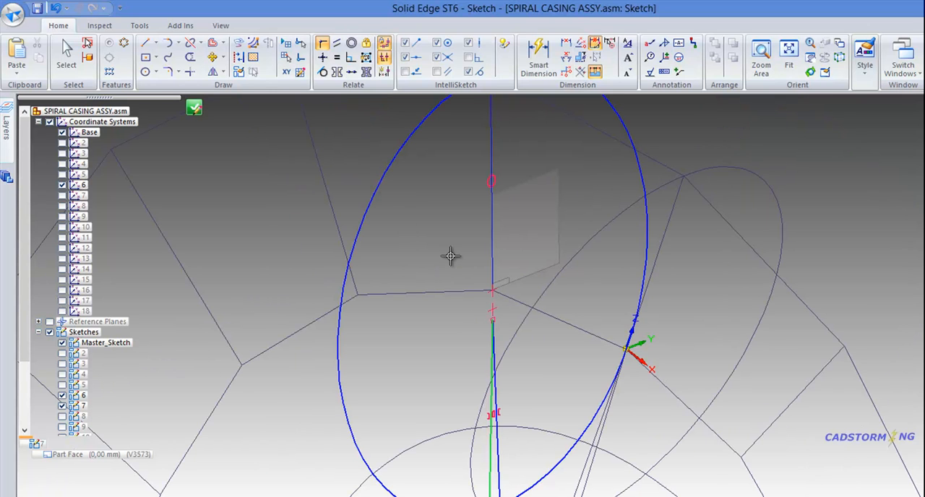
{"action": "left_click", "coordinate": [492, 290]}
{"action": "key", "text": "Escape"}
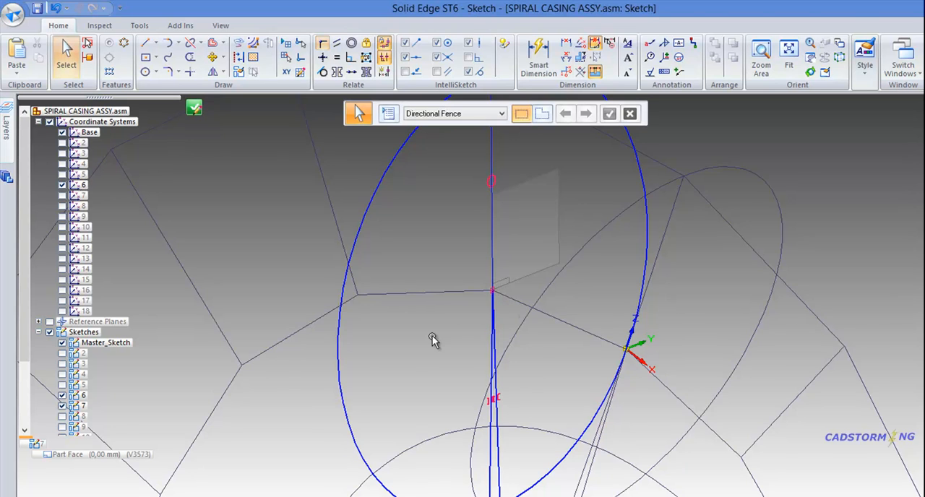
Step: Move the arc's lower endpoint to open the gap between the two lines and test which relations still hold the profile
{"action": "scroll", "coordinate": [432, 340], "scroll_direction": "down", "scroll_amount": 2}
{"action": "left_click", "coordinate": [390, 380]}
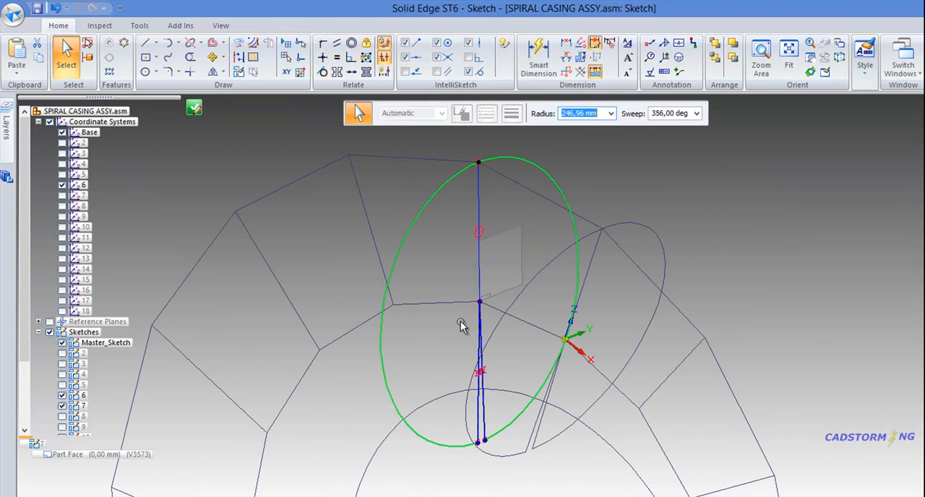
{"action": "left_click", "coordinate": [442, 321]}
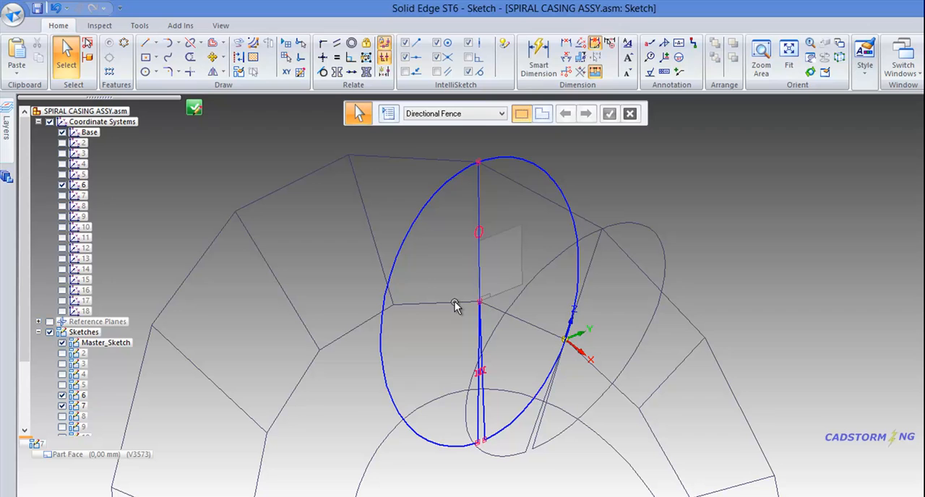
{"action": "left_click", "coordinate": [397, 270]}
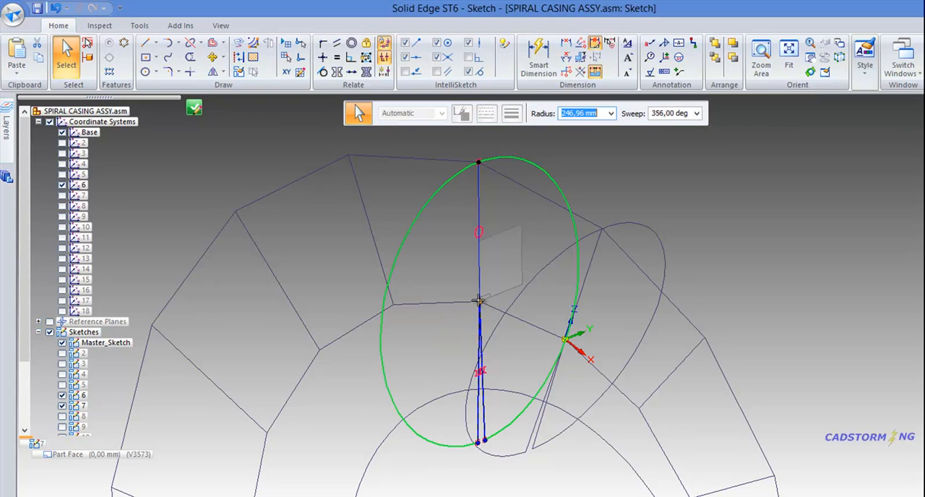
{"action": "left_click_drag", "start_coordinate": [476, 441], "coordinate": [445, 403]}
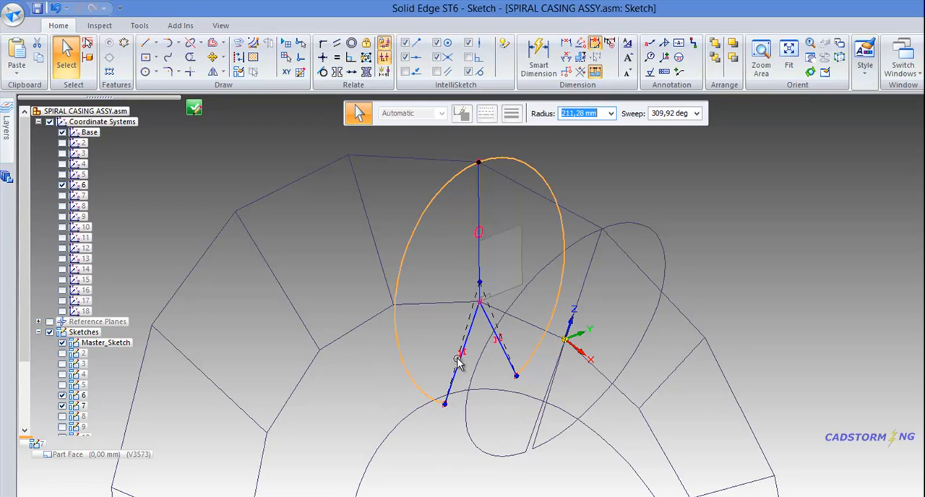
{"action": "left_click", "coordinate": [512, 235]}
Step: Connect the arc's center to the inner vertex of the master sketch's radial line
{"action": "scroll", "coordinate": [488, 296], "scroll_direction": "up", "scroll_amount": 1}
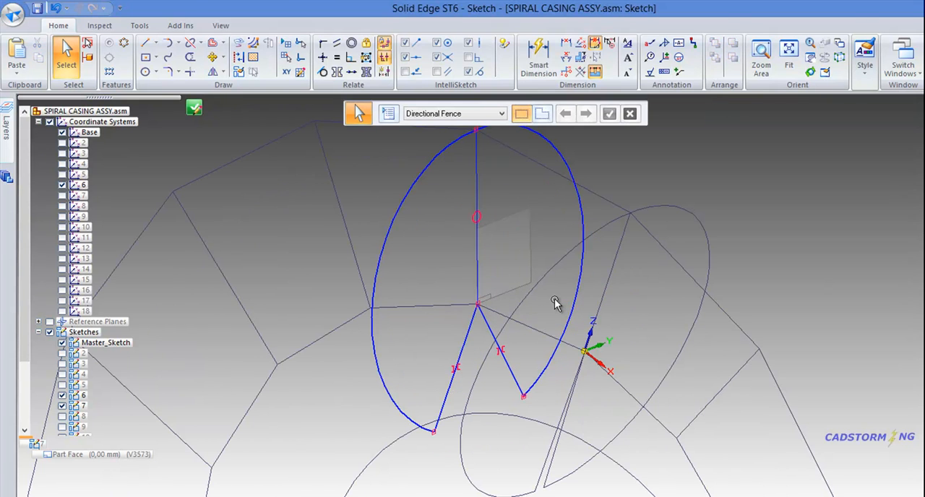
{"action": "right_click", "coordinate": [555, 304]}
{"action": "left_click", "coordinate": [553, 329]}
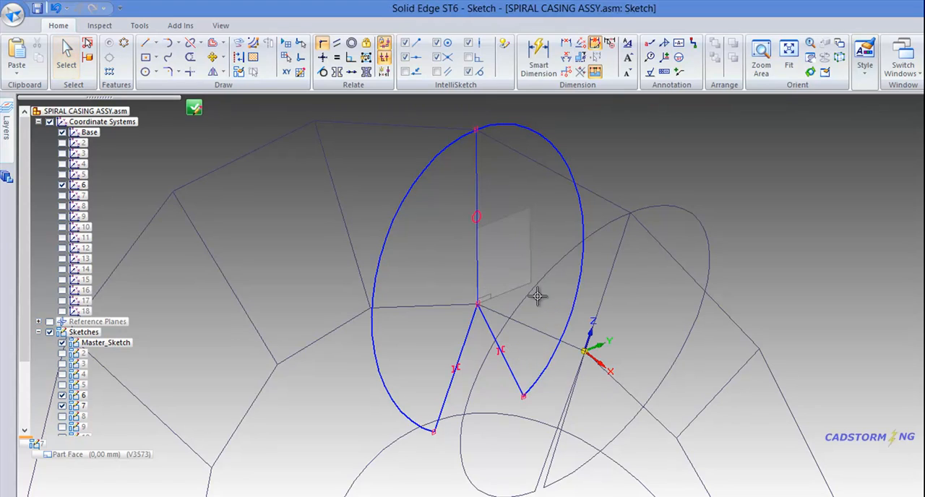
{"action": "left_click", "coordinate": [480, 283]}
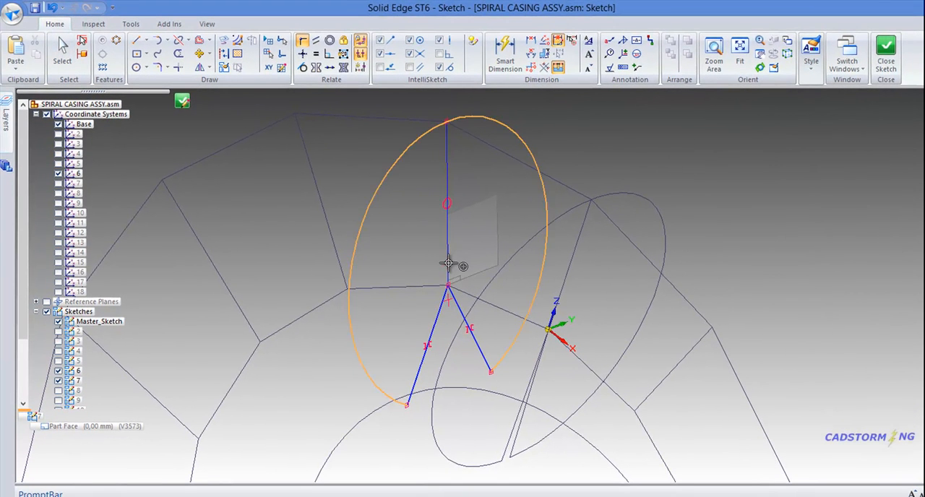
{"action": "left_click", "coordinate": [448, 286]}
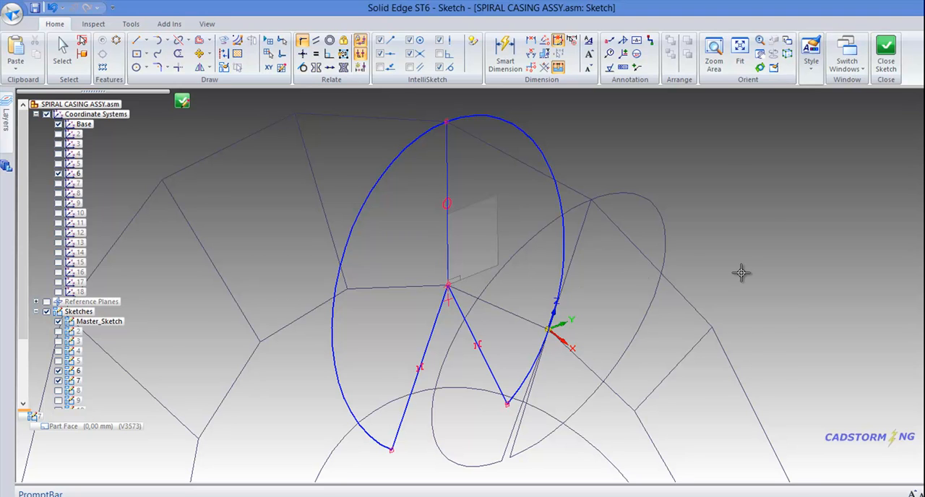
Step: Dimension the angle between the profile's two gap lines and set it to 4 degrees
{"action": "right_click_drag", "start_coordinate": [740, 272], "coordinate": [723, 273]}
{"action": "left_click", "coordinate": [708, 272]}
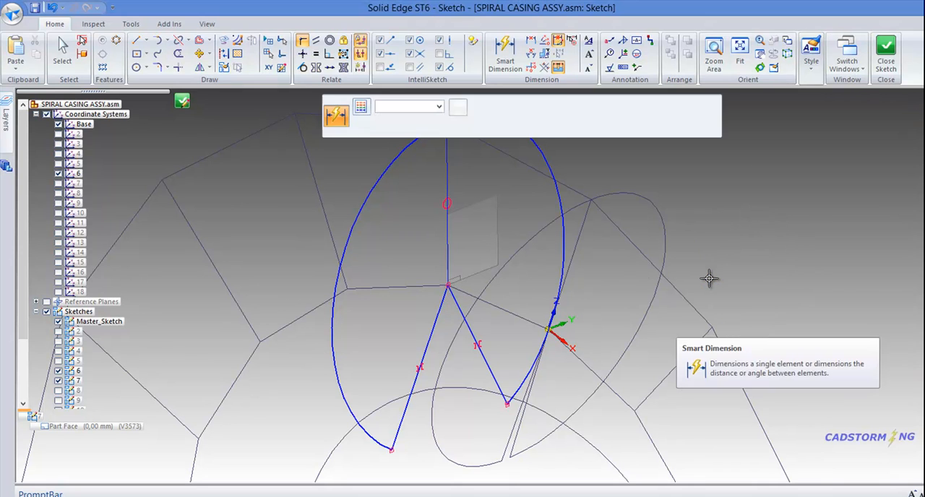
{"action": "left_click", "coordinate": [403, 420]}
{"action": "key", "text": "a"}
{"action": "left_click", "coordinate": [496, 382]}
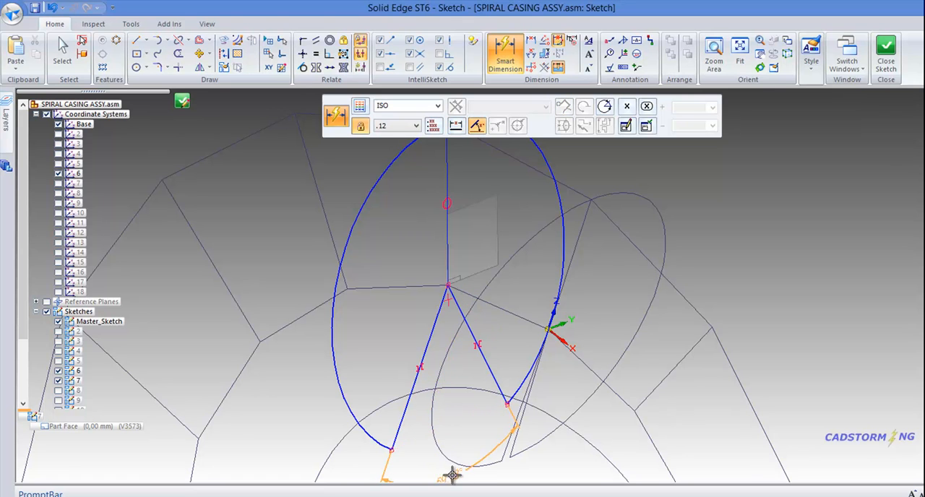
{"action": "left_click", "coordinate": [451, 474]}
{"action": "type", "text": "4"}
{"action": "key", "text": "Return"}
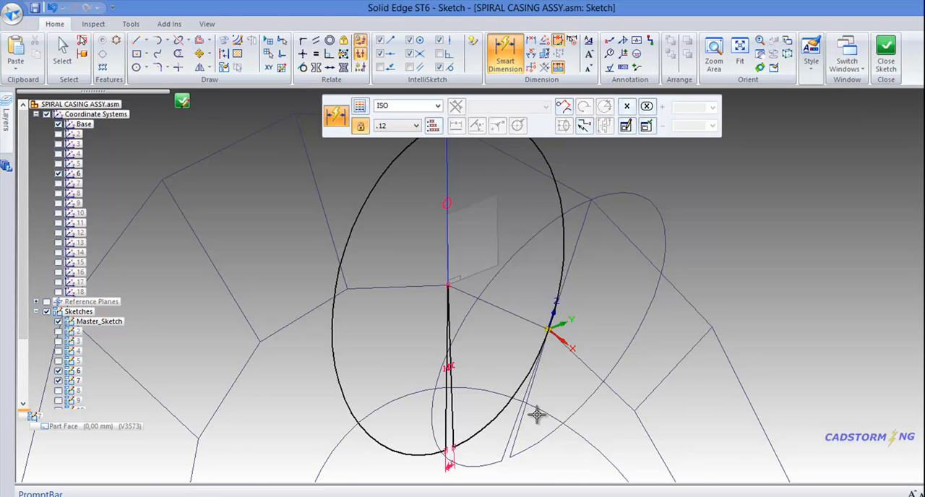
Step: Close the profile of sketch 7 and finish the sketch to return to the assembly
{"action": "scroll", "coordinate": [538, 412], "scroll_direction": "down", "scroll_amount": 3}
{"action": "mouse_move", "coordinate": [589, 210]}
{"action": "middle_mouse_down"}
{"action": "mouse_move", "coordinate": [570, 195]}
{"action": "mouse_move", "coordinate": [643, 193]}
{"action": "middle_mouse_up"}
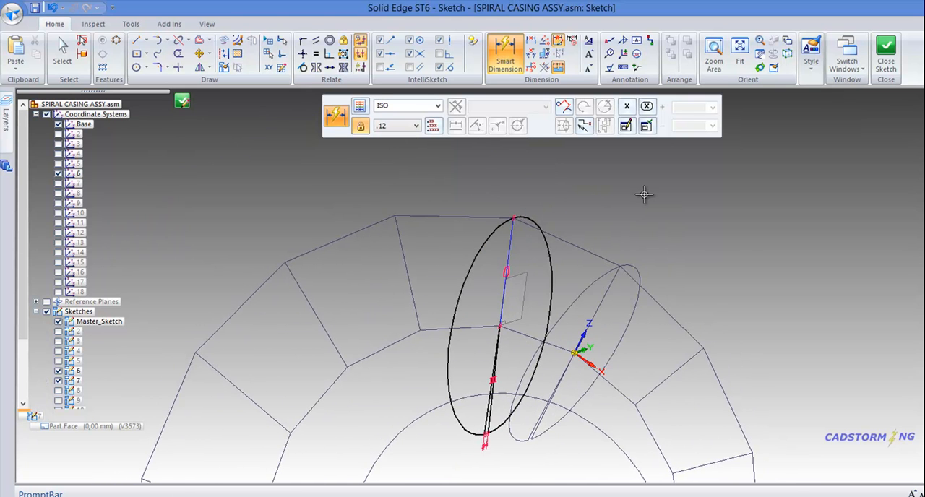
{"action": "right_click_drag", "start_coordinate": [643, 191], "coordinate": [603, 154]}
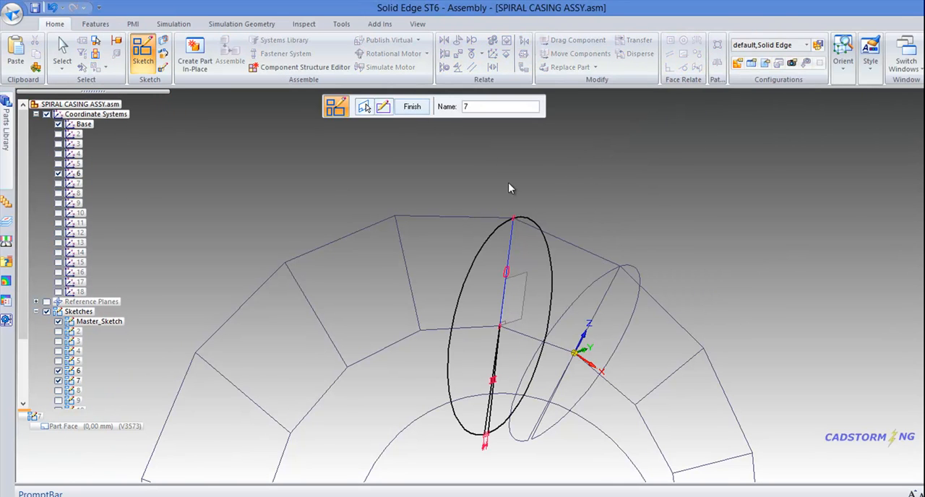
{"action": "right_click", "coordinate": [481, 170]}
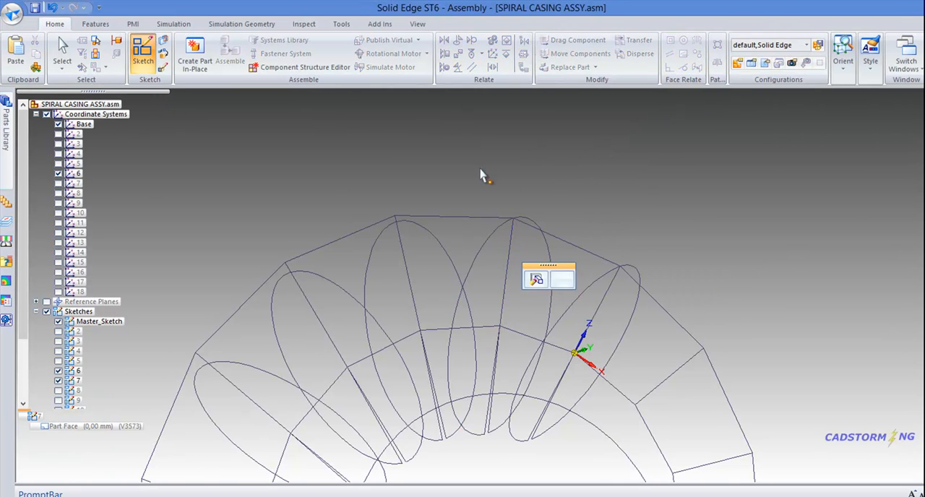
Step: Select sketch 8, the neighboring section, and open its profile for editing
{"action": "mouse_move", "coordinate": [543, 202]}
{"action": "middle_mouse_down"}
{"action": "mouse_move", "coordinate": [525, 164]}
{"action": "mouse_move", "coordinate": [559, 223]}
{"action": "mouse_move", "coordinate": [541, 231]}
{"action": "middle_mouse_up"}
{"action": "left_click", "coordinate": [471, 242]}
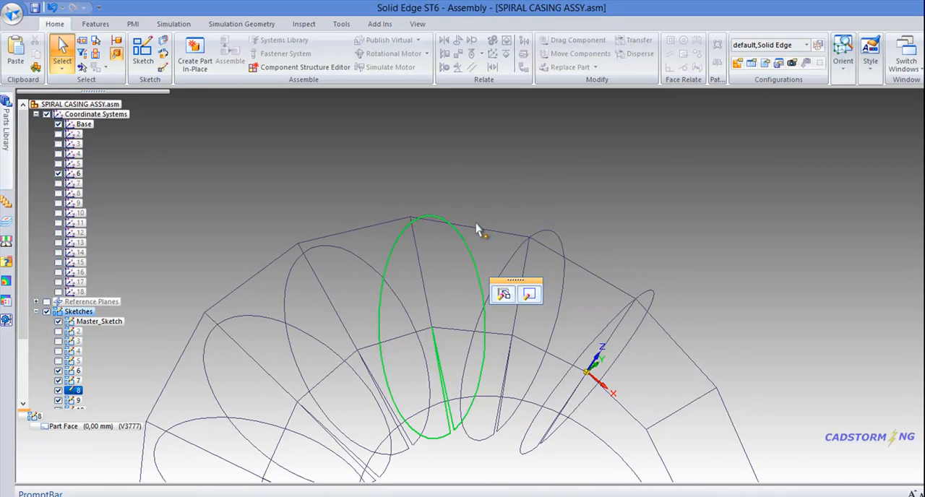
{"action": "left_click", "coordinate": [528, 294]}
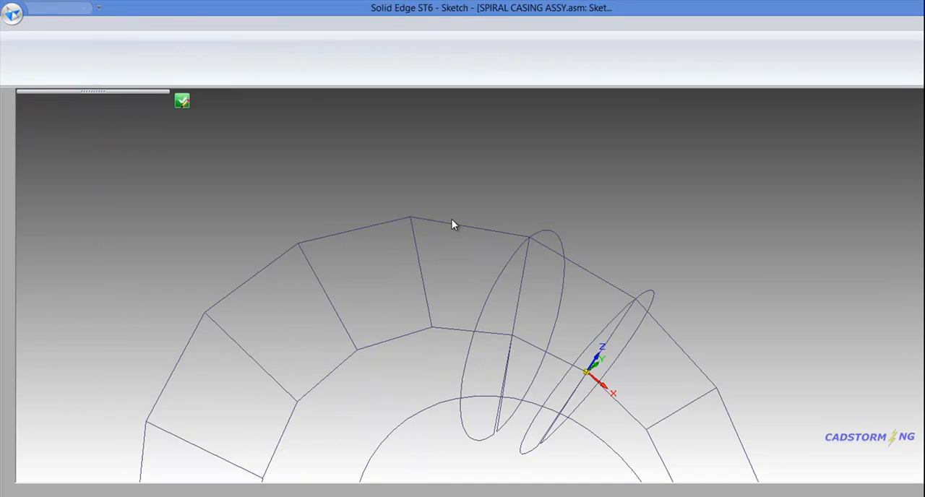
Step: Delete the copied relations at the arc's upper point and the symmetric relation of the gap lines in sketch 8's profile
{"action": "middle_click_drag", "start_coordinate": [453, 222], "coordinate": [401, 171]}
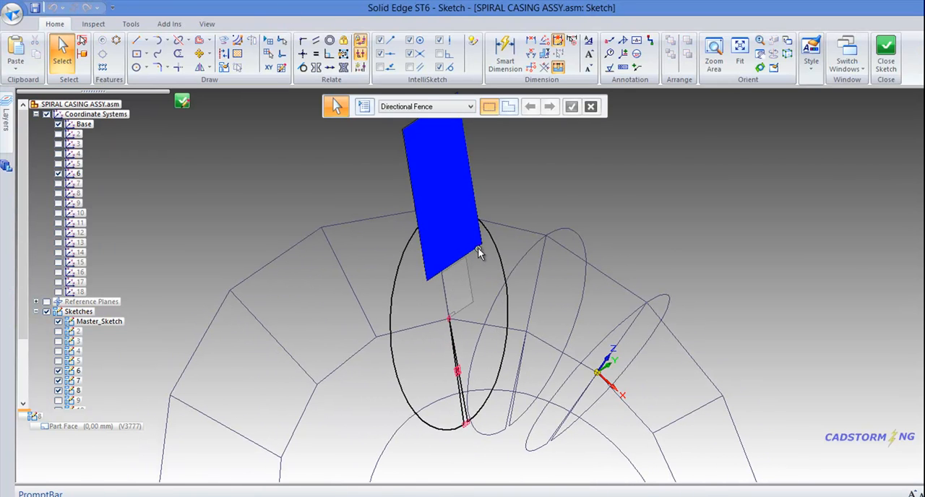
{"action": "left_click_drag", "start_coordinate": [478, 248], "coordinate": [477, 252]}
{"action": "left_click", "coordinate": [477, 257]}
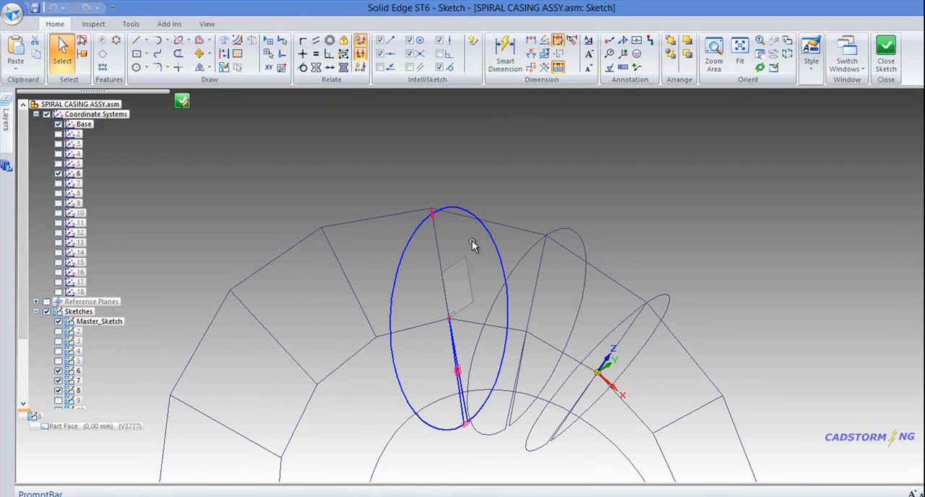
{"action": "left_click", "coordinate": [434, 216]}
{"action": "key", "text": "Delete"}
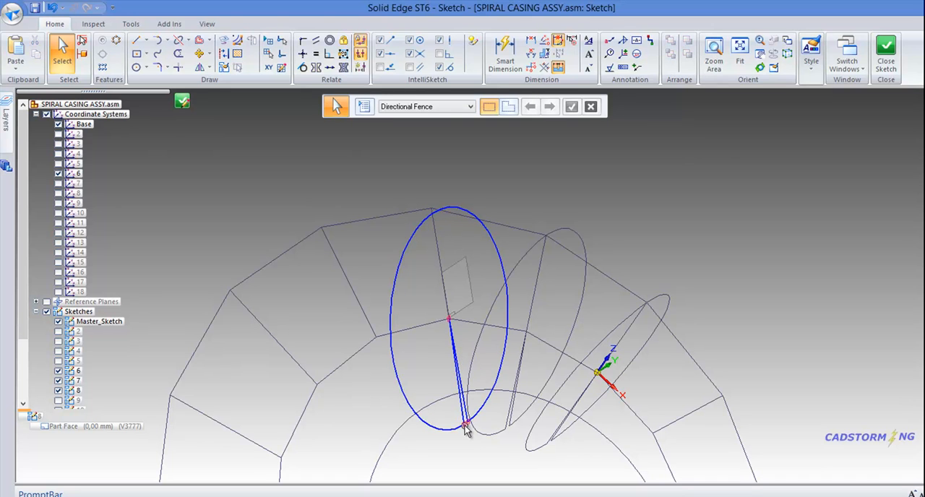
Step: Apply the Relationship Assistant to all elements of sketch 8's profile
{"action": "left_click", "coordinate": [360, 67]}
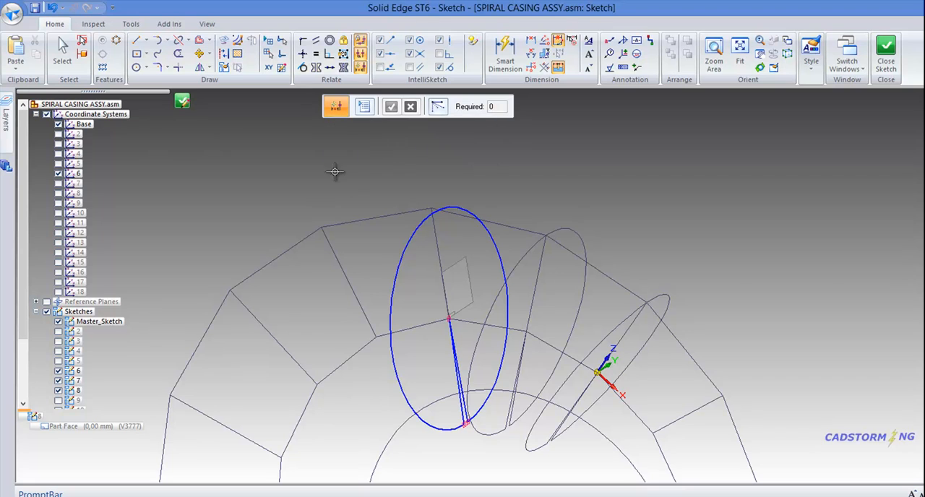
{"action": "left_click_drag", "start_coordinate": [327, 157], "coordinate": [557, 465]}
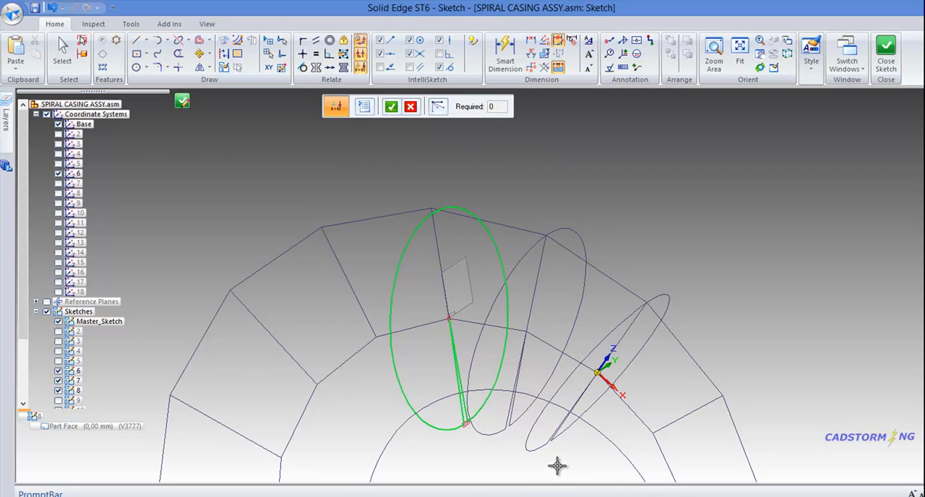
{"action": "right_click", "coordinate": [493, 169]}
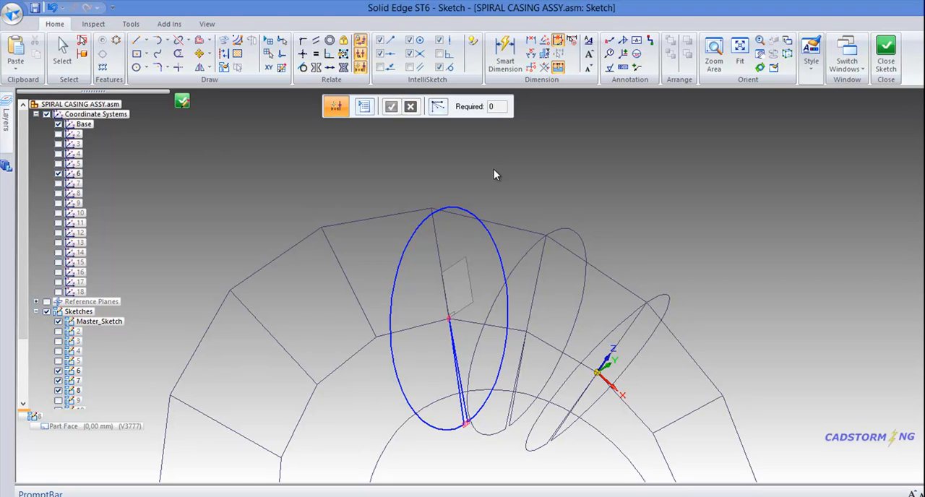
Step: Connect the arc of sketch 8's profile to the outer corner point of the master sketch's section line
{"action": "right_click", "coordinate": [493, 169]}
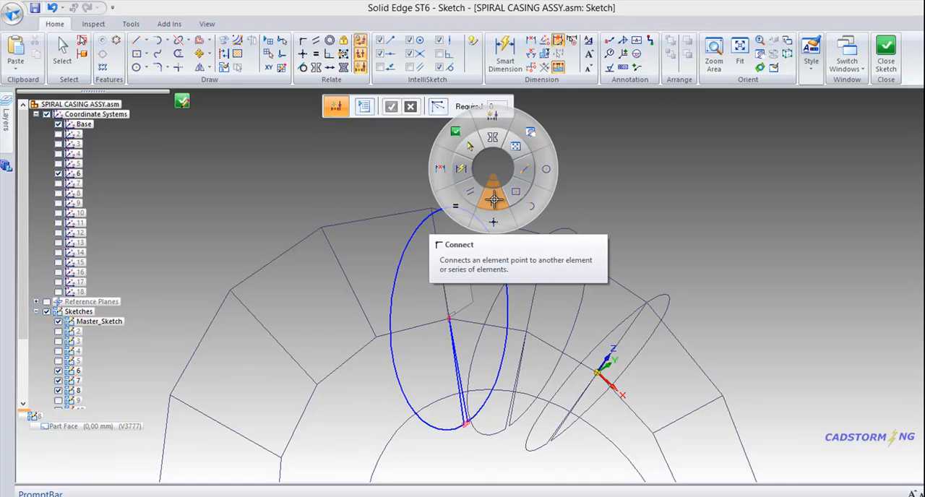
{"action": "left_click", "coordinate": [494, 201]}
{"action": "scroll", "coordinate": [448, 201], "scroll_direction": "up", "scroll_amount": 3}
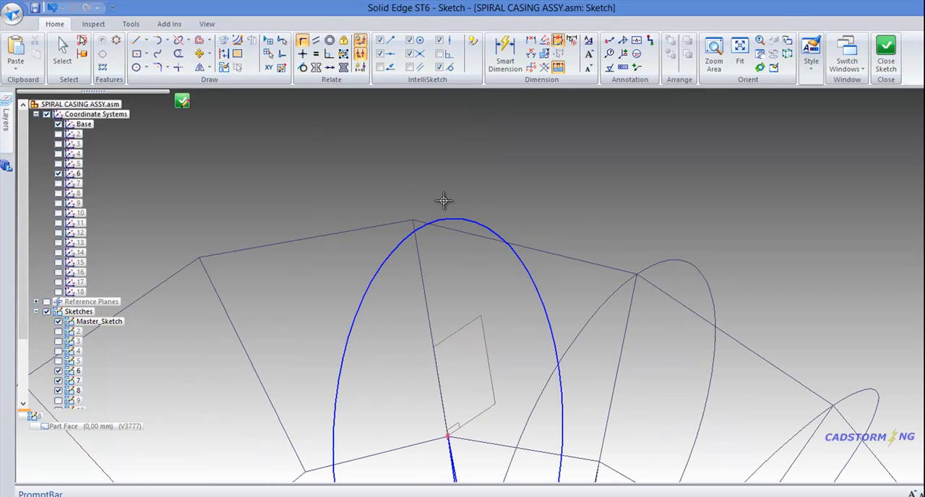
{"action": "left_click", "coordinate": [413, 230]}
{"action": "left_click", "coordinate": [412, 219]}
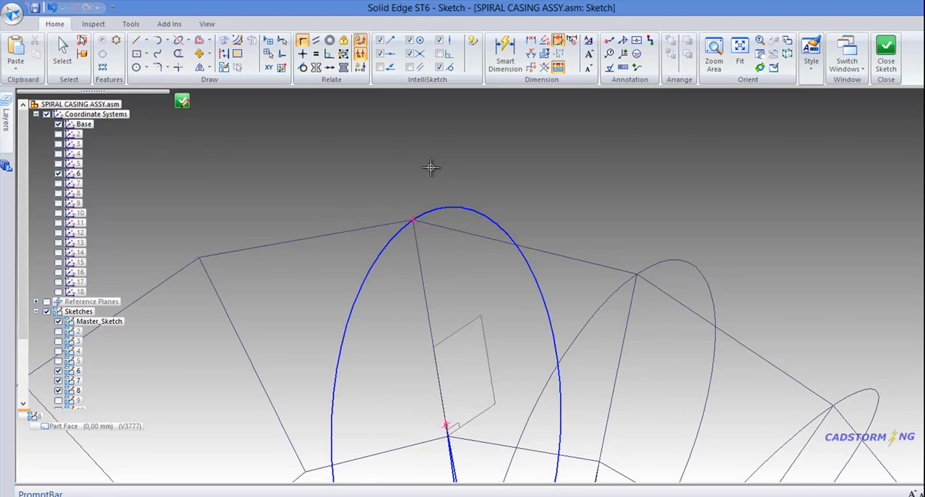
Step: Connect the shared endpoint of sketch 8's gap lines to the inner vertex of the master sketch
{"action": "scroll", "coordinate": [430, 167], "scroll_direction": "down", "scroll_amount": 2}
{"action": "middle_click_drag", "start_coordinate": [508, 223], "coordinate": [486, 230]}
{"action": "scroll", "coordinate": [431, 349], "scroll_direction": "up", "scroll_amount": 3}
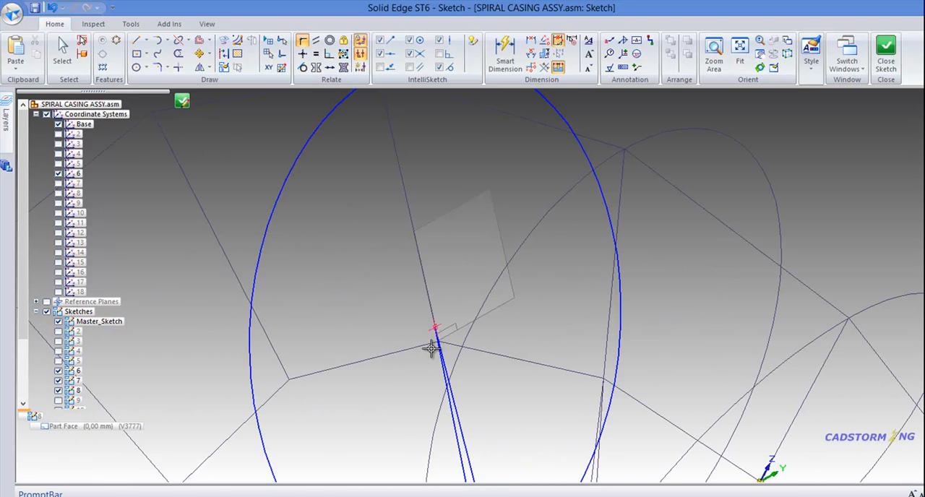
{"action": "scroll", "coordinate": [434, 326], "scroll_direction": "up", "scroll_amount": 2}
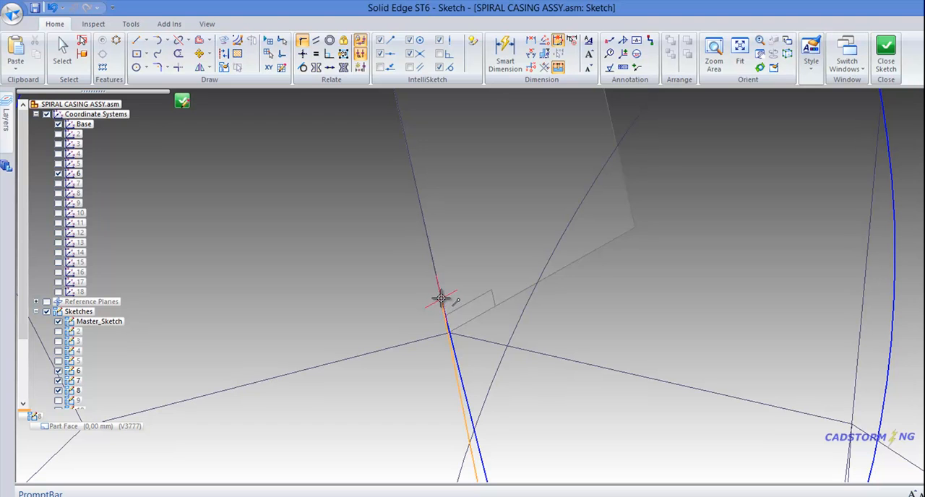
{"action": "left_click_drag", "start_coordinate": [440, 298], "coordinate": [447, 334]}
{"action": "scroll", "coordinate": [463, 311], "scroll_direction": "down", "scroll_amount": 5}
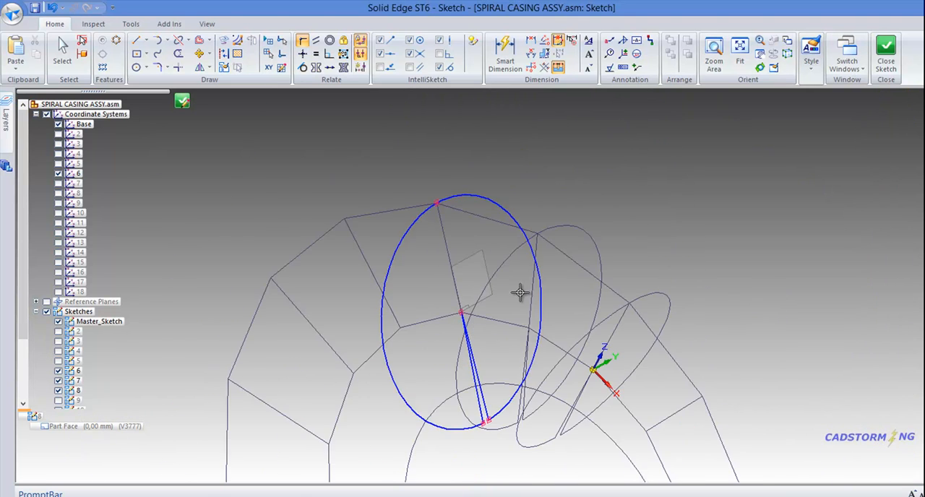
Step: Dimension the angle between sketch 8's two gap lines and set it to 4 degrees
{"action": "middle_click_drag", "start_coordinate": [473, 300], "coordinate": [686, 255]}
{"action": "right_click", "coordinate": [692, 252]}
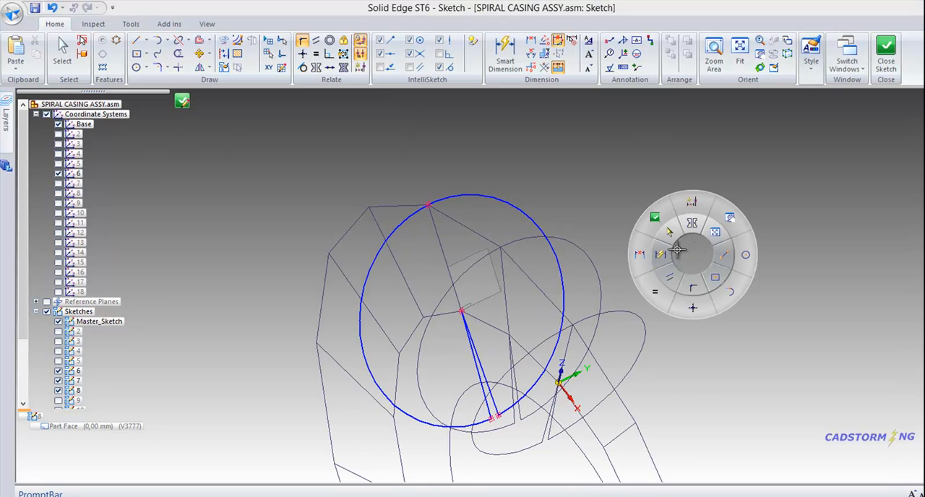
{"action": "left_click", "coordinate": [665, 261]}
{"action": "scroll", "coordinate": [518, 413], "scroll_direction": "up", "scroll_amount": 5}
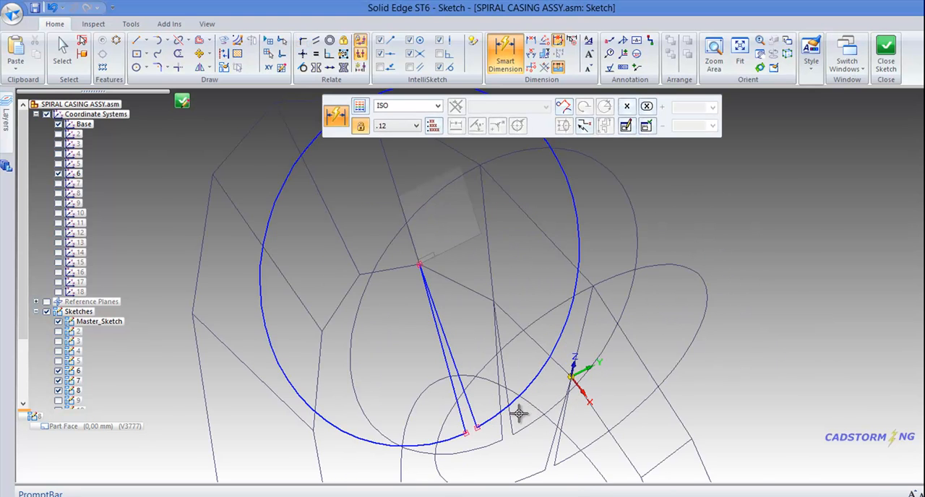
{"action": "left_click", "coordinate": [455, 415]}
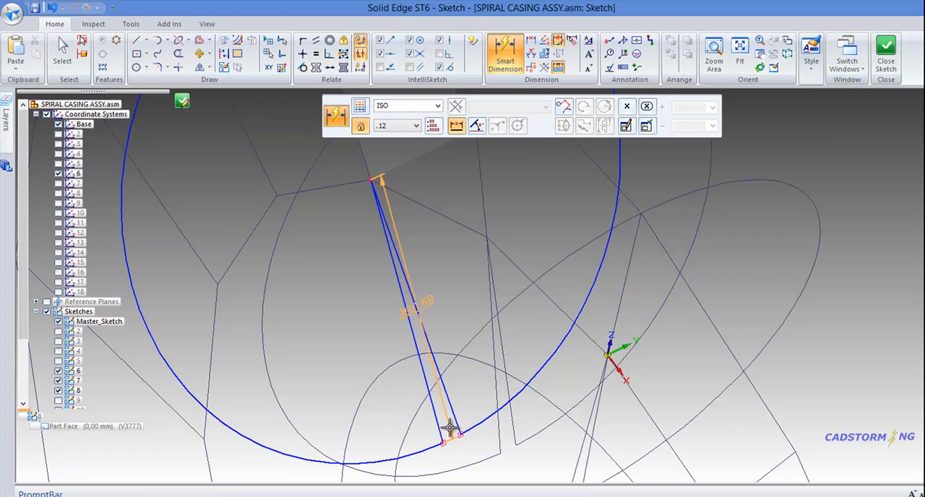
{"action": "left_click", "coordinate": [456, 426]}
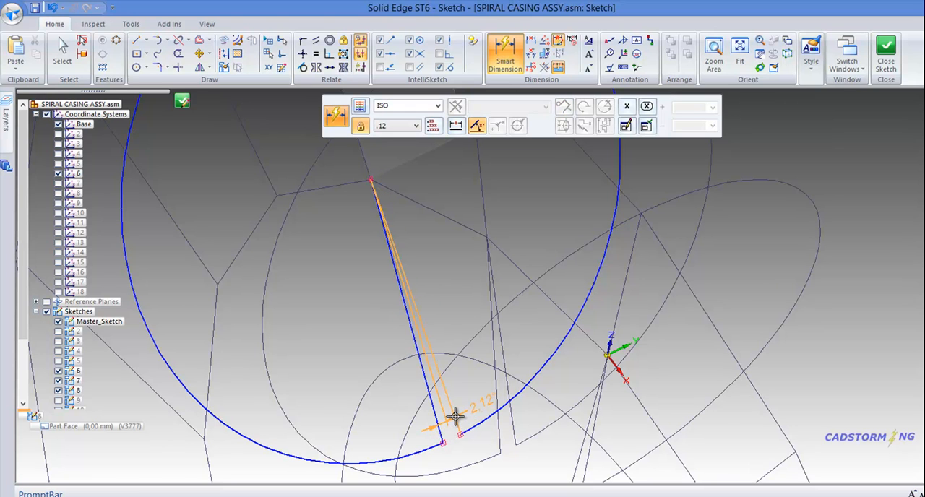
{"action": "left_click", "coordinate": [469, 475]}
{"action": "type", "text": "4"}
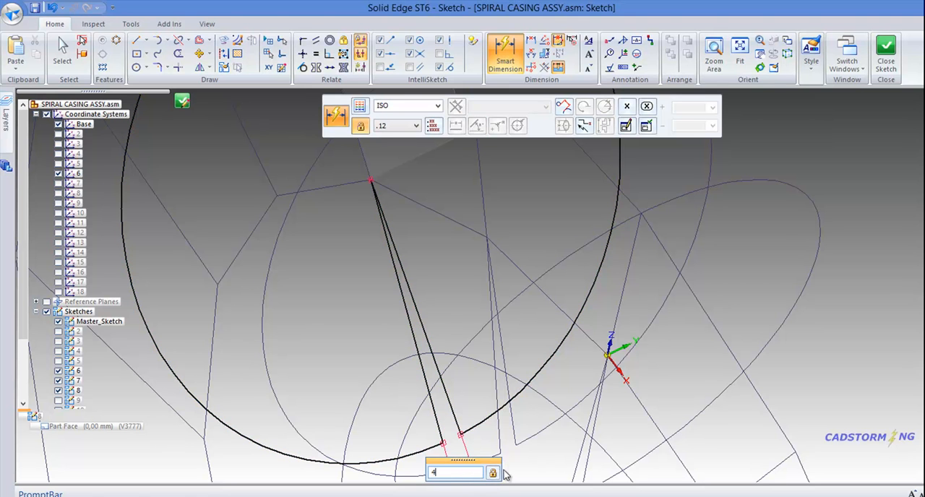
{"action": "key", "text": "Return"}
{"action": "scroll", "coordinate": [450, 391], "scroll_direction": "down", "scroll_amount": 5}
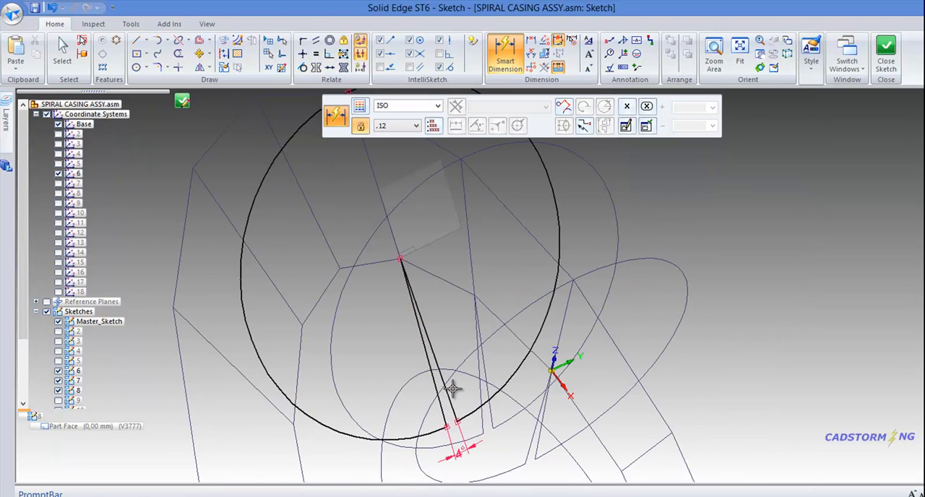
{"action": "mouse_move", "coordinate": [460, 328]}
{"action": "middle_mouse_down"}
{"action": "mouse_move", "coordinate": [510, 318]}
{"action": "mouse_move", "coordinate": [477, 320]}
{"action": "mouse_move", "coordinate": [476, 332]}
{"action": "middle_mouse_up"}
{"action": "key", "text": "Escape"}
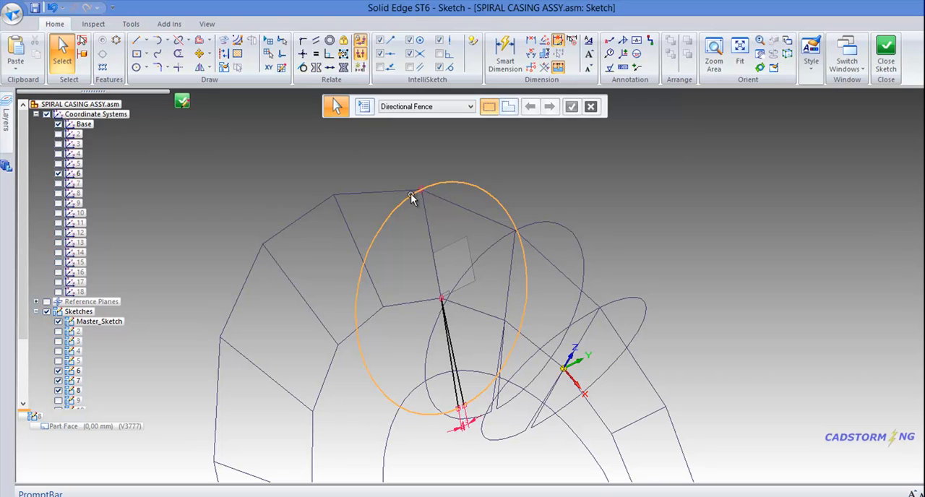
Step: Close the profile of sketch 8 to return to the assembly and select sketch 9
{"action": "right_click", "coordinate": [690, 205]}
{"action": "left_click", "coordinate": [656, 172]}
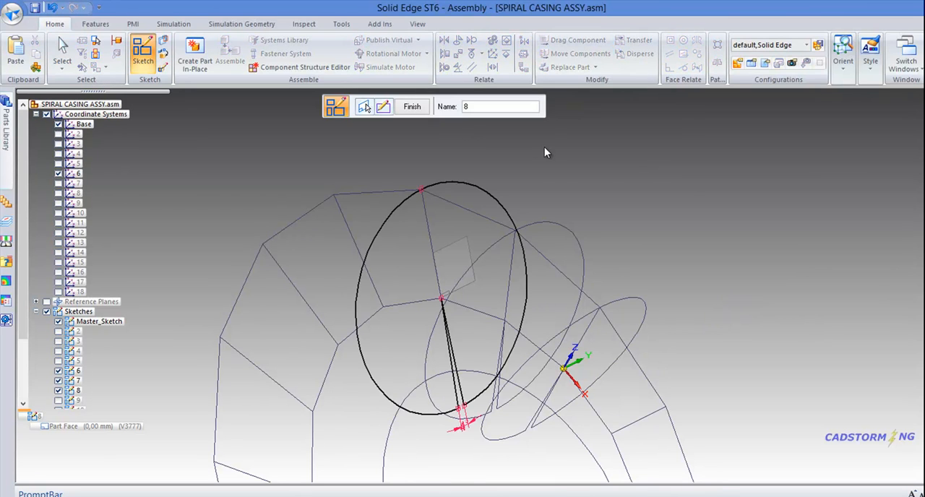
{"action": "left_click", "coordinate": [314, 221]}
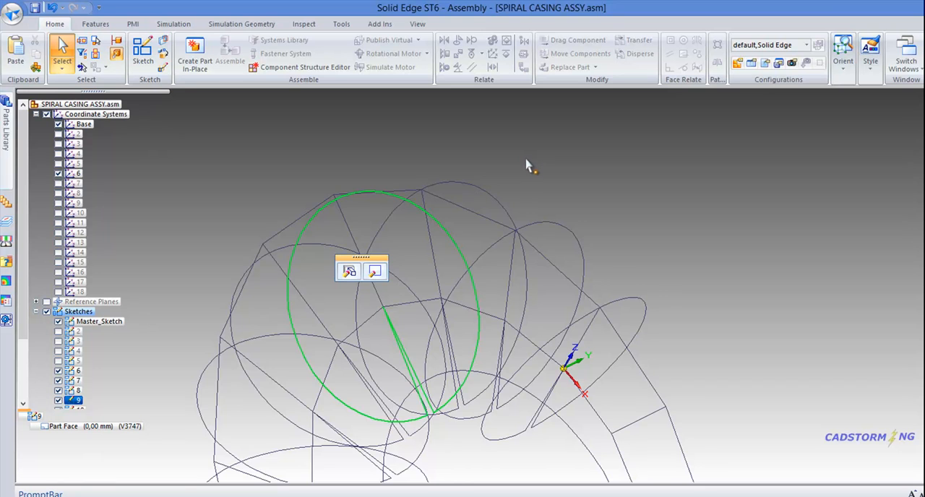
{"action": "scroll", "coordinate": [527, 160], "scroll_direction": "down", "scroll_amount": 2}
{"action": "mouse_move", "coordinate": [539, 185]}
{"action": "middle_mouse_down"}
{"action": "mouse_move", "coordinate": [562, 172]}
{"action": "mouse_move", "coordinate": [508, 160]}
{"action": "middle_mouse_up"}
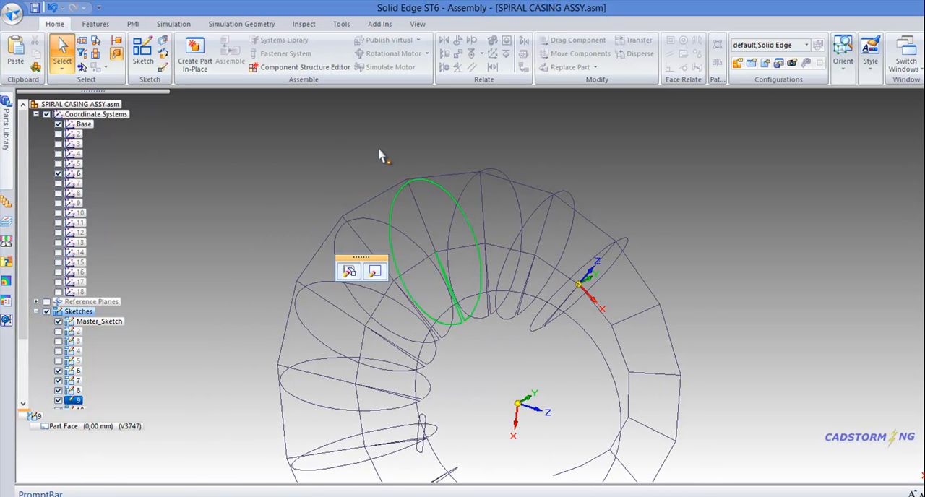
{"action": "scroll", "coordinate": [383, 156], "scroll_direction": "up", "scroll_amount": 1}
{"action": "mouse_move", "coordinate": [427, 157]}
{"action": "middle_mouse_down"}
{"action": "mouse_move", "coordinate": [417, 143]}
{"action": "mouse_move", "coordinate": [419, 160]}
{"action": "middle_mouse_up"}
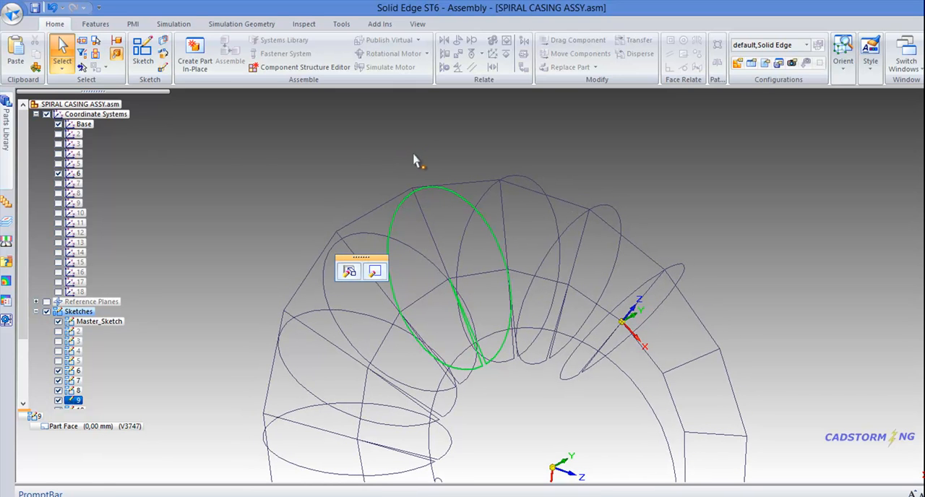
{"action": "left_click", "coordinate": [375, 172]}
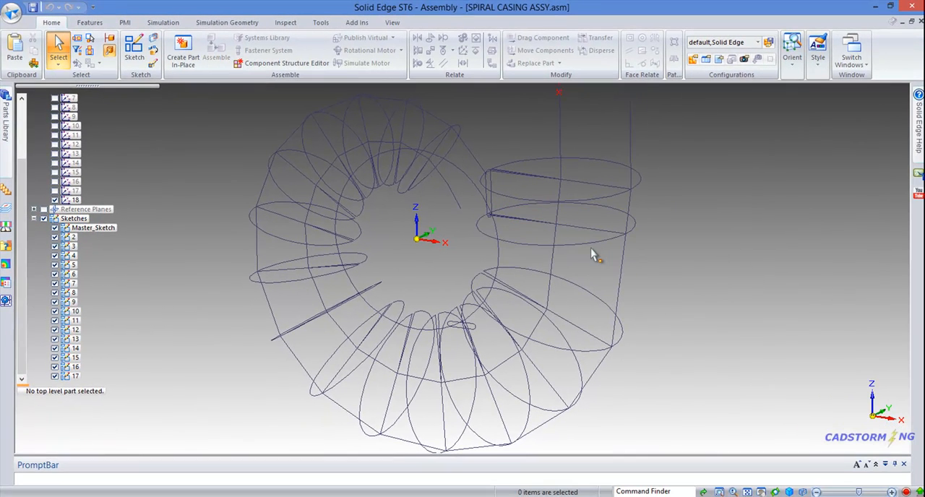
Step: Open sketch 16's profile for editing and delete its copied relations at the arc's outer point, including the symmetric relation of the gap lines
{"action": "left_click", "coordinate": [588, 243]}
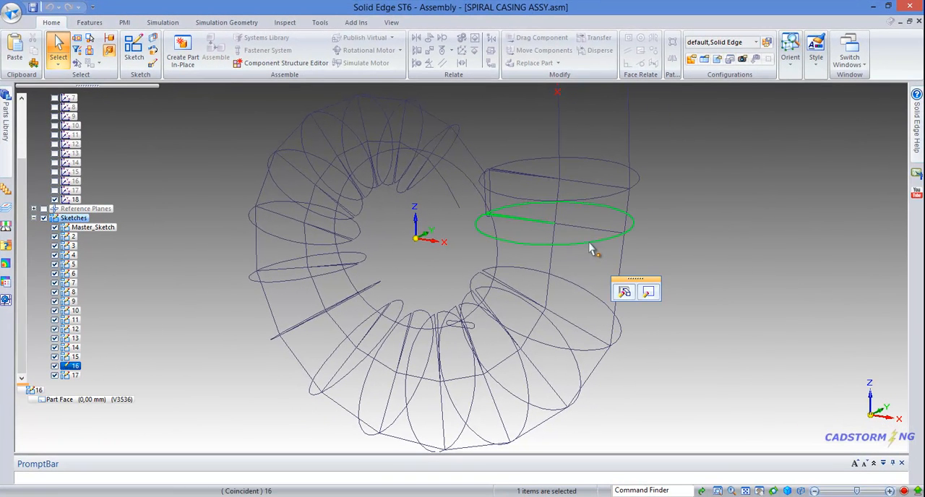
{"action": "left_click", "coordinate": [648, 291]}
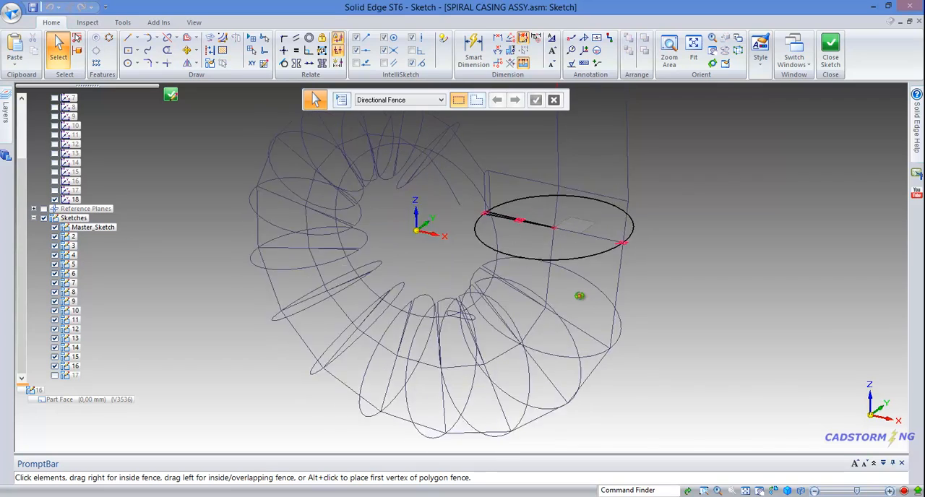
{"action": "middle_click_drag", "start_coordinate": [579, 295], "coordinate": [543, 232]}
{"action": "scroll", "coordinate": [532, 219], "scroll_direction": "up", "scroll_amount": 6}
{"action": "mouse_move", "coordinate": [493, 195]}
{"action": "middle_mouse_down"}
{"action": "mouse_move", "coordinate": [520, 206]}
{"action": "mouse_move", "coordinate": [485, 216]}
{"action": "mouse_move", "coordinate": [503, 209]}
{"action": "middle_mouse_up"}
{"action": "scroll", "coordinate": [818, 304], "scroll_direction": "up", "scroll_amount": 4}
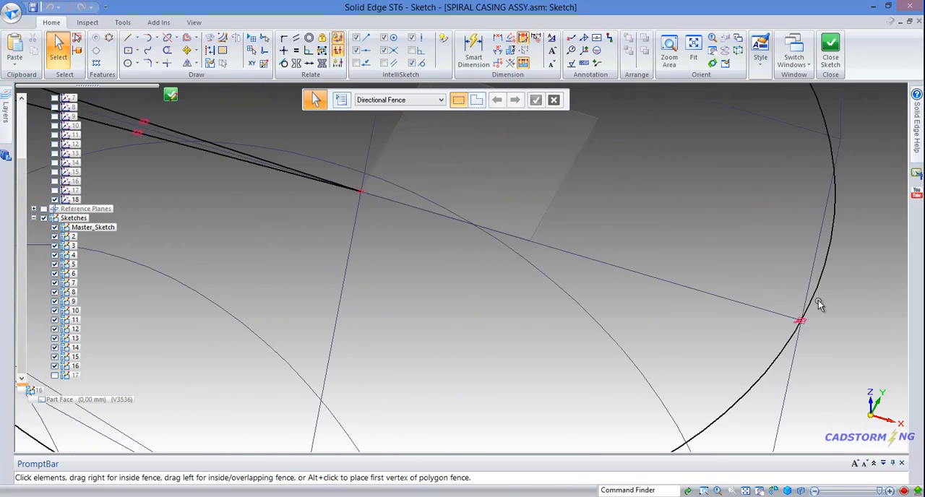
{"action": "left_click_drag", "start_coordinate": [747, 287], "coordinate": [853, 355]}
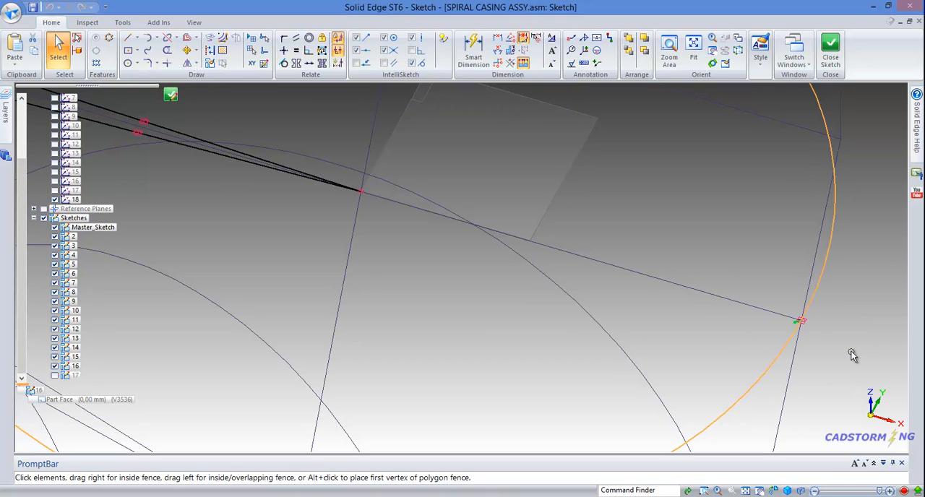
{"action": "key", "text": "Delete"}
{"action": "left_click", "coordinate": [805, 323]}
{"action": "key", "text": "Delete"}
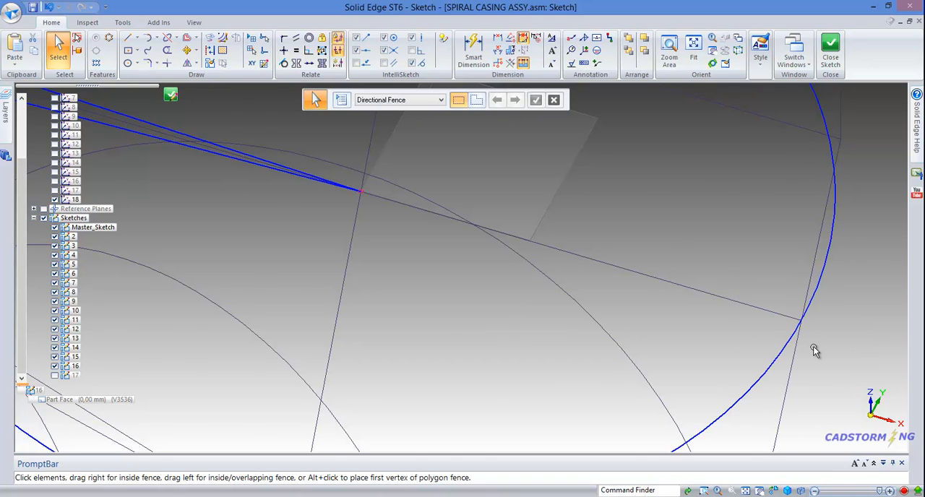
{"action": "scroll", "coordinate": [814, 349], "scroll_direction": "down", "scroll_amount": 2}
{"action": "scroll", "coordinate": [562, 345], "scroll_direction": "down", "scroll_amount": 1}
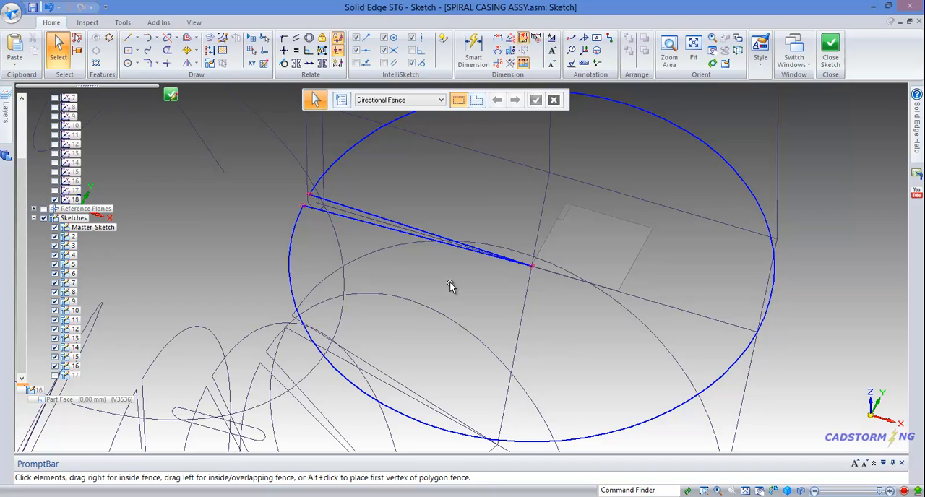
{"action": "left_click", "coordinate": [305, 208]}
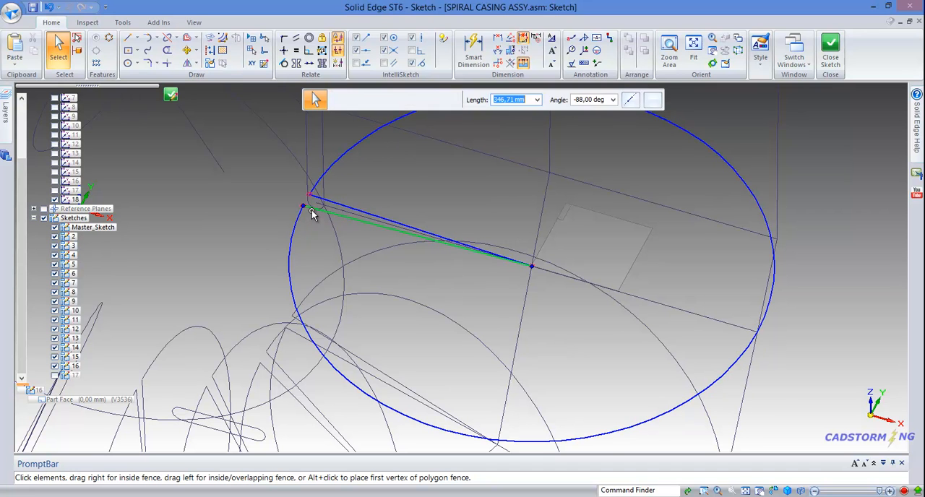
{"action": "key", "text": "Escape"}
{"action": "scroll", "coordinate": [435, 307], "scroll_direction": "down", "scroll_amount": 2}
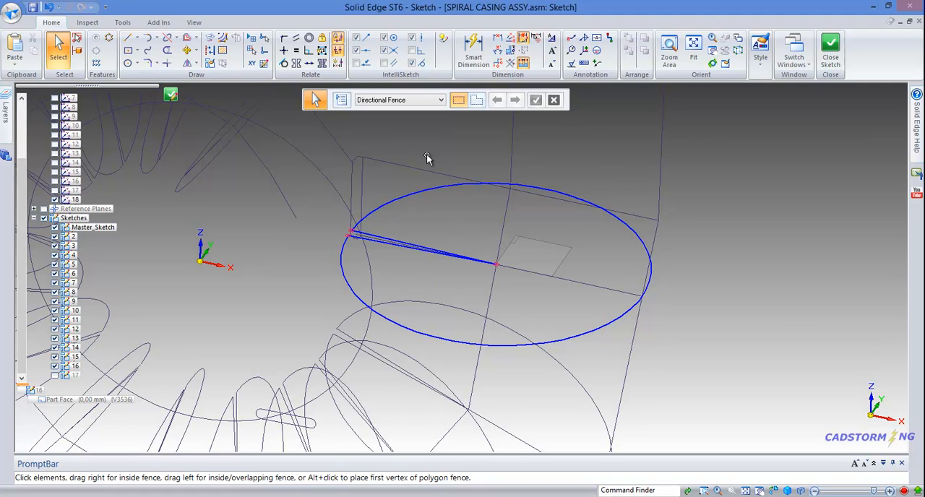
Step: Apply the Relationship Assistant to all elements of sketch 16's profile
{"action": "right_click", "coordinate": [705, 205]}
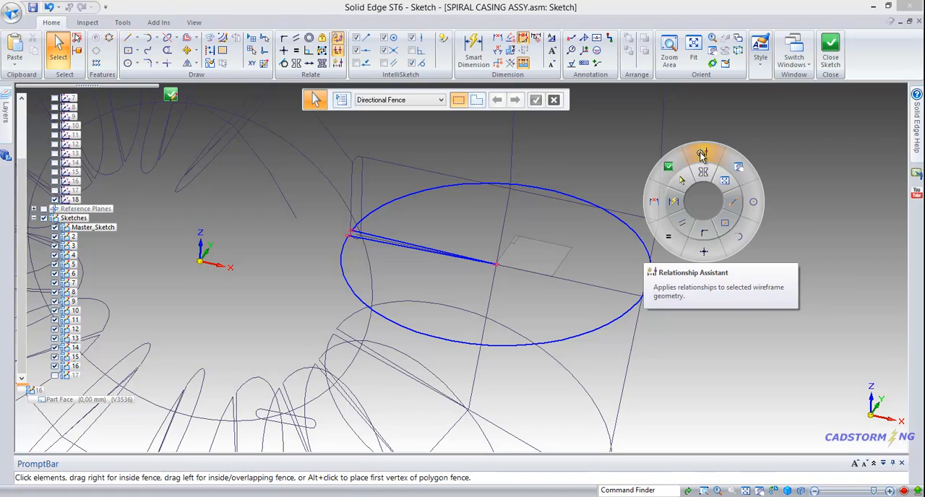
{"action": "left_click", "coordinate": [702, 154]}
{"action": "left_click_drag", "start_coordinate": [268, 116], "coordinate": [748, 384]}
{"action": "right_click", "coordinate": [709, 337]}
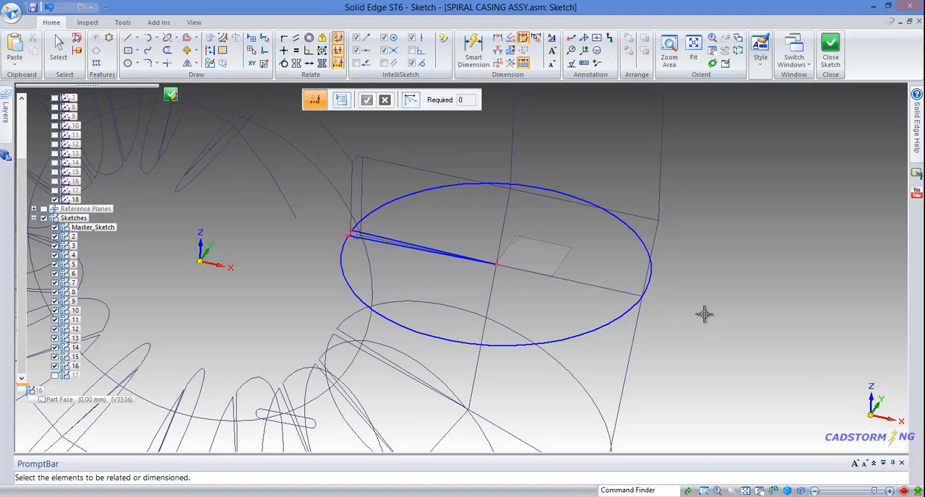
Step: Connect the arc of sketch 16's profile to the outer vertex of the master sketch's section line
{"action": "right_click", "coordinate": [704, 313]}
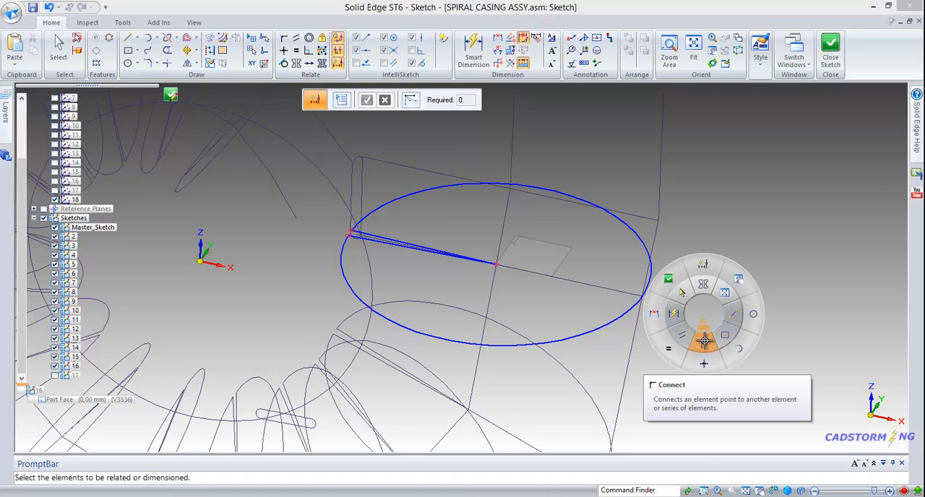
{"action": "left_click", "coordinate": [704, 340]}
{"action": "mouse_move", "coordinate": [673, 304]}
{"action": "middle_mouse_down"}
{"action": "mouse_move", "coordinate": [681, 320]}
{"action": "mouse_move", "coordinate": [653, 302]}
{"action": "mouse_move", "coordinate": [607, 309]}
{"action": "mouse_move", "coordinate": [623, 305]}
{"action": "middle_mouse_up"}
{"action": "scroll", "coordinate": [664, 299], "scroll_direction": "up", "scroll_amount": 4}
{"action": "middle_click_drag", "start_coordinate": [506, 302], "coordinate": [448, 304]}
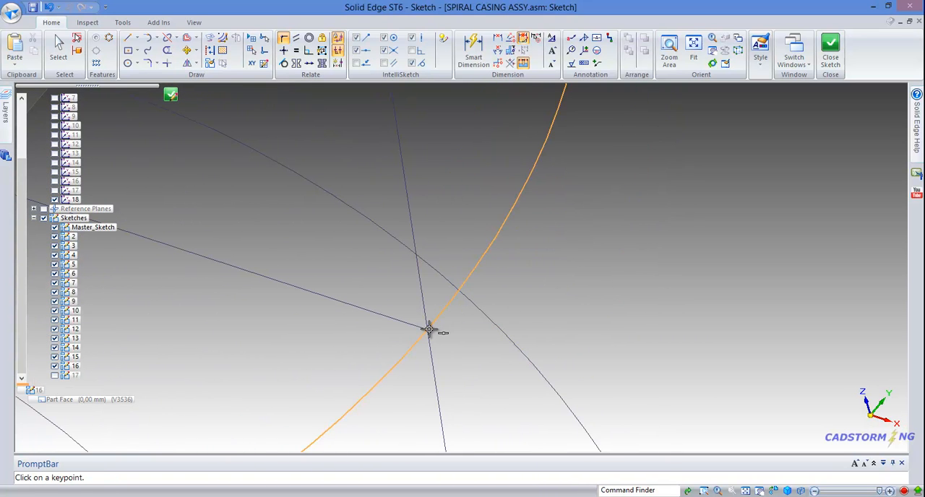
{"action": "left_click", "coordinate": [429, 328]}
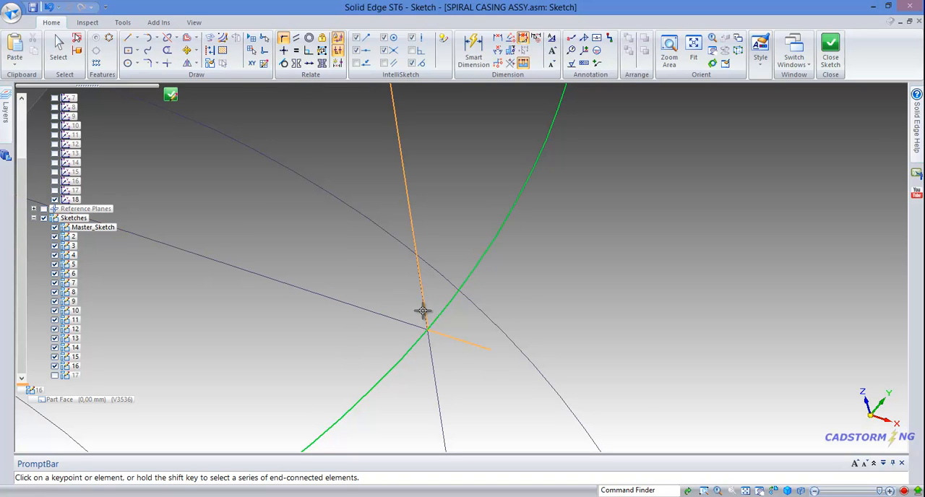
{"action": "left_click", "coordinate": [426, 326]}
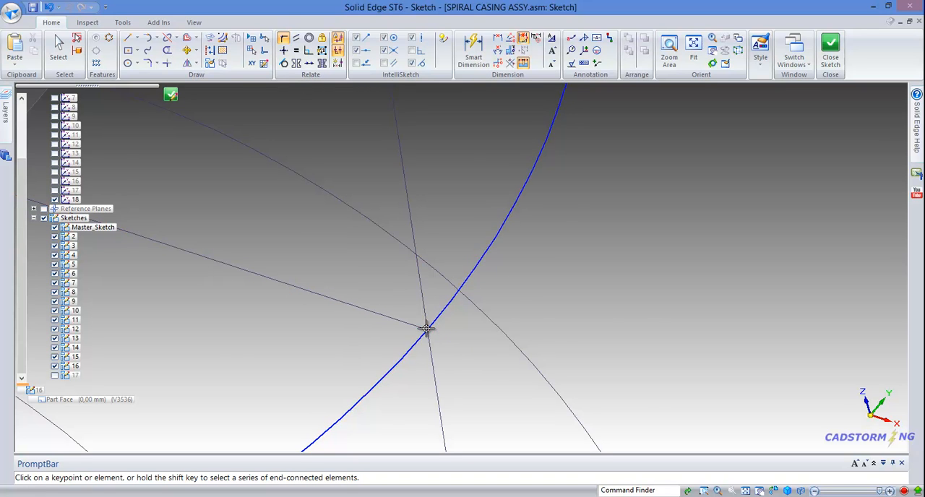
Step: Pull the shared endpoint of sketch 16's two gap lines away from the master sketch's section centre point
{"action": "scroll", "coordinate": [657, 310], "scroll_direction": "down", "scroll_amount": 6}
{"action": "middle_click_drag", "start_coordinate": [517, 307], "coordinate": [540, 308]}
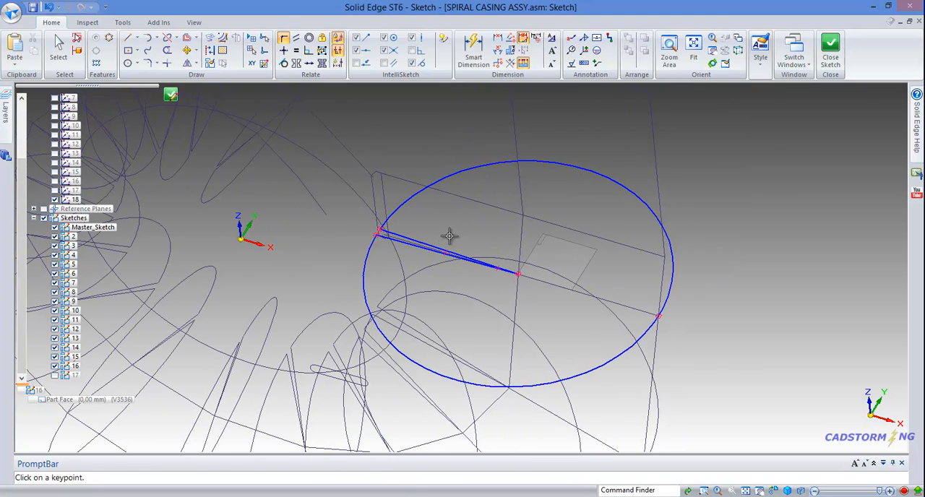
{"action": "scroll", "coordinate": [450, 237], "scroll_direction": "up", "scroll_amount": 3}
{"action": "key", "text": "Escape"}
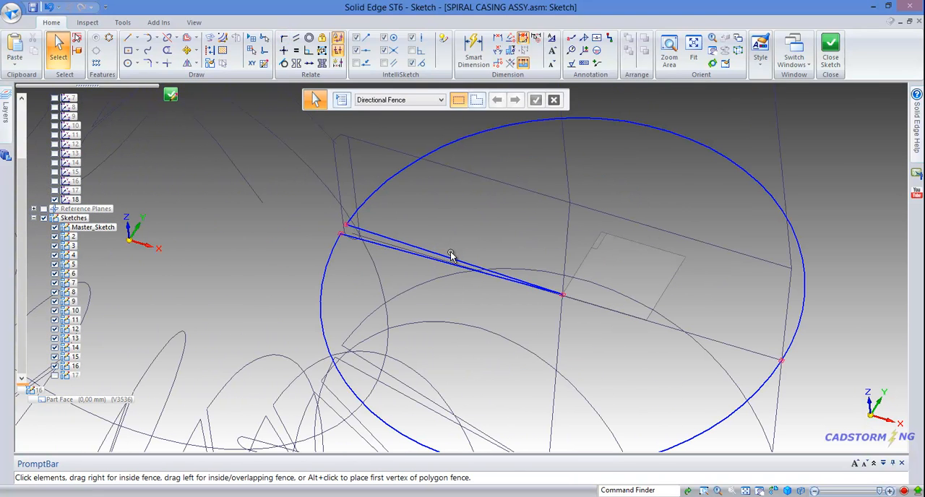
{"action": "left_click", "coordinate": [450, 256]}
{"action": "left_click_drag", "start_coordinate": [552, 289], "coordinate": [532, 291]}
{"action": "middle_click_drag", "start_coordinate": [581, 229], "coordinate": [596, 216]}
{"action": "left_click", "coordinate": [725, 173]}
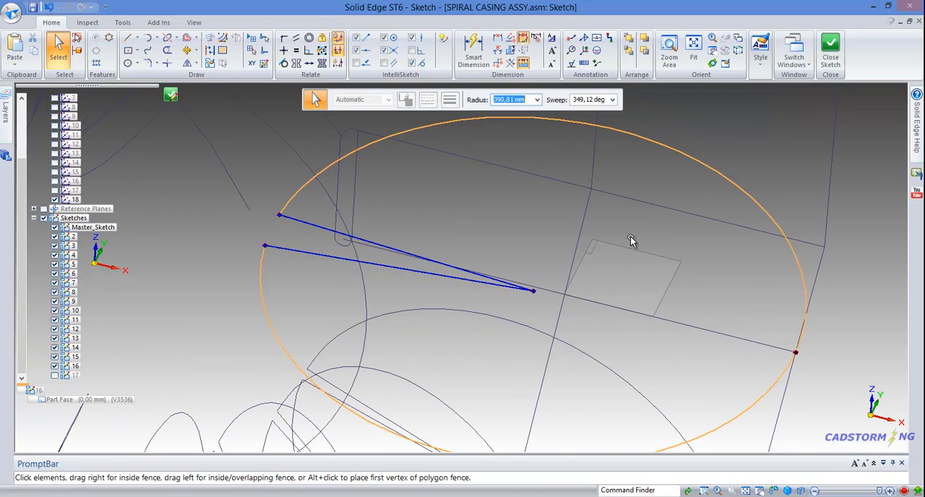
Step: Connect the shared endpoint of the two gap lines to the centre vertex of the master sketch's section line
{"action": "left_click", "coordinate": [522, 226]}
{"action": "right_click_drag", "start_coordinate": [437, 182], "coordinate": [436, 200]}
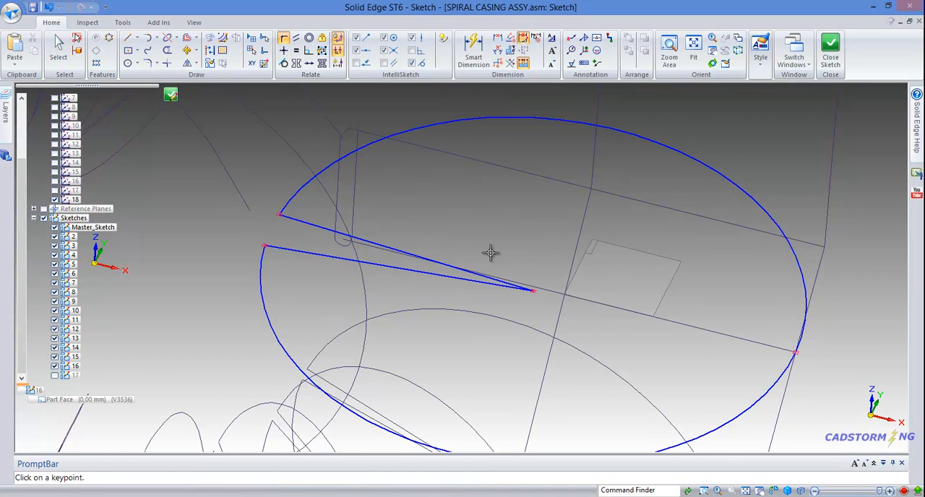
{"action": "left_click", "coordinate": [532, 291]}
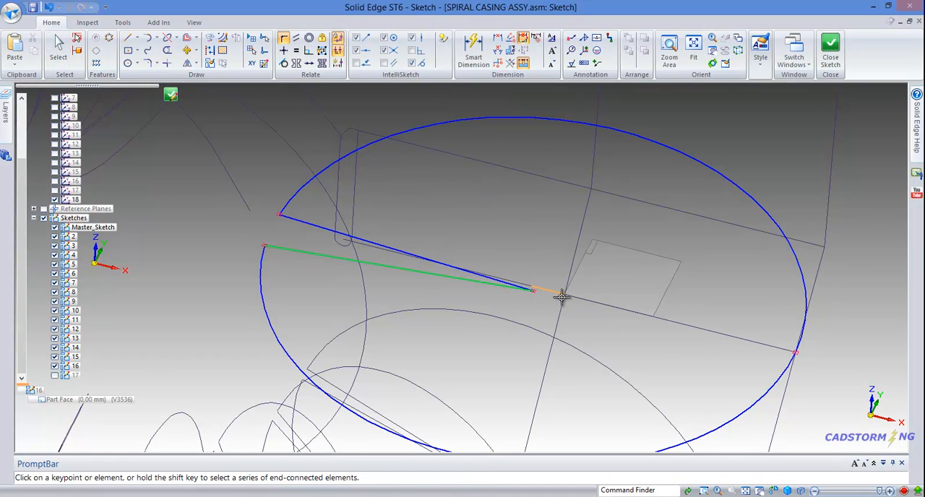
{"action": "left_click", "coordinate": [562, 295]}
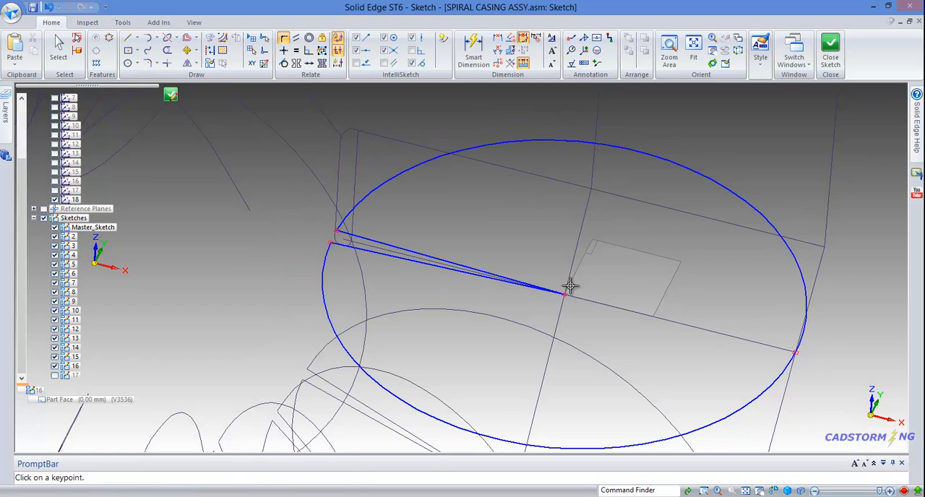
Step: Make the two gap lines symmetric about the included section line that runs from the centre to the outer vertex
{"action": "middle_click_drag", "start_coordinate": [502, 264], "coordinate": [499, 261]}
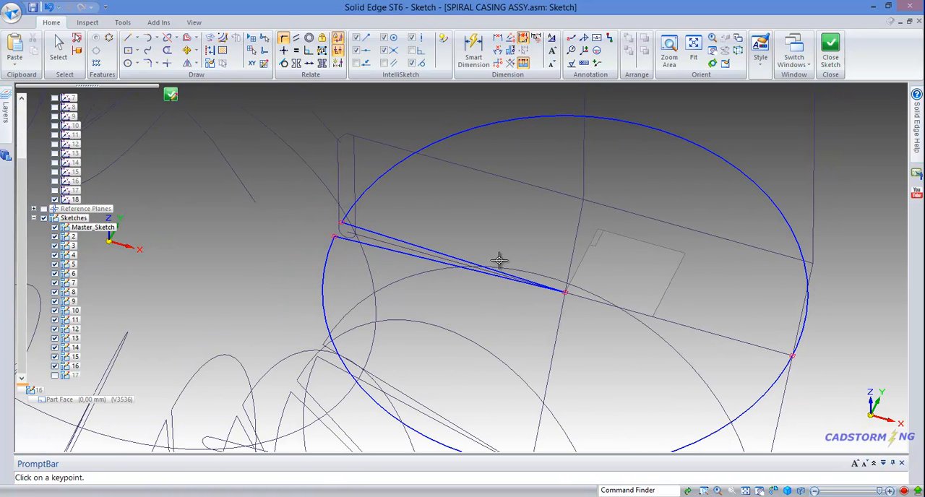
{"action": "right_click_drag", "start_coordinate": [467, 194], "coordinate": [471, 165]}
{"action": "left_click", "coordinate": [692, 327]}
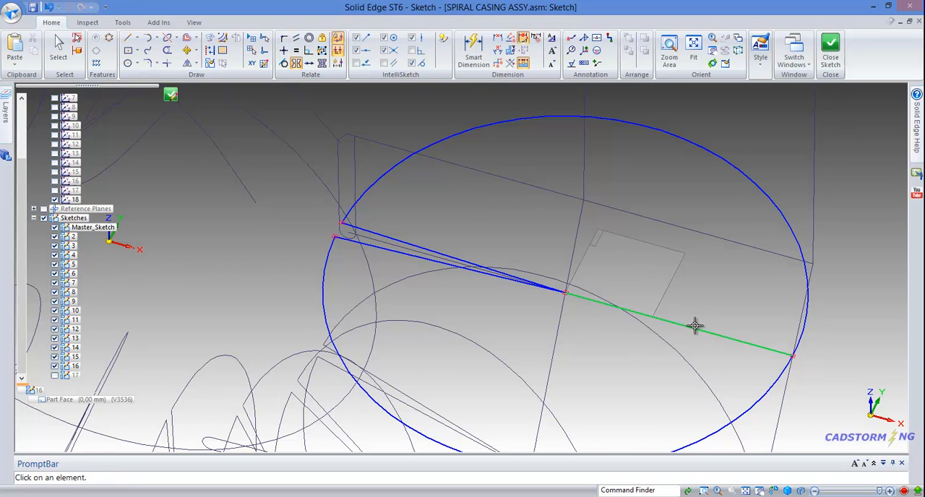
{"action": "left_click", "coordinate": [391, 238]}
{"action": "left_click", "coordinate": [389, 252]}
{"action": "mouse_move", "coordinate": [473, 219]}
{"action": "middle_mouse_down"}
{"action": "mouse_move", "coordinate": [473, 205]}
{"action": "mouse_move", "coordinate": [477, 213]}
{"action": "middle_mouse_up"}
{"action": "key", "text": "Escape"}
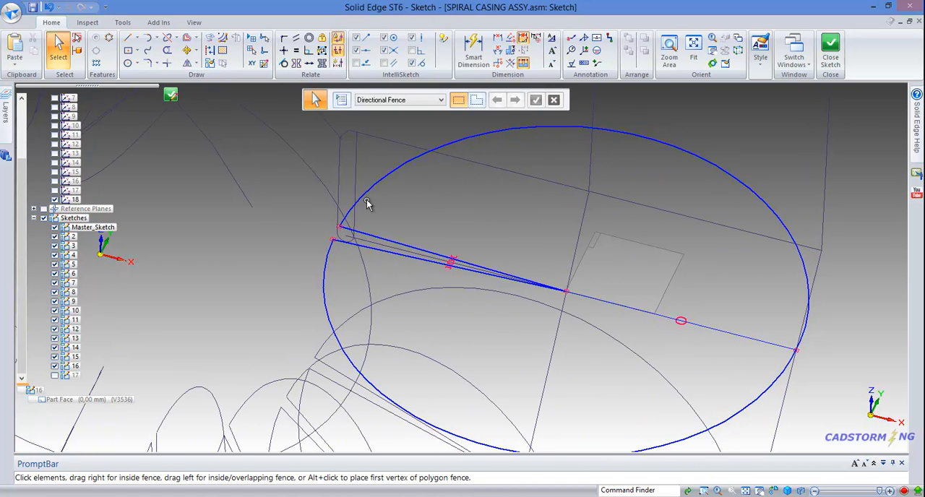
Step: Open the gap wide by moving the upper gap line's arc endpoint until the line's angle is about 50.82 degrees
{"action": "left_click", "coordinate": [367, 235]}
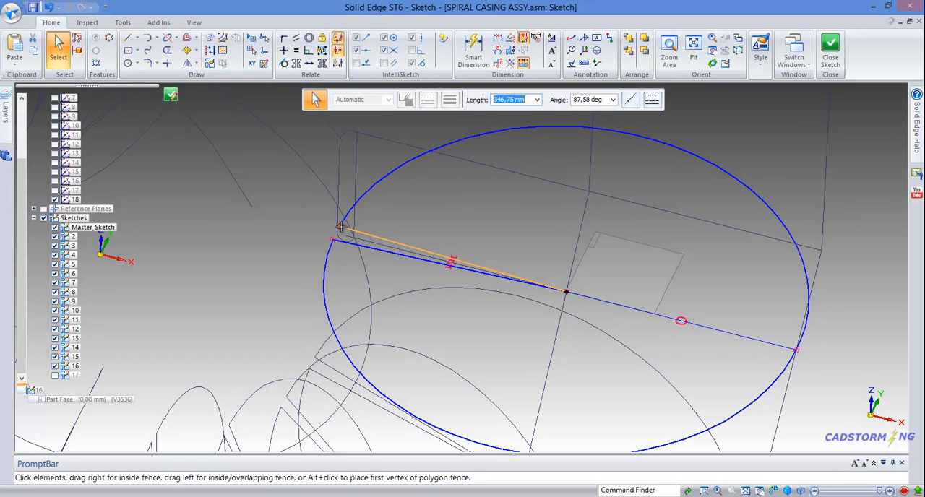
{"action": "left_click_drag", "start_coordinate": [341, 227], "coordinate": [461, 182]}
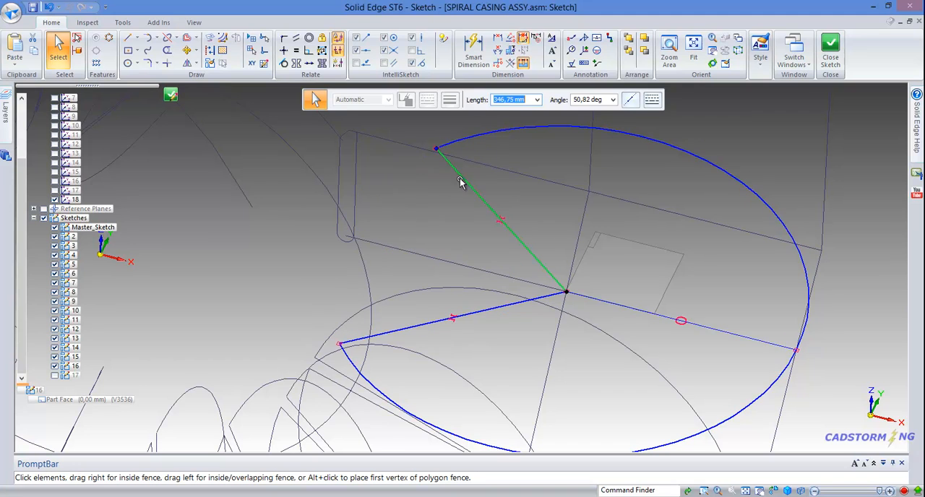
{"action": "left_click", "coordinate": [424, 209]}
{"action": "key", "text": "alt+Tab"}
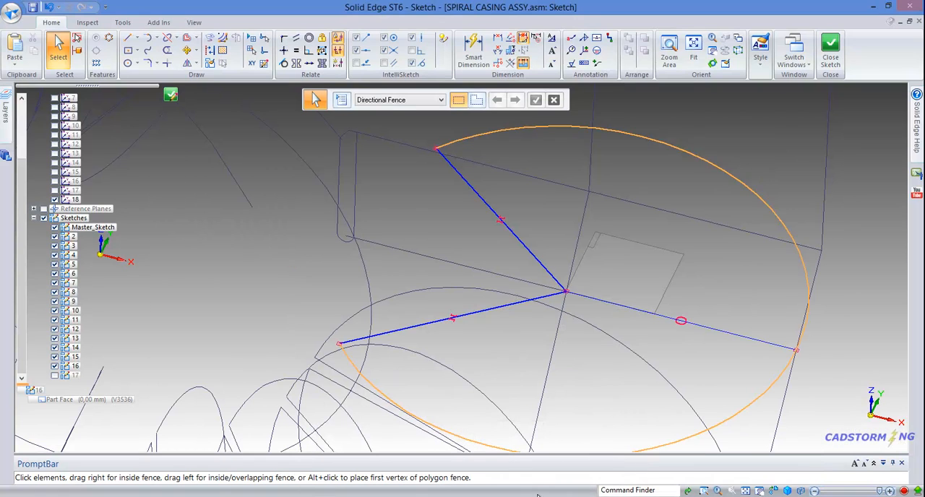
{"action": "right_click", "coordinate": [432, 240]}
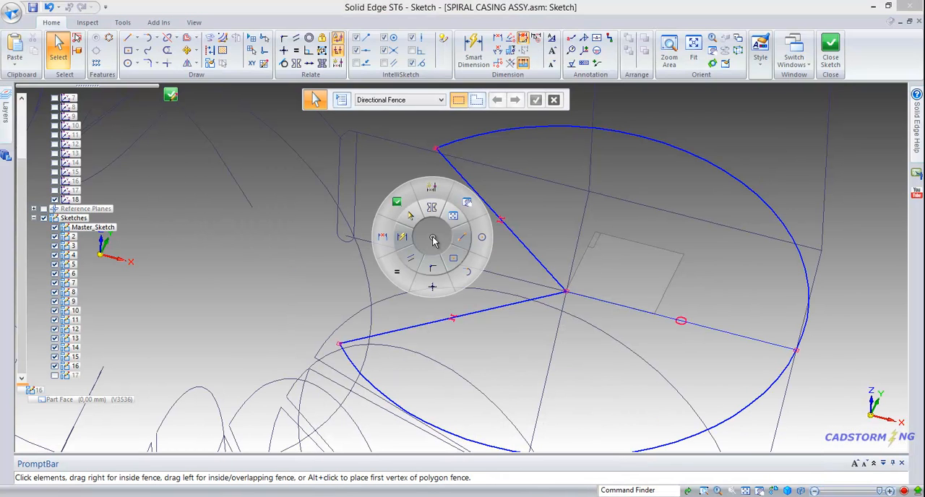
{"action": "left_click", "coordinate": [468, 270]}
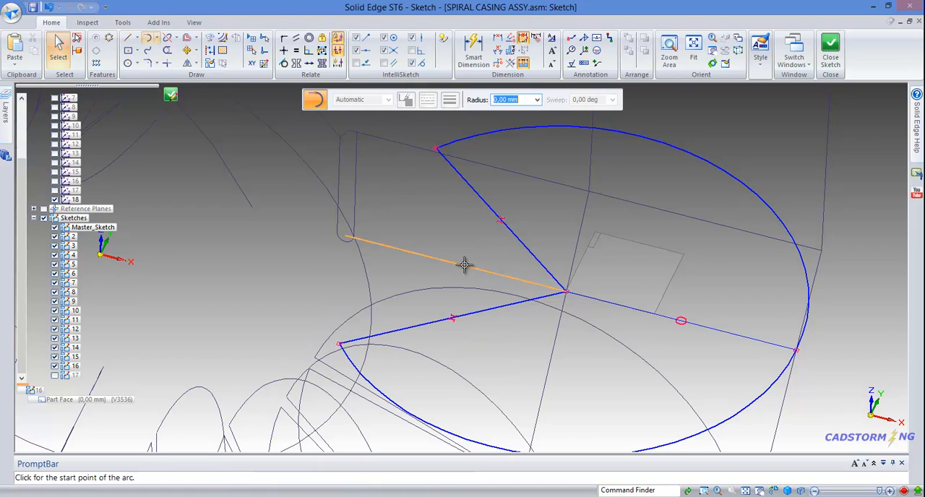
{"action": "left_click", "coordinate": [436, 149]}
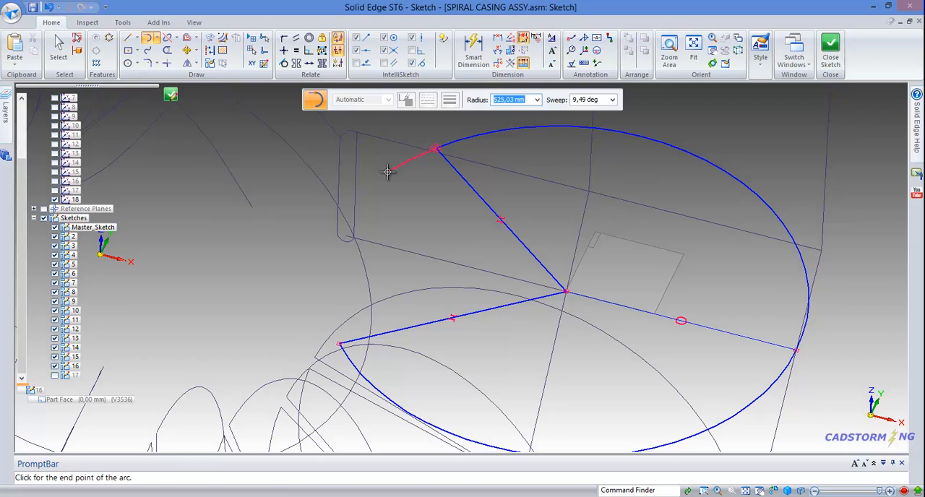
{"action": "key", "text": "Escape"}
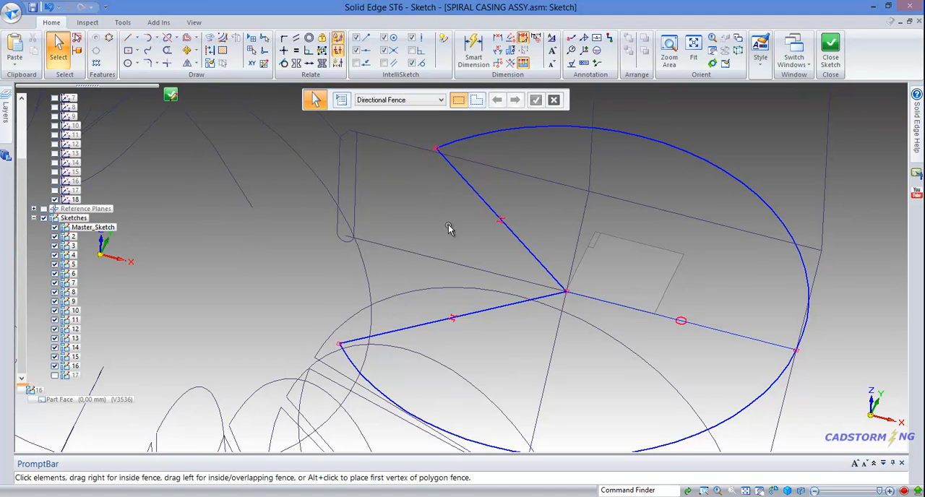
Step: Bridge the arc's two open ends with three connected lines, the first about 92 mm and continuing the upper arc end, the middle one vertical
{"action": "right_click", "coordinate": [449, 228]}
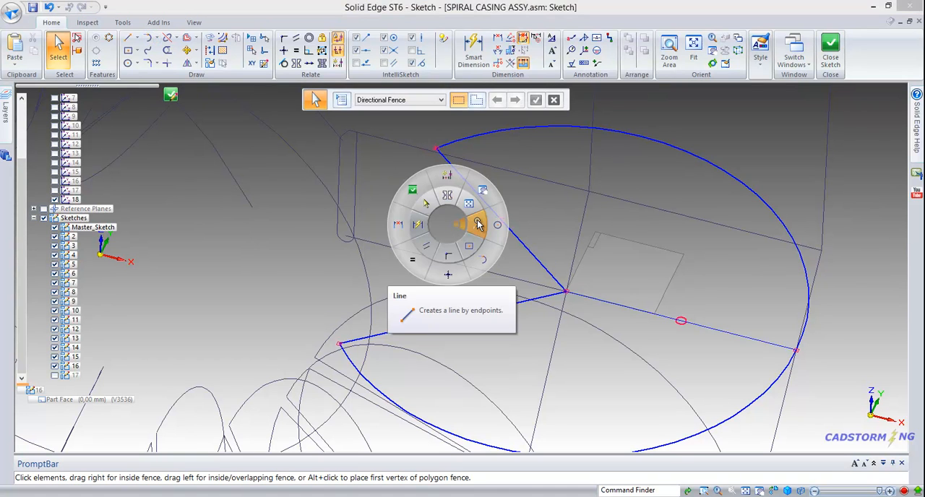
{"action": "left_click", "coordinate": [480, 224]}
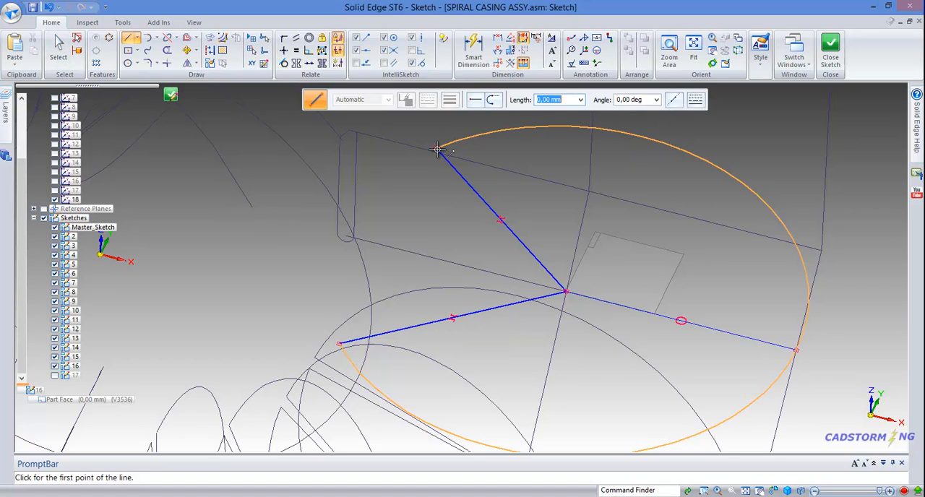
{"action": "left_click", "coordinate": [437, 149]}
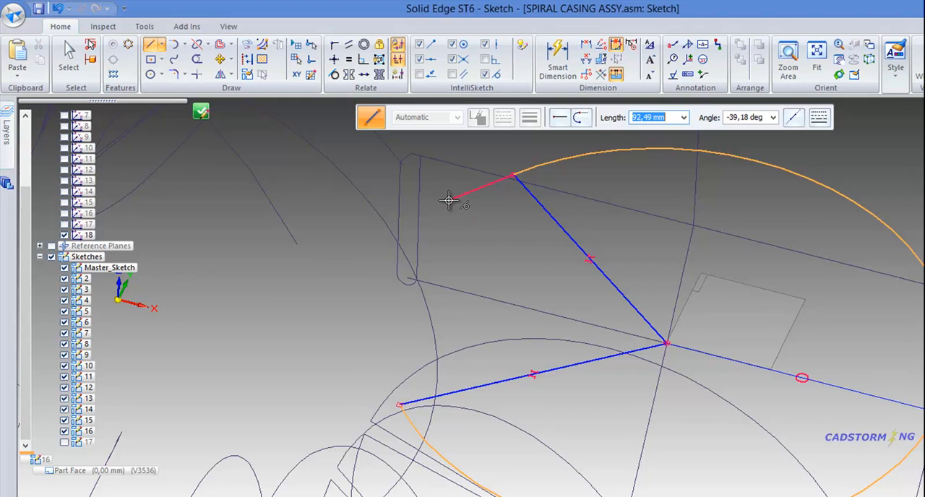
{"action": "left_click", "coordinate": [449, 200]}
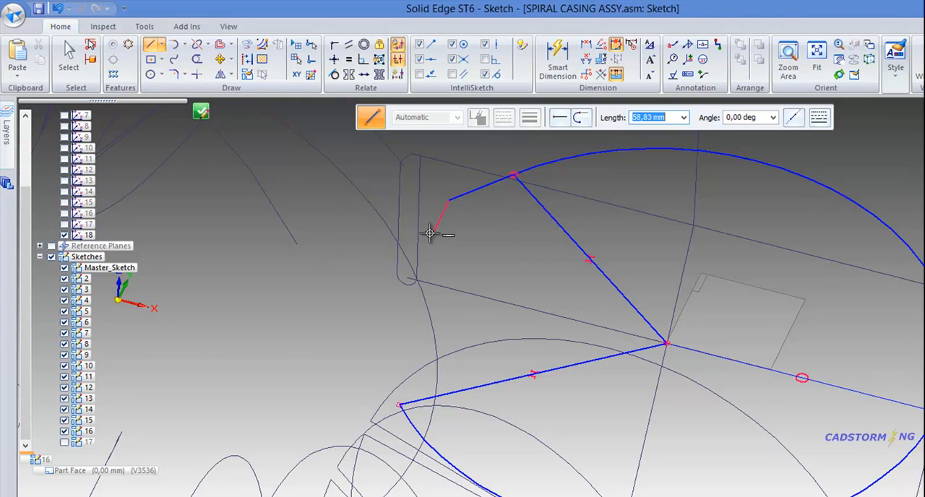
{"action": "left_click", "coordinate": [392, 312]}
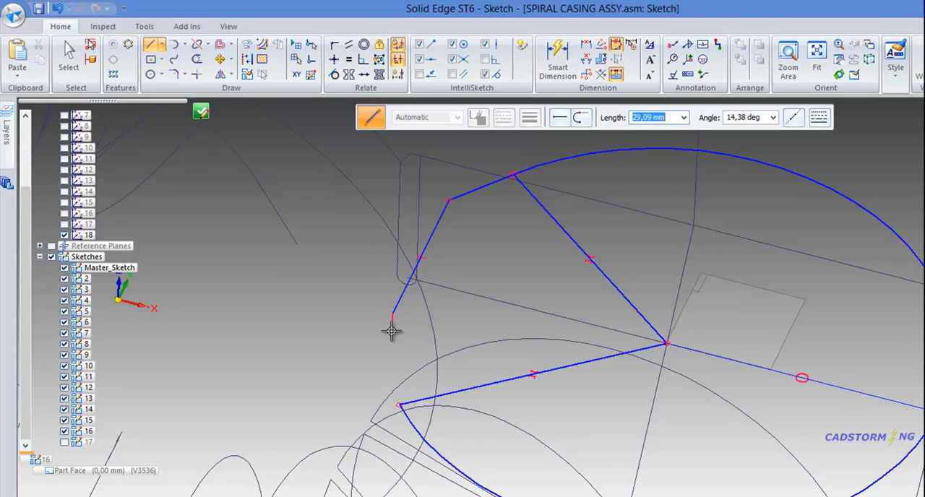
{"action": "left_click", "coordinate": [400, 406]}
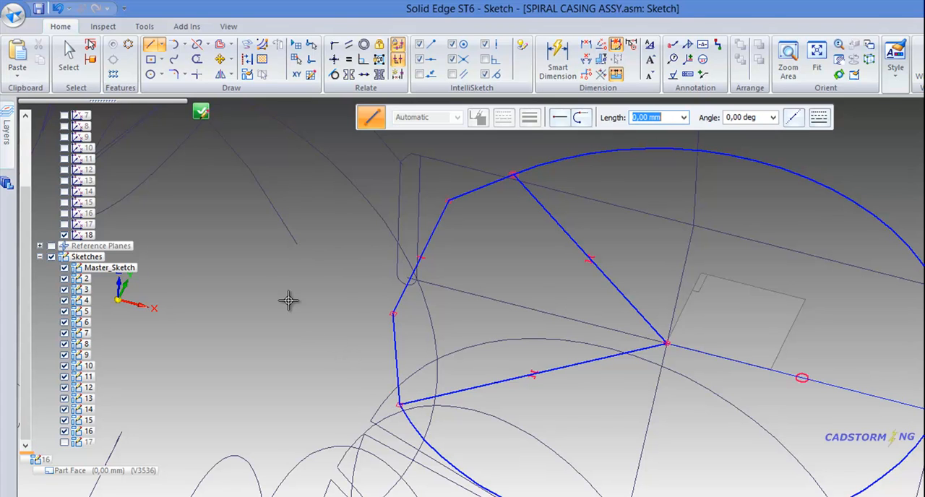
{"action": "right_click", "coordinate": [294, 273]}
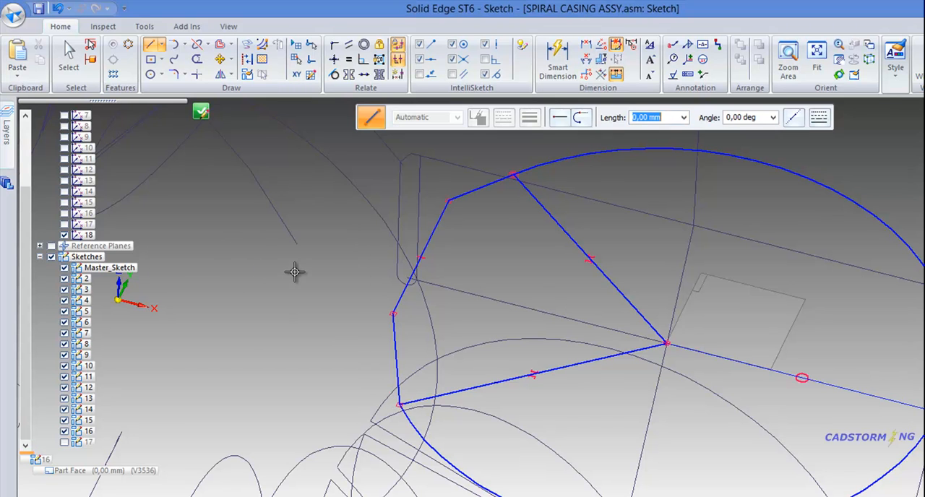
Step: Make the lowest of the three connecting lines tangent to the arc at its lower end
{"action": "left_click", "coordinate": [333, 74]}
{"action": "left_click", "coordinate": [394, 379]}
{"action": "left_click", "coordinate": [413, 430]}
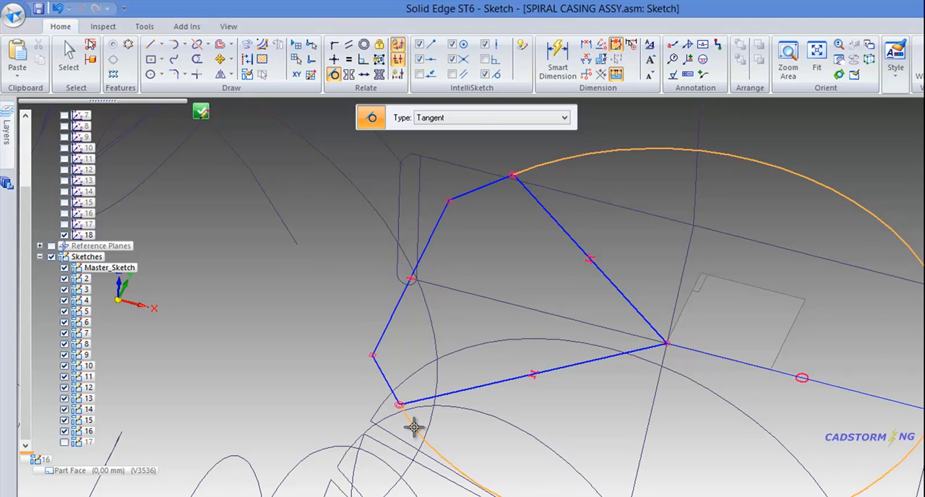
Step: Start an angular dimension on the upper tangent line and show coordinate system 16 as its reference
{"action": "right_click", "coordinate": [531, 247]}
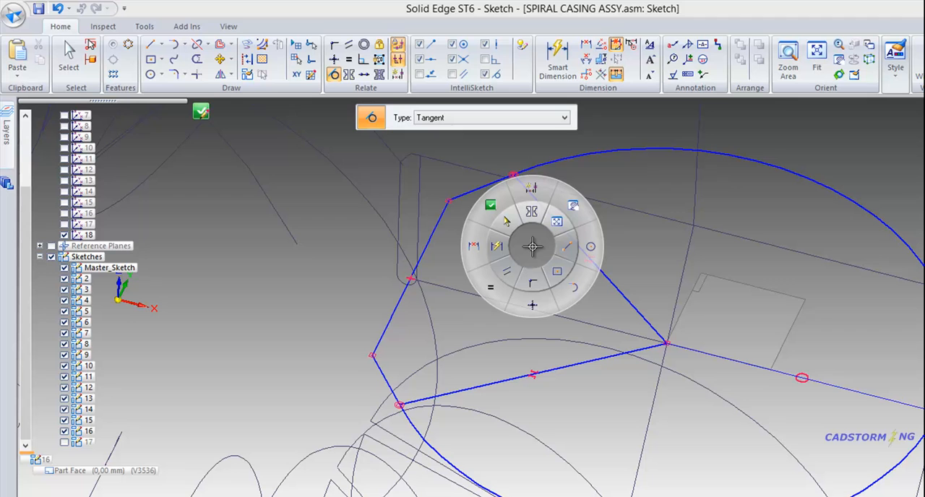
{"action": "left_click", "coordinate": [497, 247]}
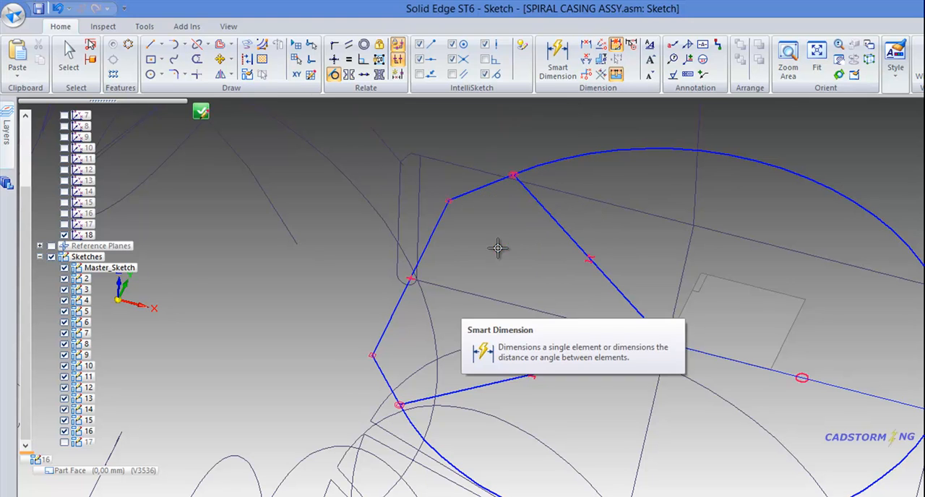
{"action": "left_click", "coordinate": [466, 191]}
{"action": "key", "text": "a"}
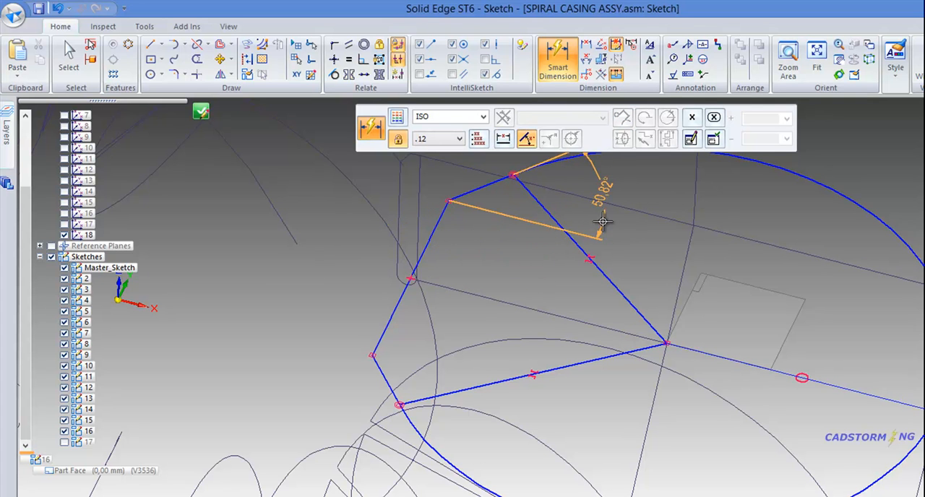
{"action": "mouse_move", "coordinate": [618, 241]}
{"action": "middle_mouse_down"}
{"action": "mouse_move", "coordinate": [622, 272]}
{"action": "mouse_move", "coordinate": [619, 261]}
{"action": "middle_mouse_up"}
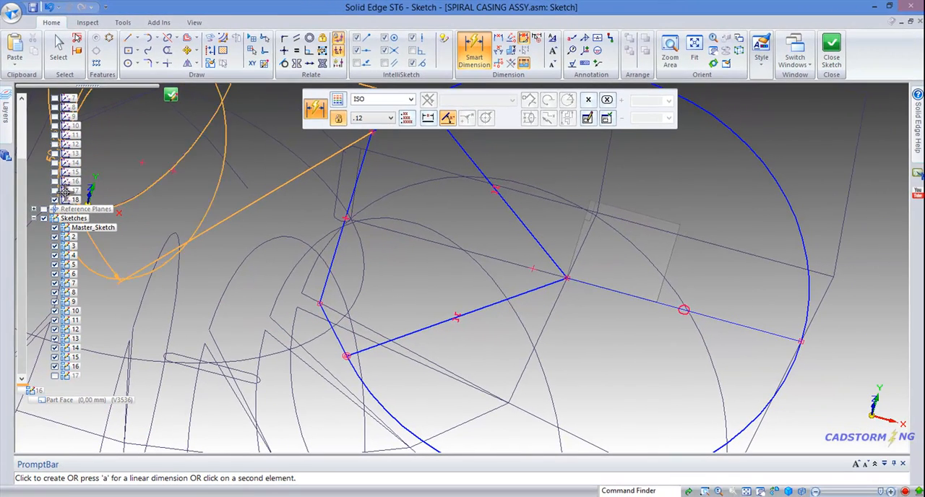
{"action": "left_click", "coordinate": [55, 189]}
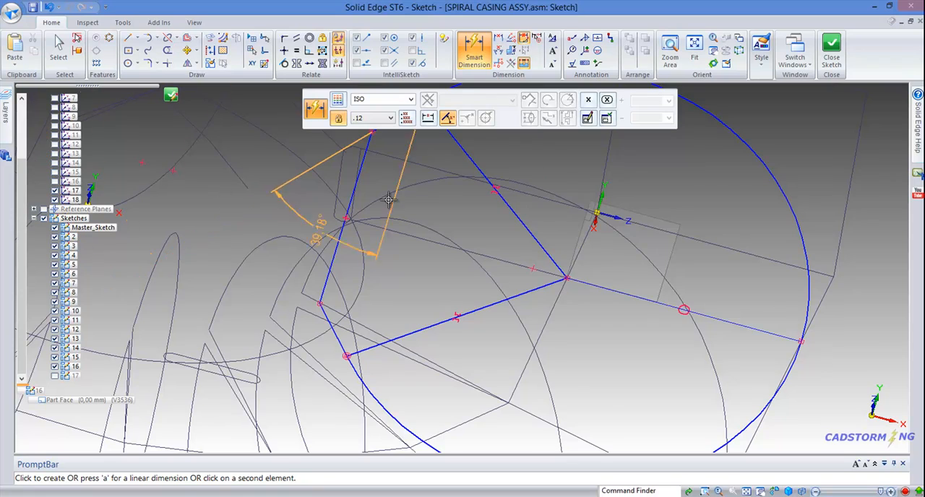
{"action": "mouse_move", "coordinate": [617, 252]}
{"action": "middle_mouse_down"}
{"action": "mouse_move", "coordinate": [596, 256]}
{"action": "mouse_move", "coordinate": [576, 289]}
{"action": "mouse_move", "coordinate": [508, 276]}
{"action": "mouse_move", "coordinate": [525, 318]}
{"action": "mouse_move", "coordinate": [516, 302]}
{"action": "mouse_move", "coordinate": [557, 289]}
{"action": "mouse_move", "coordinate": [599, 258]}
{"action": "mouse_move", "coordinate": [625, 181]}
{"action": "middle_mouse_up"}
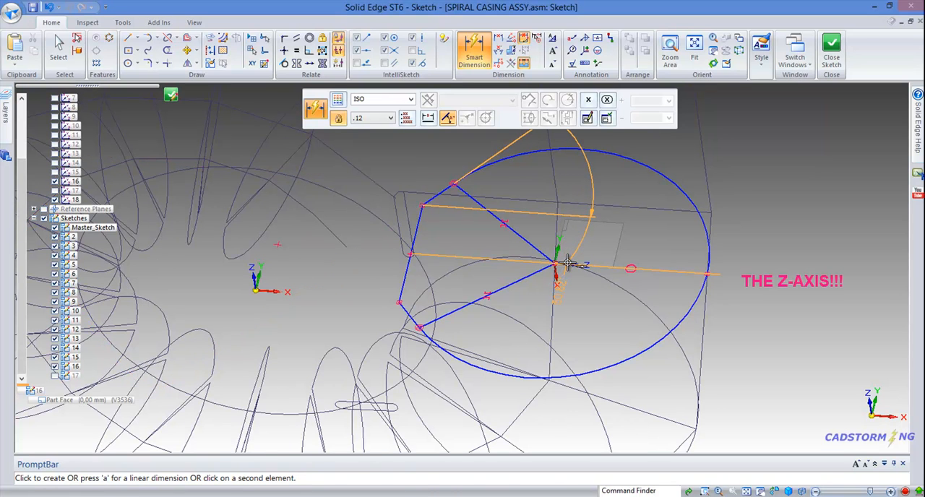
Step: Dimension the angle between the upper tangent line and the Z-axis of coordinate system 16, setting it to 37 degrees
{"action": "scroll", "coordinate": [584, 254], "scroll_direction": "up", "scroll_amount": 5}
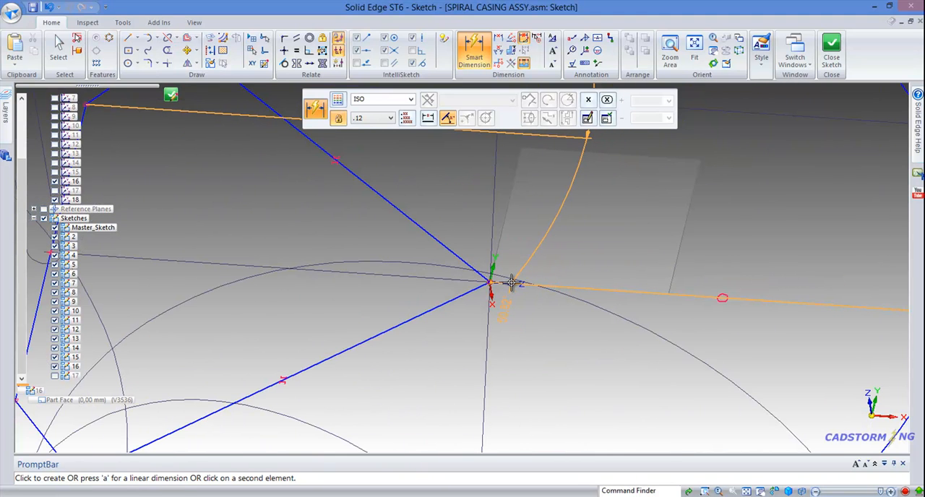
{"action": "right_click", "coordinate": [511, 285]}
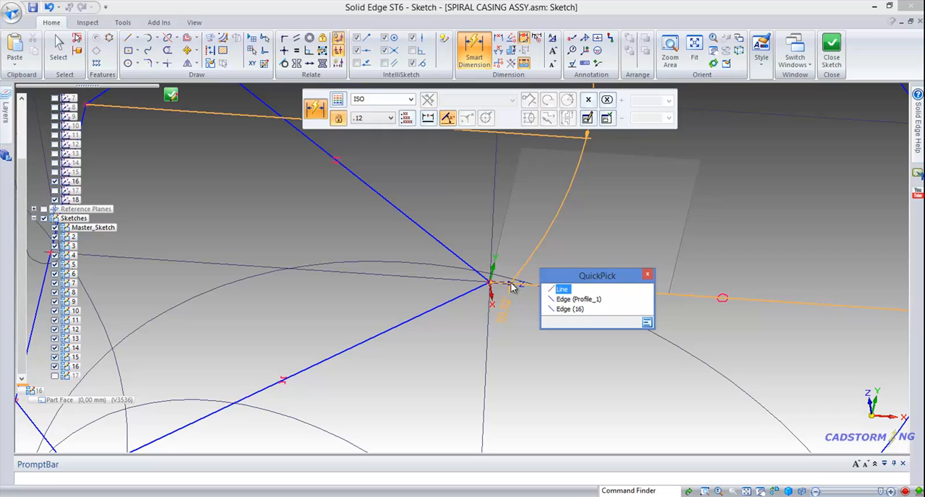
{"action": "left_click", "coordinate": [563, 309]}
{"action": "middle_click_drag", "start_coordinate": [520, 285], "coordinate": [471, 231]}
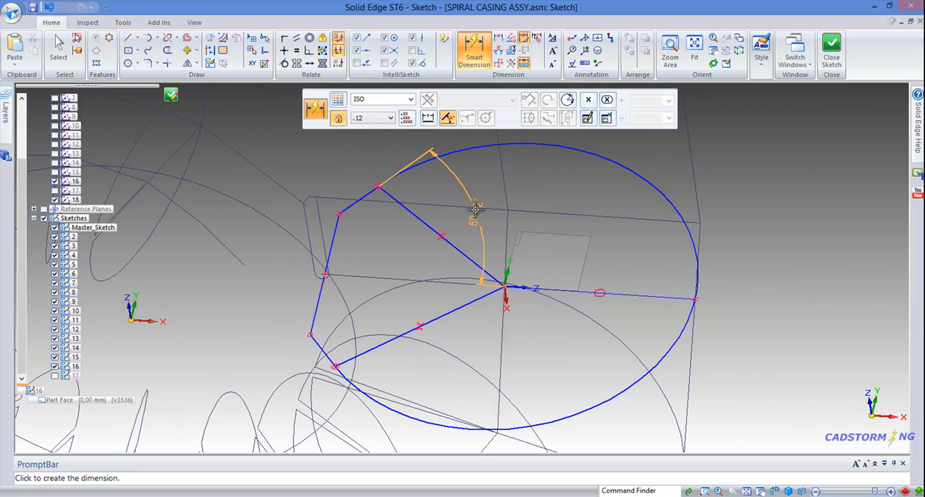
{"action": "left_click", "coordinate": [479, 207]}
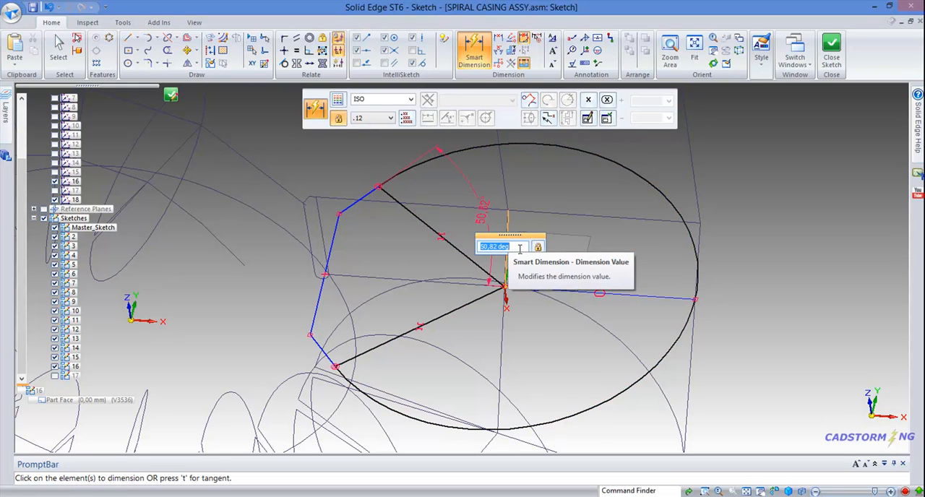
{"action": "type", "text": "37"}
{"action": "key", "text": "Return"}
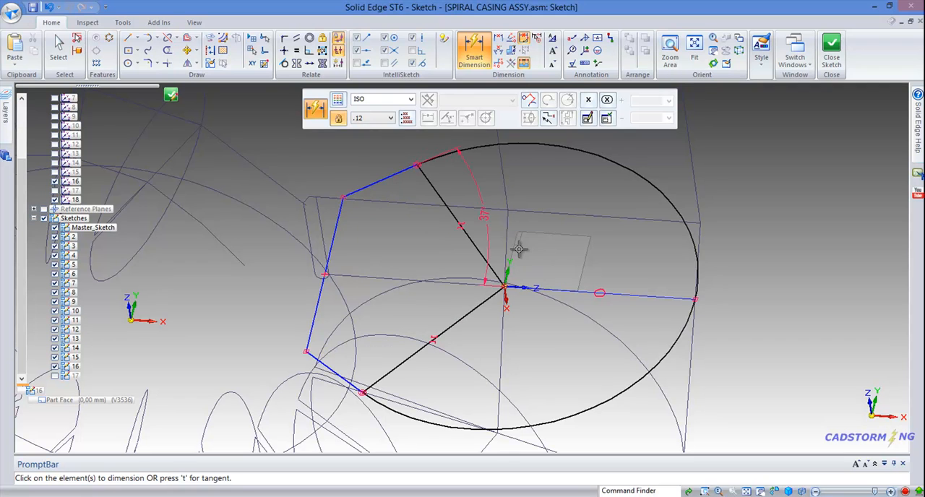
Step: Check section 16 on the SPIRAL CASING drawing in Adobe Reader, and dimension the vertical connecting line in Solid Edge at 380 mm
{"action": "mouse_move", "coordinate": [599, 237]}
{"action": "middle_mouse_down"}
{"action": "mouse_move", "coordinate": [619, 232]}
{"action": "mouse_move", "coordinate": [611, 231]}
{"action": "mouse_move", "coordinate": [619, 207]}
{"action": "middle_mouse_up"}
{"action": "middle_click_drag", "start_coordinate": [386, 258], "coordinate": [357, 254]}
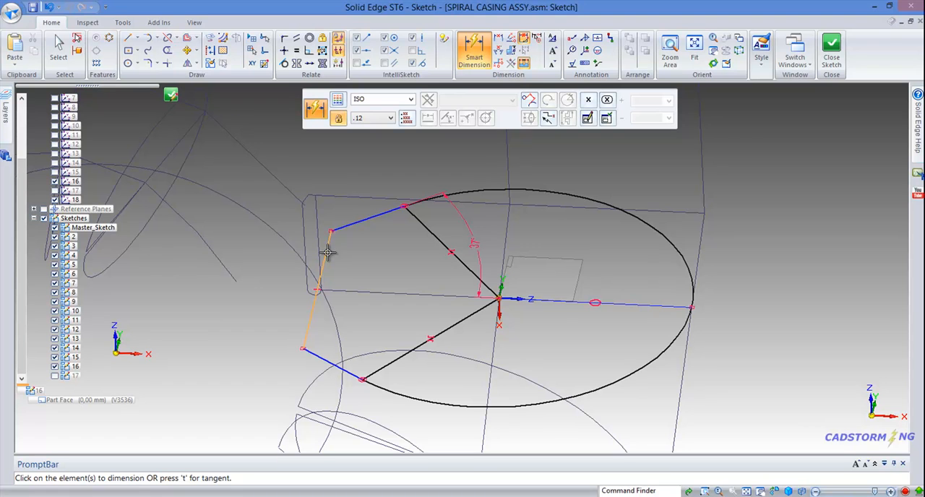
{"action": "mouse_move", "coordinate": [505, 262]}
{"action": "middle_mouse_down"}
{"action": "mouse_move", "coordinate": [489, 253]}
{"action": "mouse_move", "coordinate": [492, 282]}
{"action": "middle_mouse_up"}
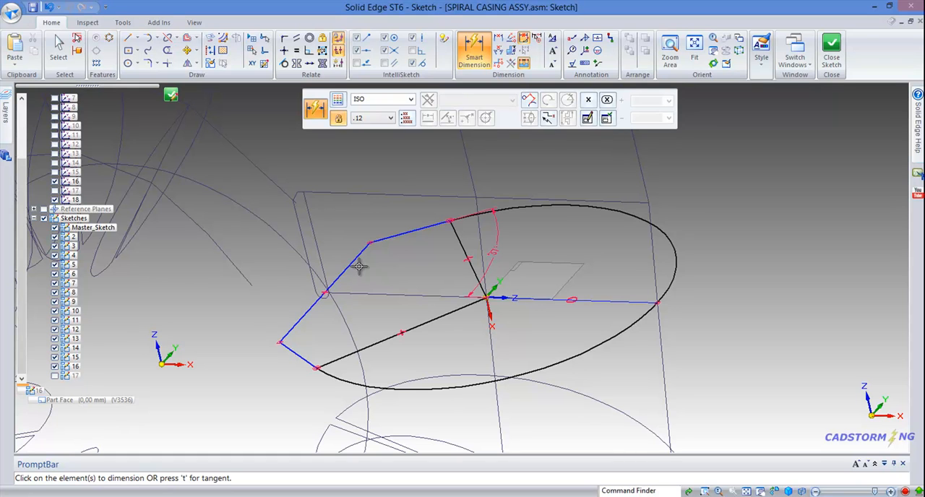
{"action": "mouse_move", "coordinate": [371, 264]}
{"action": "middle_mouse_down"}
{"action": "mouse_move", "coordinate": [392, 262]}
{"action": "mouse_move", "coordinate": [367, 265]}
{"action": "middle_mouse_up"}
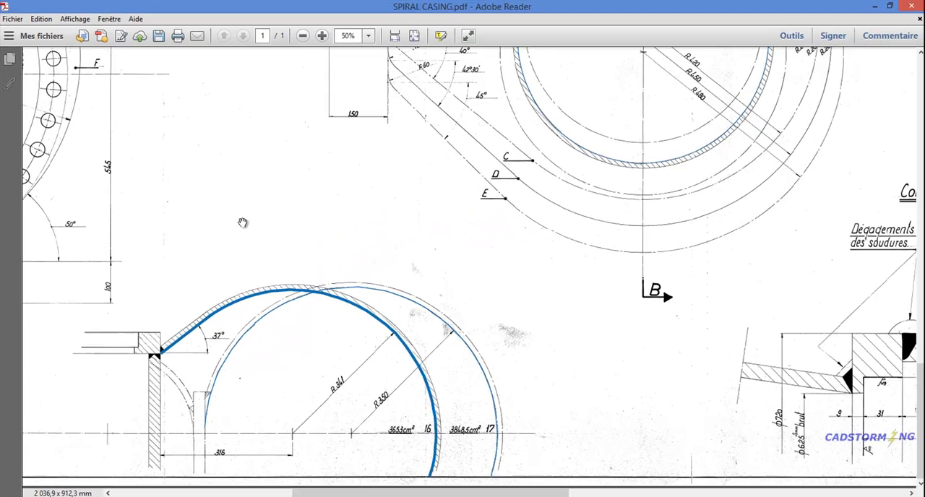
{"action": "left_click_drag", "start_coordinate": [259, 231], "coordinate": [268, 443]}
{"action": "left_click_drag", "start_coordinate": [262, 285], "coordinate": [180, 450]}
{"action": "mouse_move", "coordinate": [541, 216]}
{"action": "left_mouse_down"}
{"action": "mouse_move", "coordinate": [528, 227]}
{"action": "mouse_move", "coordinate": [461, 204]}
{"action": "left_mouse_up"}
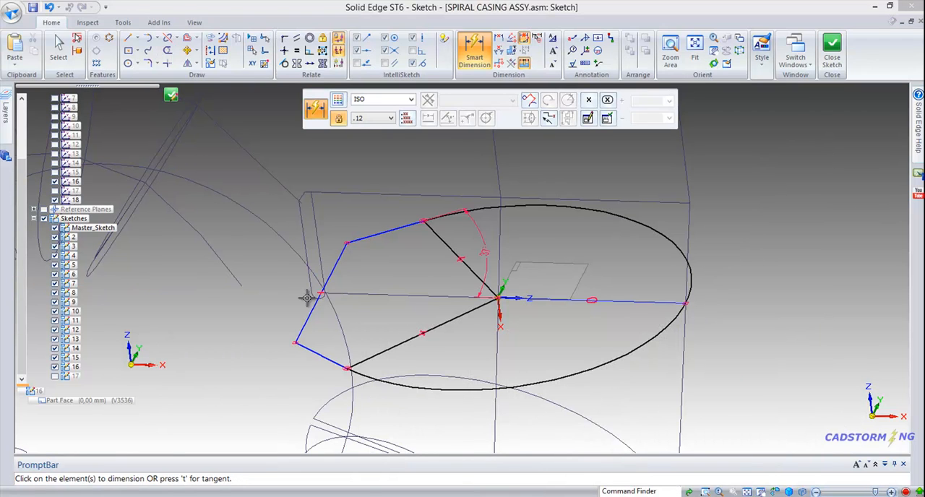
{"action": "left_click", "coordinate": [311, 318]}
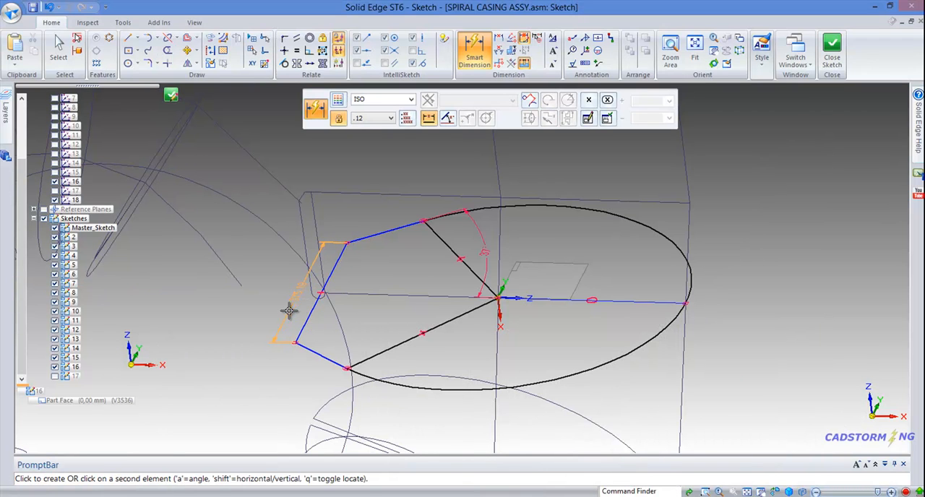
{"action": "left_click", "coordinate": [287, 309]}
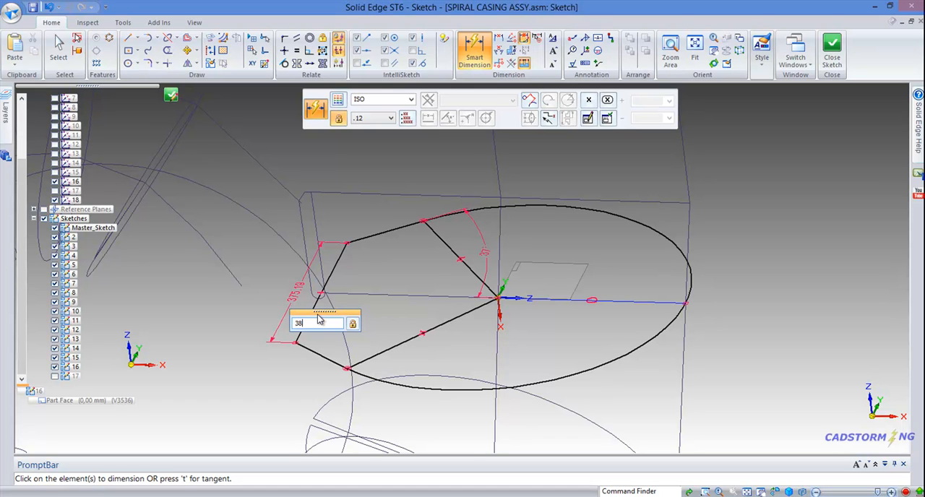
{"action": "key", "text": "Return"}
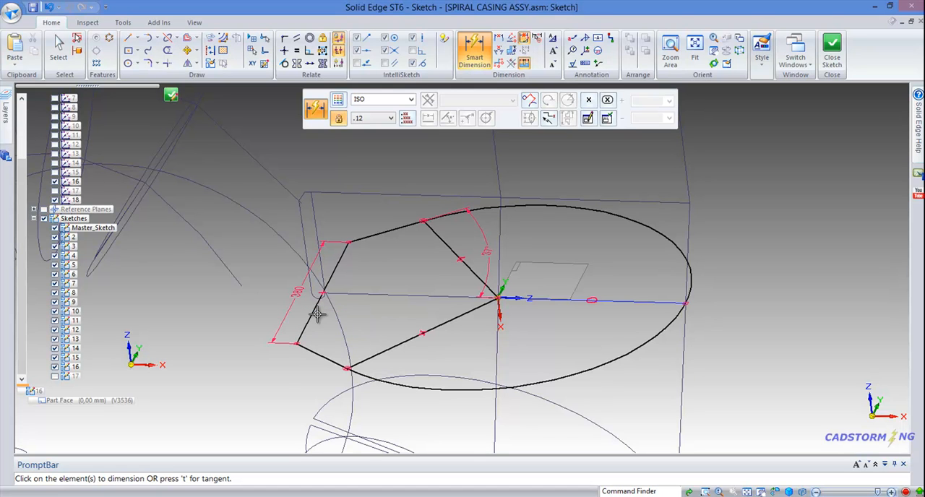
Step: Convert the two radial lines and the vertical connecting line of sketch 16 to construction geometry
{"action": "mouse_move", "coordinate": [378, 283]}
{"action": "middle_mouse_down"}
{"action": "mouse_move", "coordinate": [410, 260]}
{"action": "mouse_move", "coordinate": [405, 270]}
{"action": "mouse_move", "coordinate": [398, 264]}
{"action": "middle_mouse_up"}
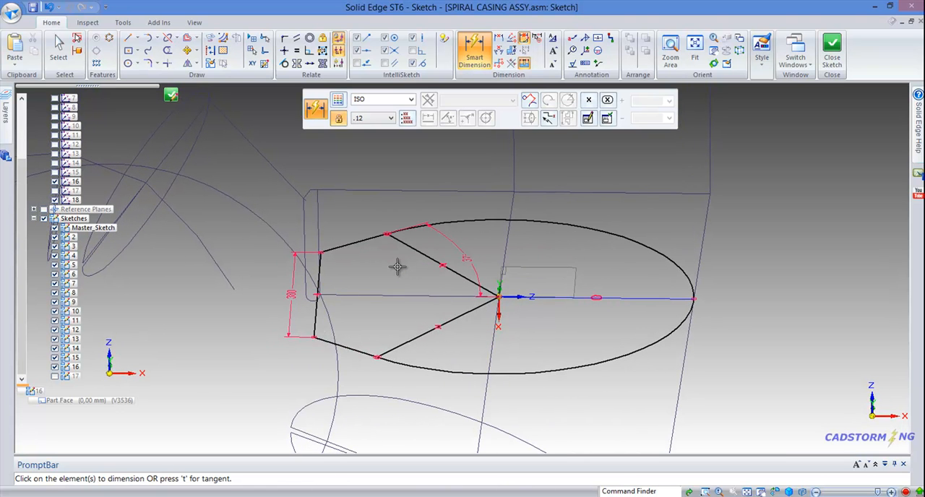
{"action": "middle_click_drag", "start_coordinate": [376, 236], "coordinate": [374, 234]}
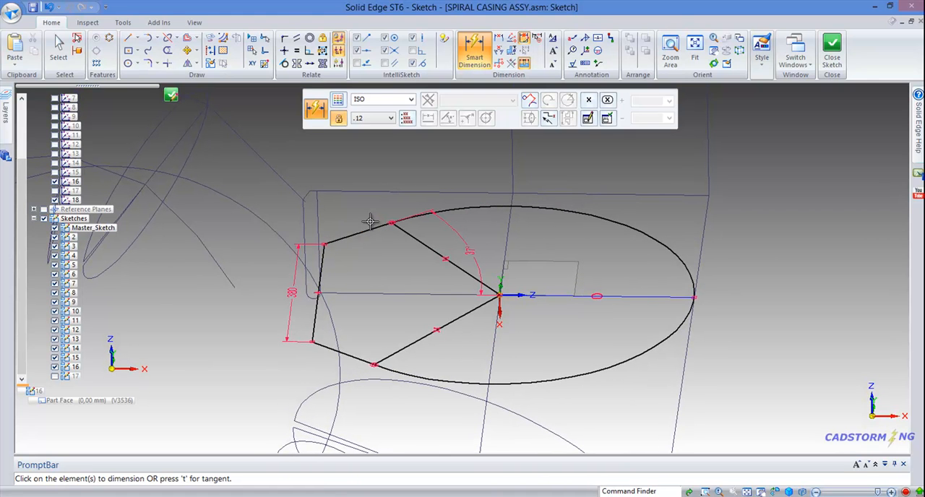
{"action": "left_click", "coordinate": [210, 50]}
{"action": "left_click", "coordinate": [465, 271]}
{"action": "left_click", "coordinate": [457, 318]}
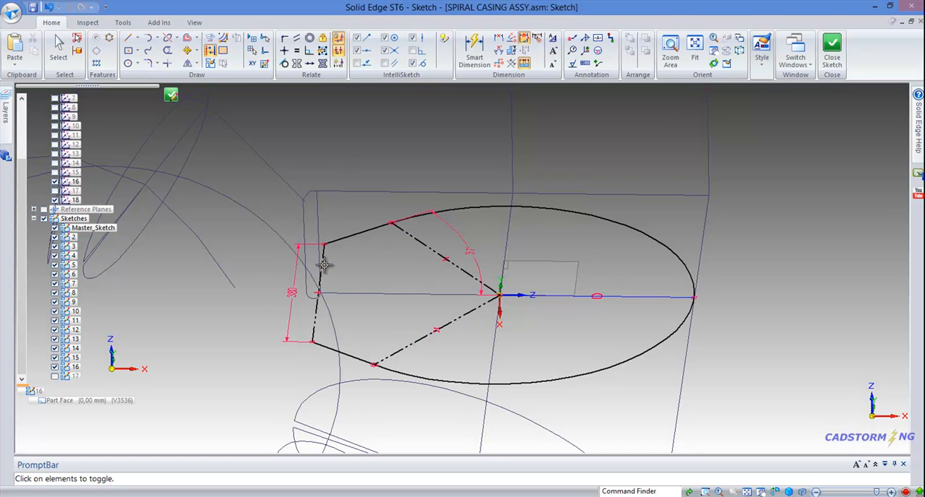
{"action": "middle_click_drag", "start_coordinate": [400, 255], "coordinate": [402, 263]}
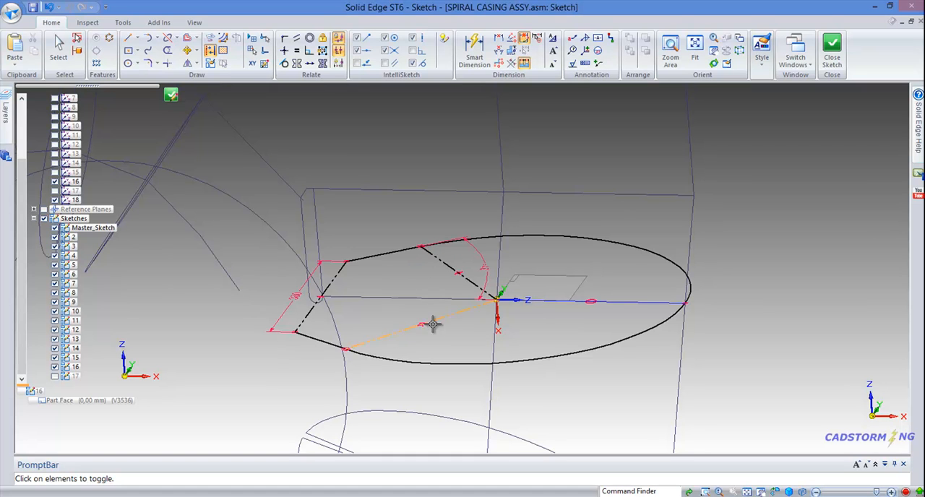
{"action": "middle_click_drag", "start_coordinate": [394, 285], "coordinate": [377, 265]}
Step: Close and finish sketch 16, and show sketch 17 in the assembly
{"action": "right_click_drag", "start_coordinate": [778, 172], "coordinate": [747, 139]}
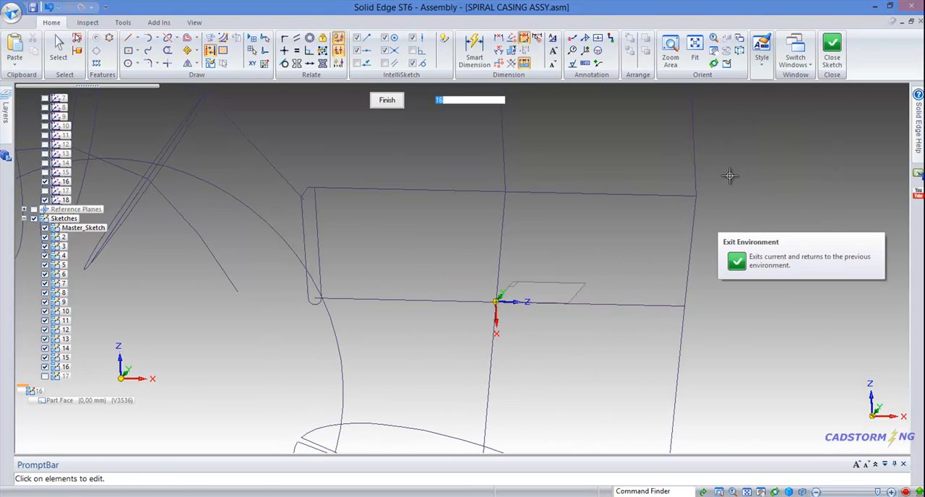
{"action": "left_click", "coordinate": [386, 100]}
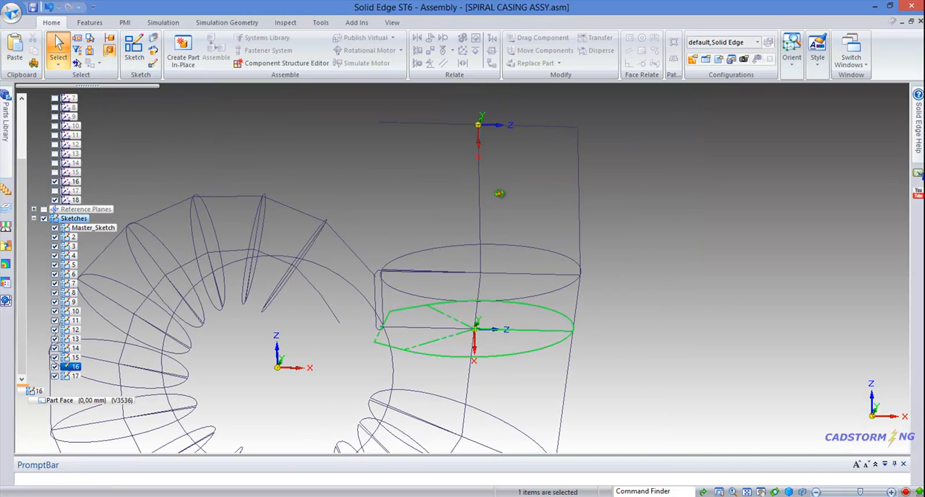
{"action": "left_click", "coordinate": [504, 206]}
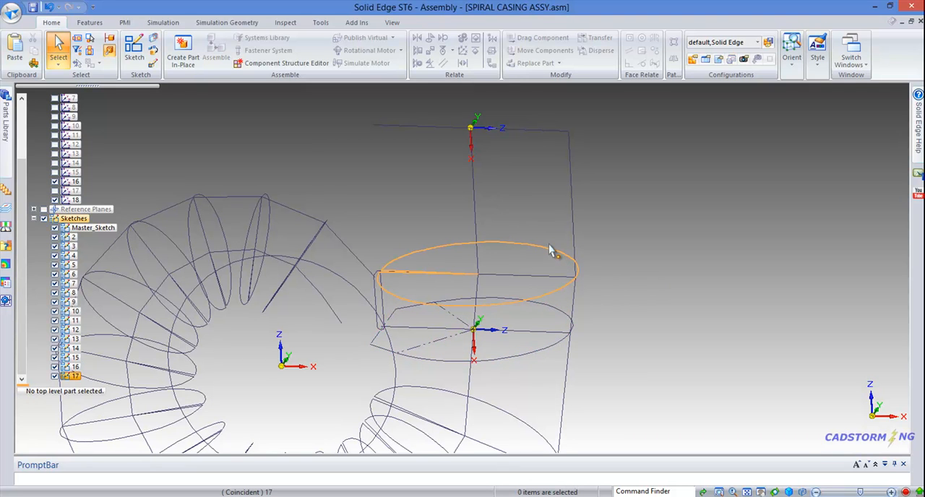
Step: Copy the sketch 17 profile chain onto the YZ plane of coordinate system 18 with Tear-Off Sketch, naming the copy 18
{"action": "left_click", "coordinate": [153, 37]}
{"action": "scroll", "coordinate": [505, 250], "scroll_direction": "down", "scroll_amount": 3}
{"action": "mouse_move", "coordinate": [505, 250]}
{"action": "middle_mouse_down"}
{"action": "mouse_move", "coordinate": [479, 272]}
{"action": "mouse_move", "coordinate": [499, 263]}
{"action": "middle_mouse_up"}
{"action": "left_click", "coordinate": [474, 193]}
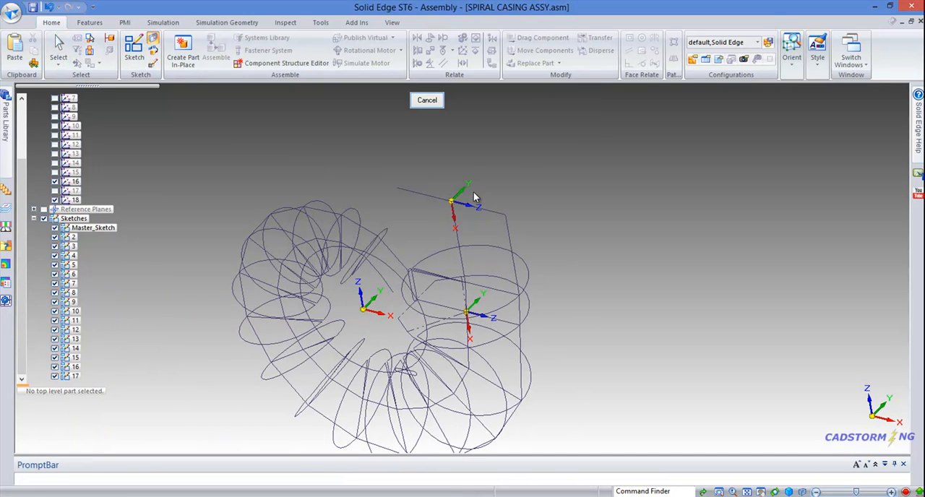
{"action": "left_click", "coordinate": [482, 244]}
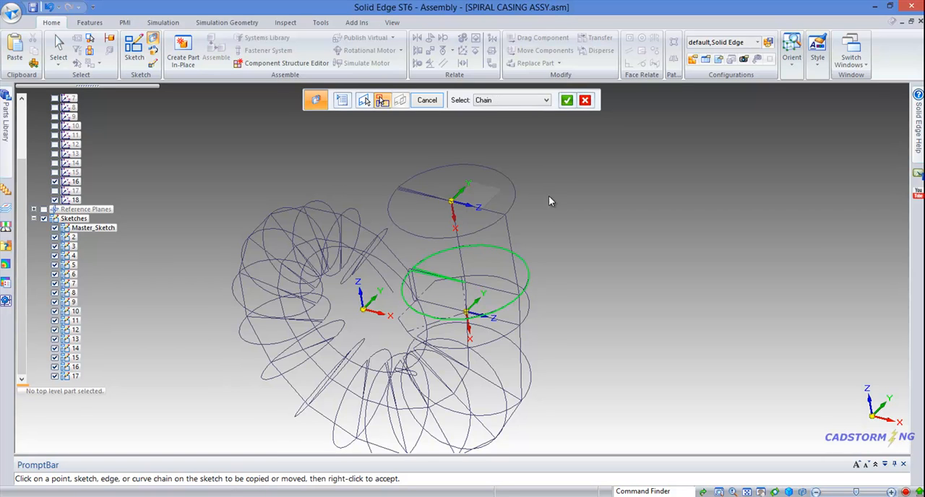
{"action": "middle_click_drag", "start_coordinate": [549, 195], "coordinate": [559, 178]}
{"action": "right_click", "coordinate": [565, 173]}
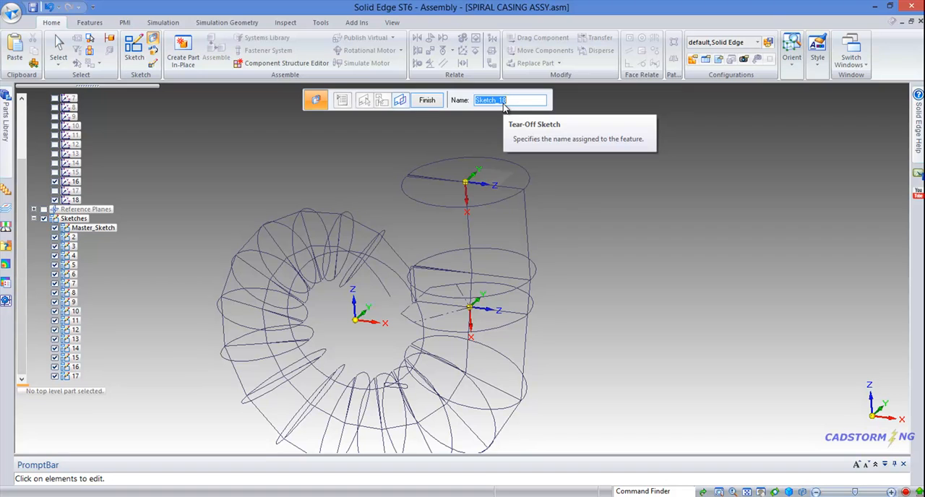
{"action": "type", "text": "18"}
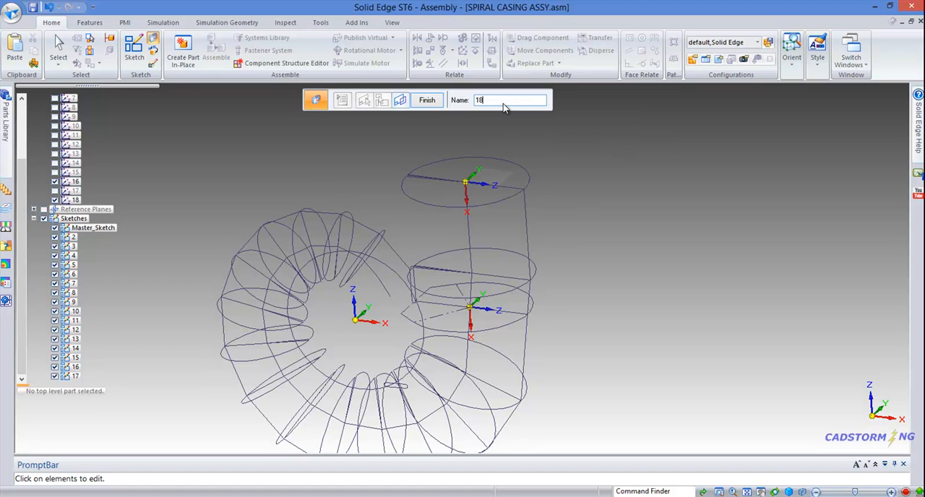
{"action": "left_click", "coordinate": [427, 99]}
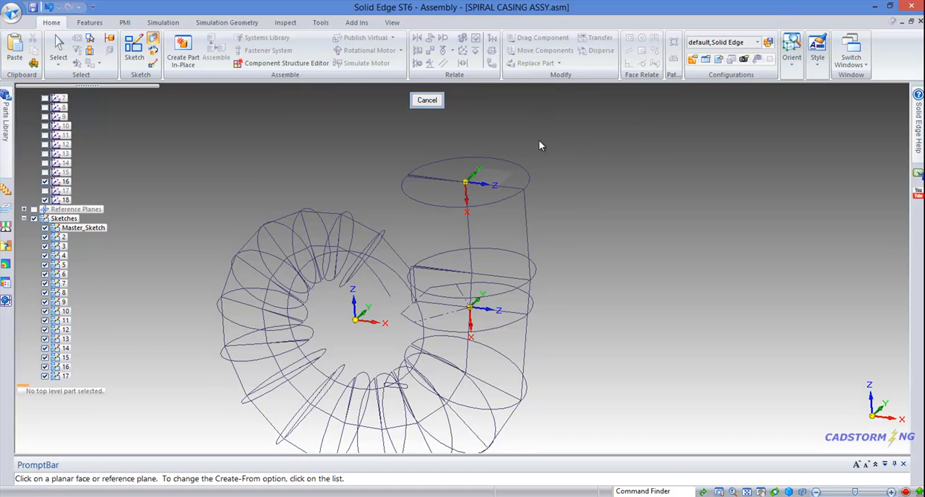
{"action": "left_click", "coordinate": [428, 100]}
Step: Edit sketch 17 to reduce the angle between its two radial lines to less than 1 degree, and close the sketch
{"action": "middle_click_drag", "start_coordinate": [499, 117], "coordinate": [505, 162]}
{"action": "scroll", "coordinate": [431, 253], "scroll_direction": "up", "scroll_amount": 4}
{"action": "scroll", "coordinate": [432, 252], "scroll_direction": "up", "scroll_amount": 2}
{"action": "left_click", "coordinate": [411, 242]}
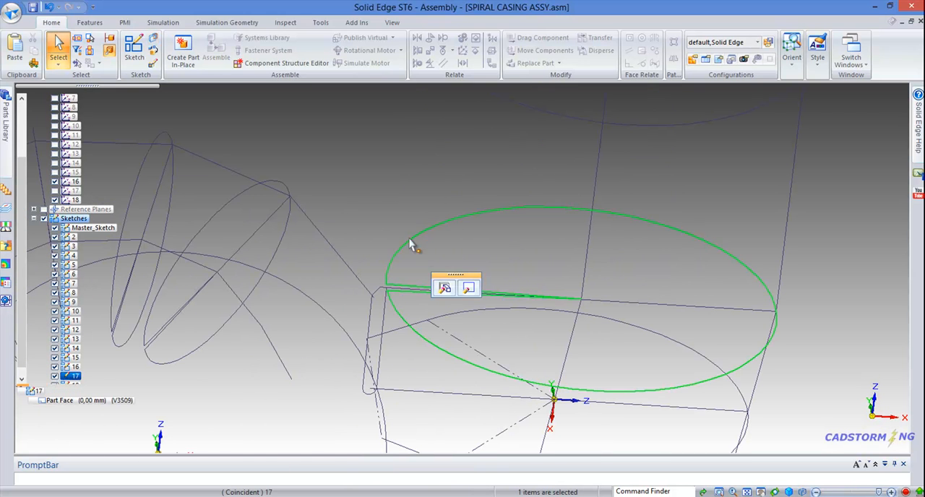
{"action": "left_click", "coordinate": [468, 288]}
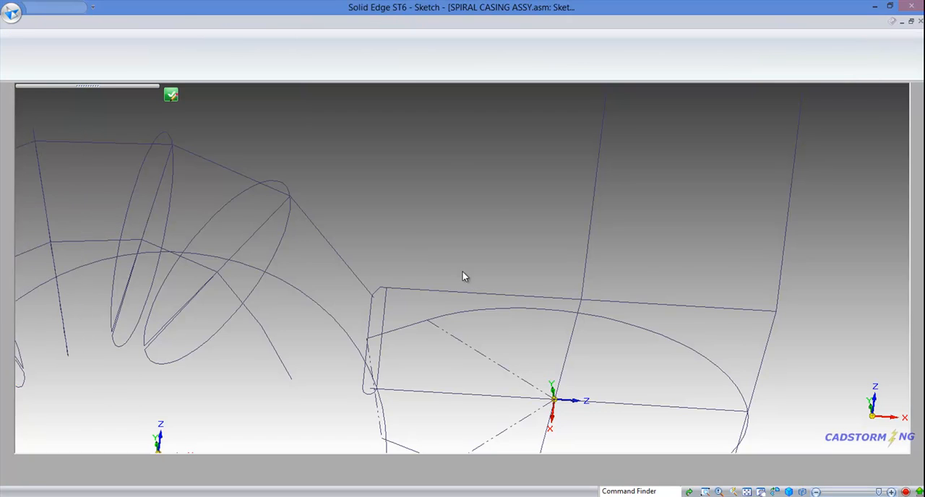
{"action": "mouse_move", "coordinate": [448, 264]}
{"action": "middle_mouse_down"}
{"action": "mouse_move", "coordinate": [440, 287]}
{"action": "mouse_move", "coordinate": [388, 293]}
{"action": "middle_mouse_up"}
{"action": "left_click", "coordinate": [340, 297]}
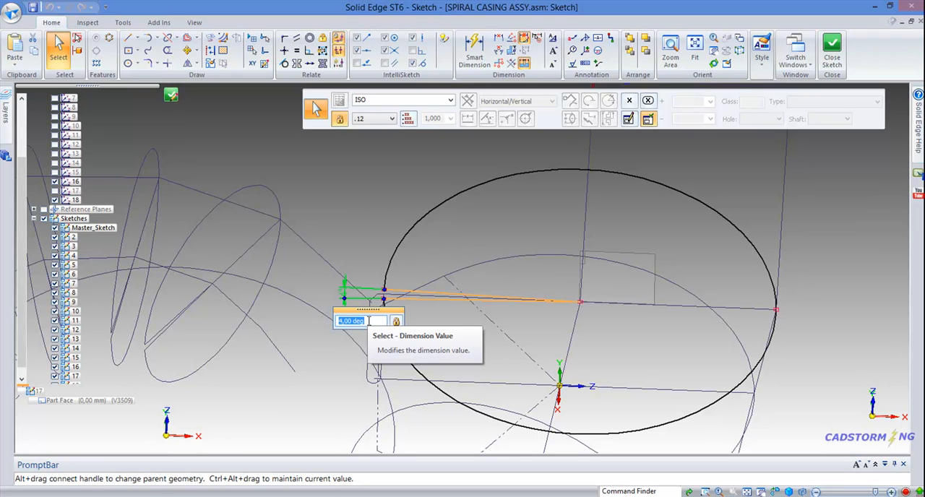
{"action": "type", "text": "0,"}
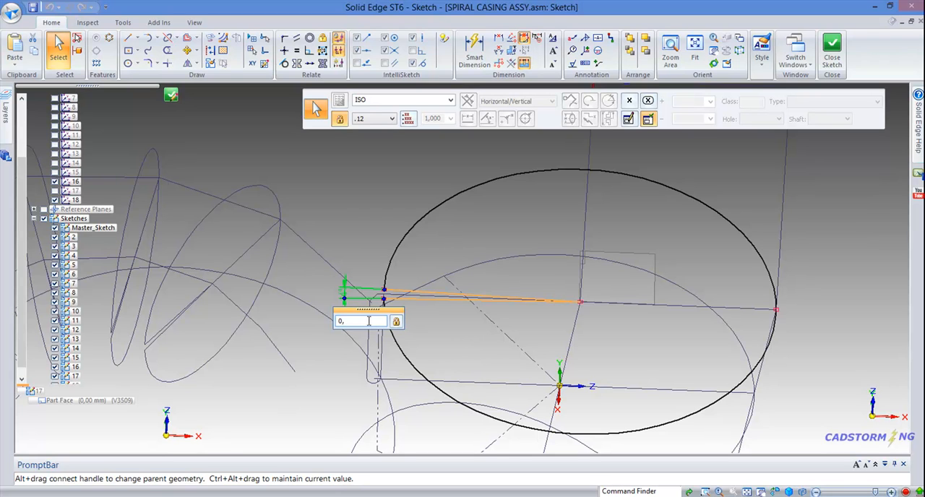
{"action": "key", "text": "Return"}
{"action": "key", "text": "Escape"}
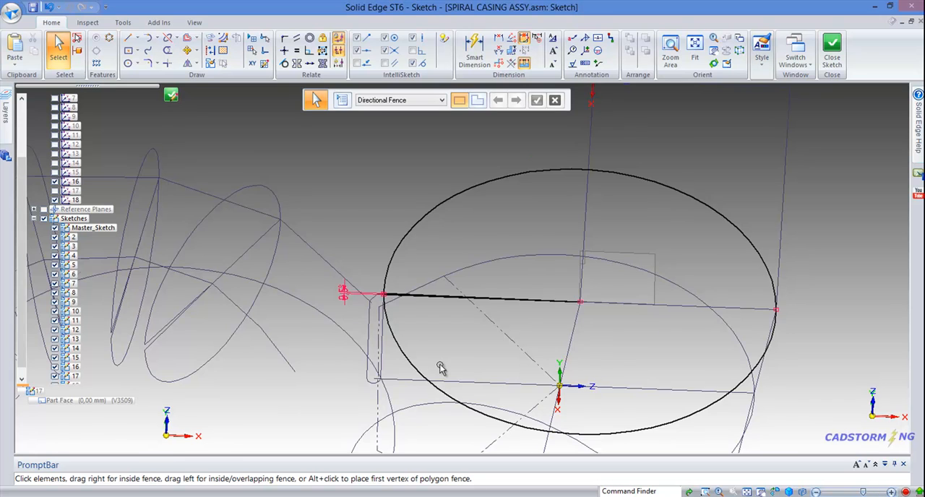
{"action": "scroll", "coordinate": [441, 369], "scroll_direction": "down", "scroll_amount": 4}
{"action": "right_click", "coordinate": [609, 235]}
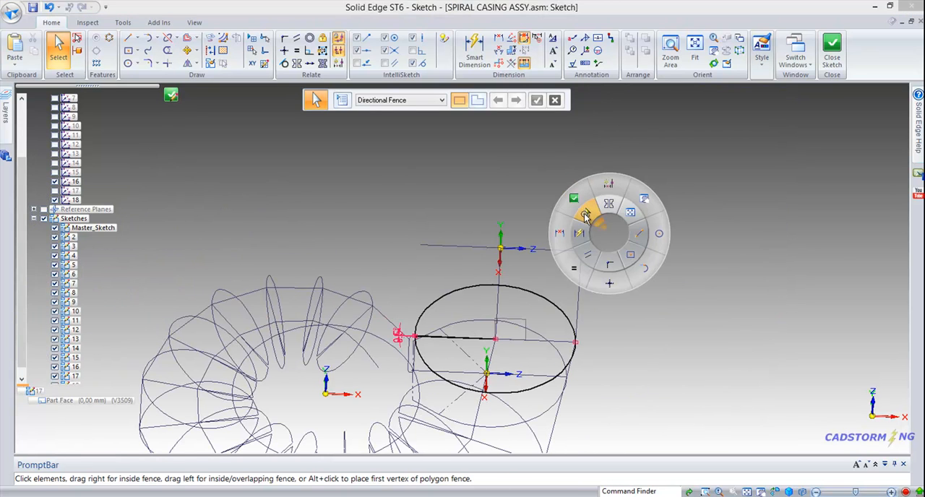
{"action": "left_click", "coordinate": [586, 216]}
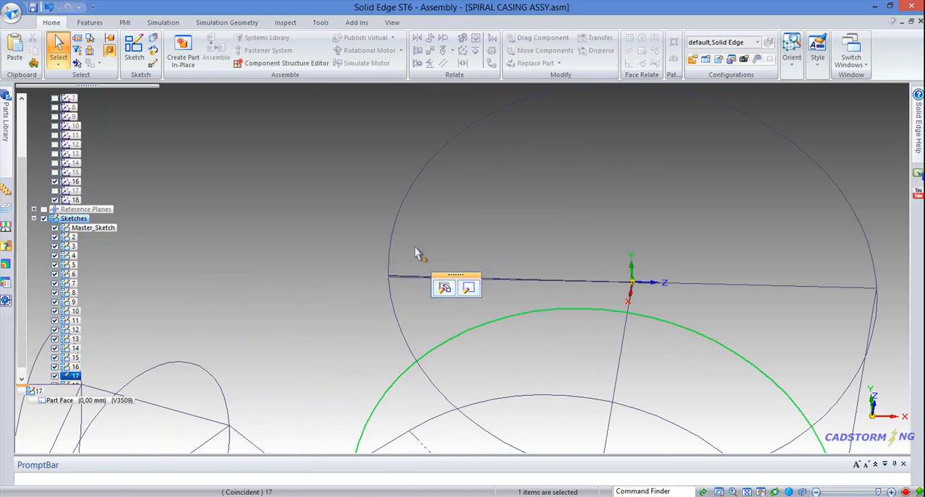
Step: Inspect the narrow gap in the profile at coordinate system 18 and review the full set of casing section sketches
{"action": "scroll", "coordinate": [402, 255], "scroll_direction": "up", "scroll_amount": 4}
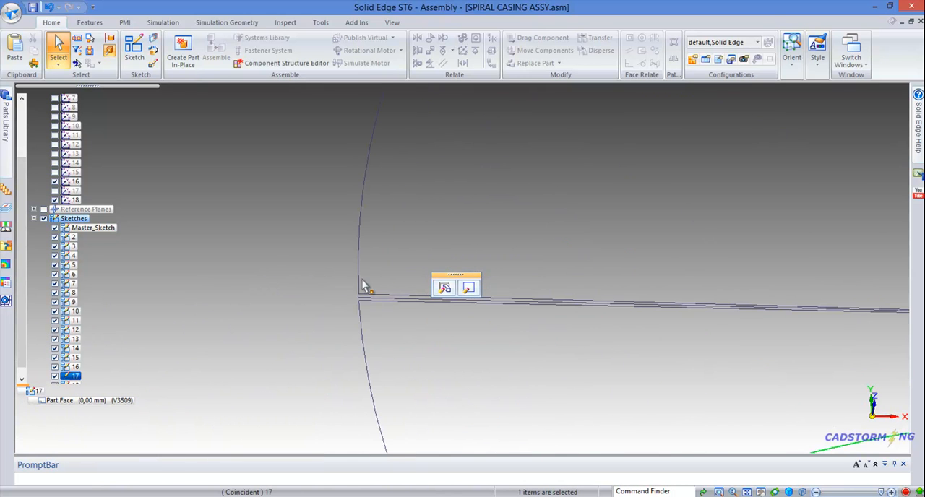
{"action": "scroll", "coordinate": [424, 246], "scroll_direction": "down", "scroll_amount": 8}
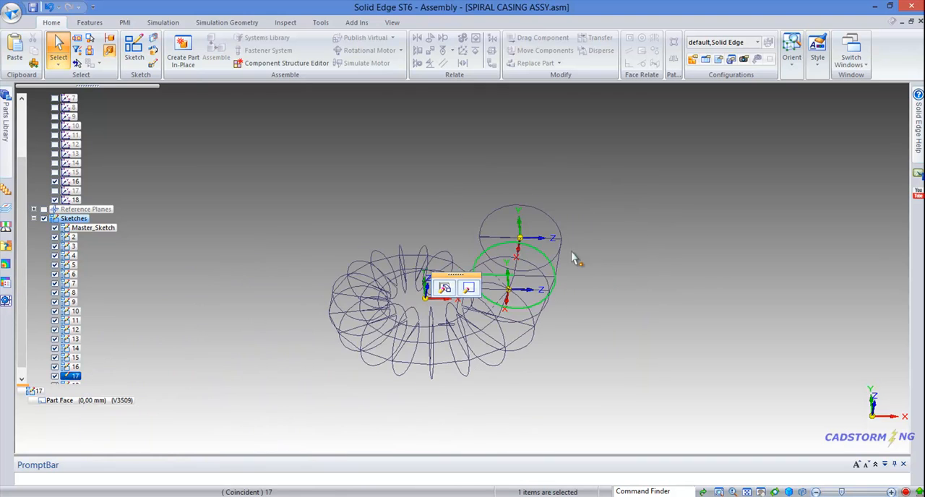
{"action": "left_click", "coordinate": [578, 317]}
{"action": "mouse_move", "coordinate": [549, 357]}
{"action": "middle_mouse_down"}
{"action": "mouse_move", "coordinate": [522, 268]}
{"action": "mouse_move", "coordinate": [470, 264]}
{"action": "mouse_move", "coordinate": [492, 279]}
{"action": "mouse_move", "coordinate": [491, 337]}
{"action": "mouse_move", "coordinate": [477, 352]}
{"action": "middle_mouse_up"}
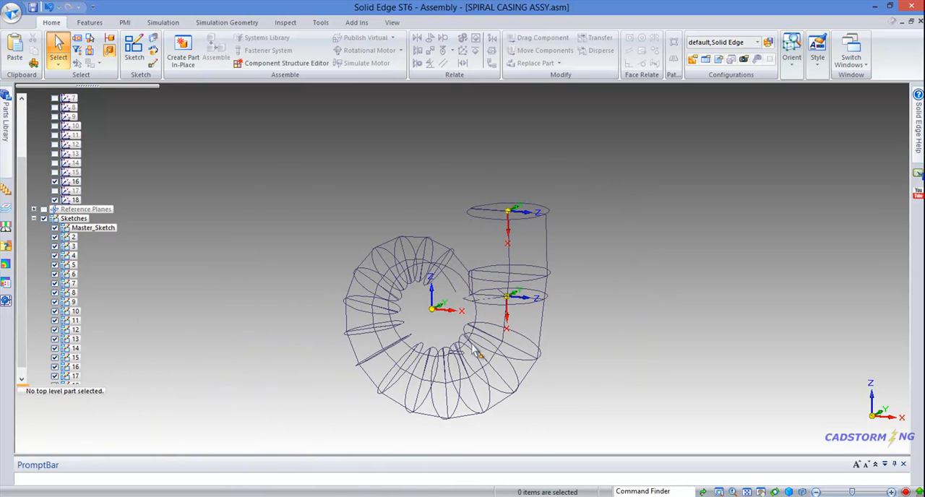
{"action": "scroll", "coordinate": [510, 319], "scroll_direction": "up", "scroll_amount": 4}
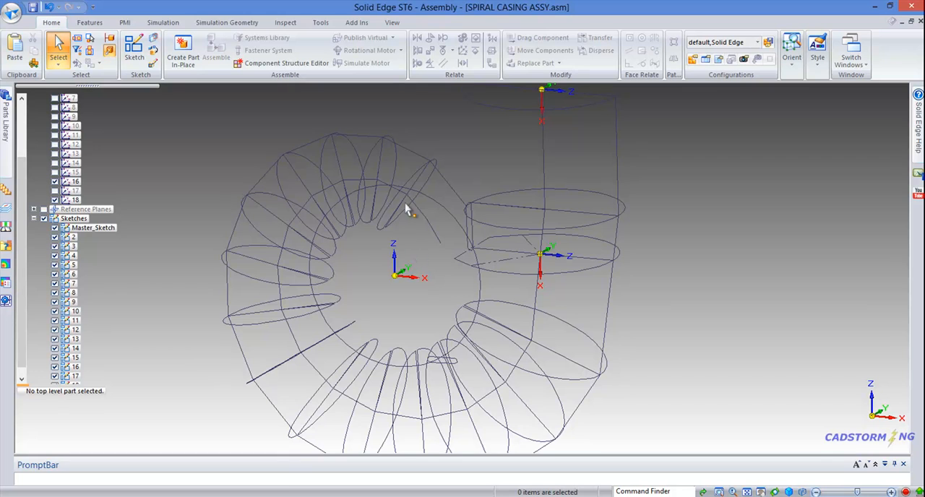
{"action": "scroll", "coordinate": [615, 278], "scroll_direction": "down", "scroll_amount": 2}
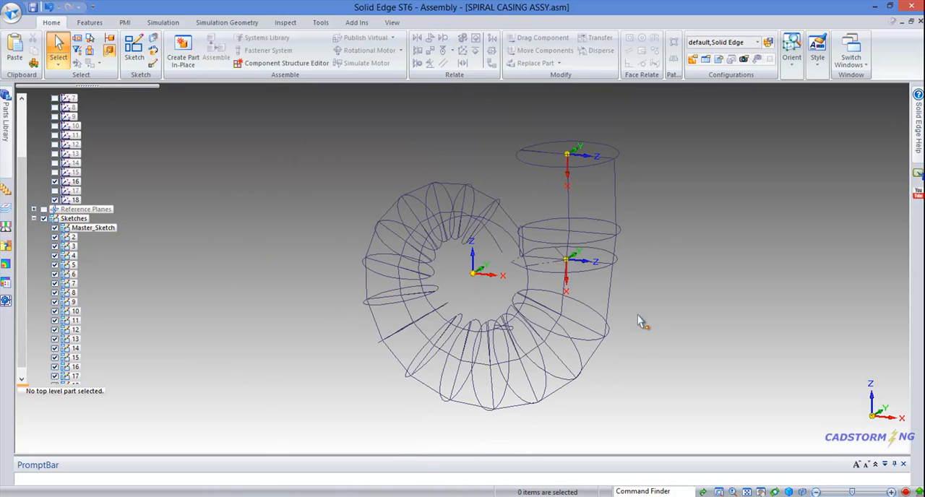